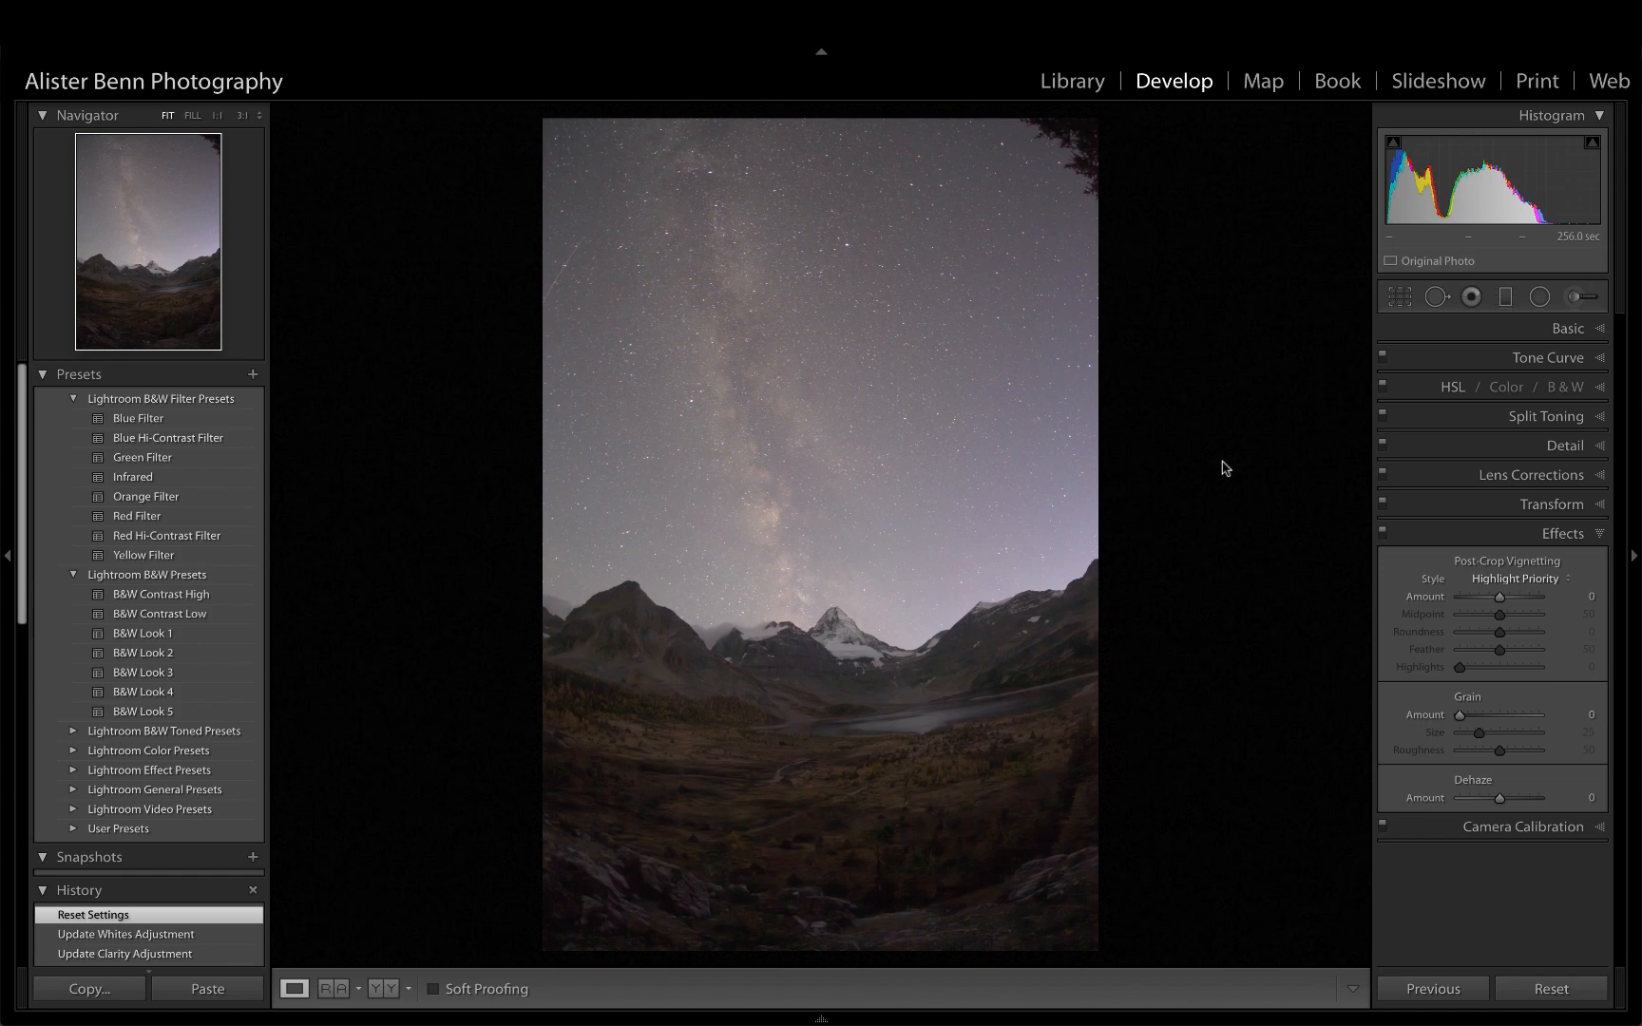
Open the first Milky Way photo for developing, raise its Exposure to +2.20 and inspect the foreground noise at 1:1.
{"action": "key", "text": "g"}
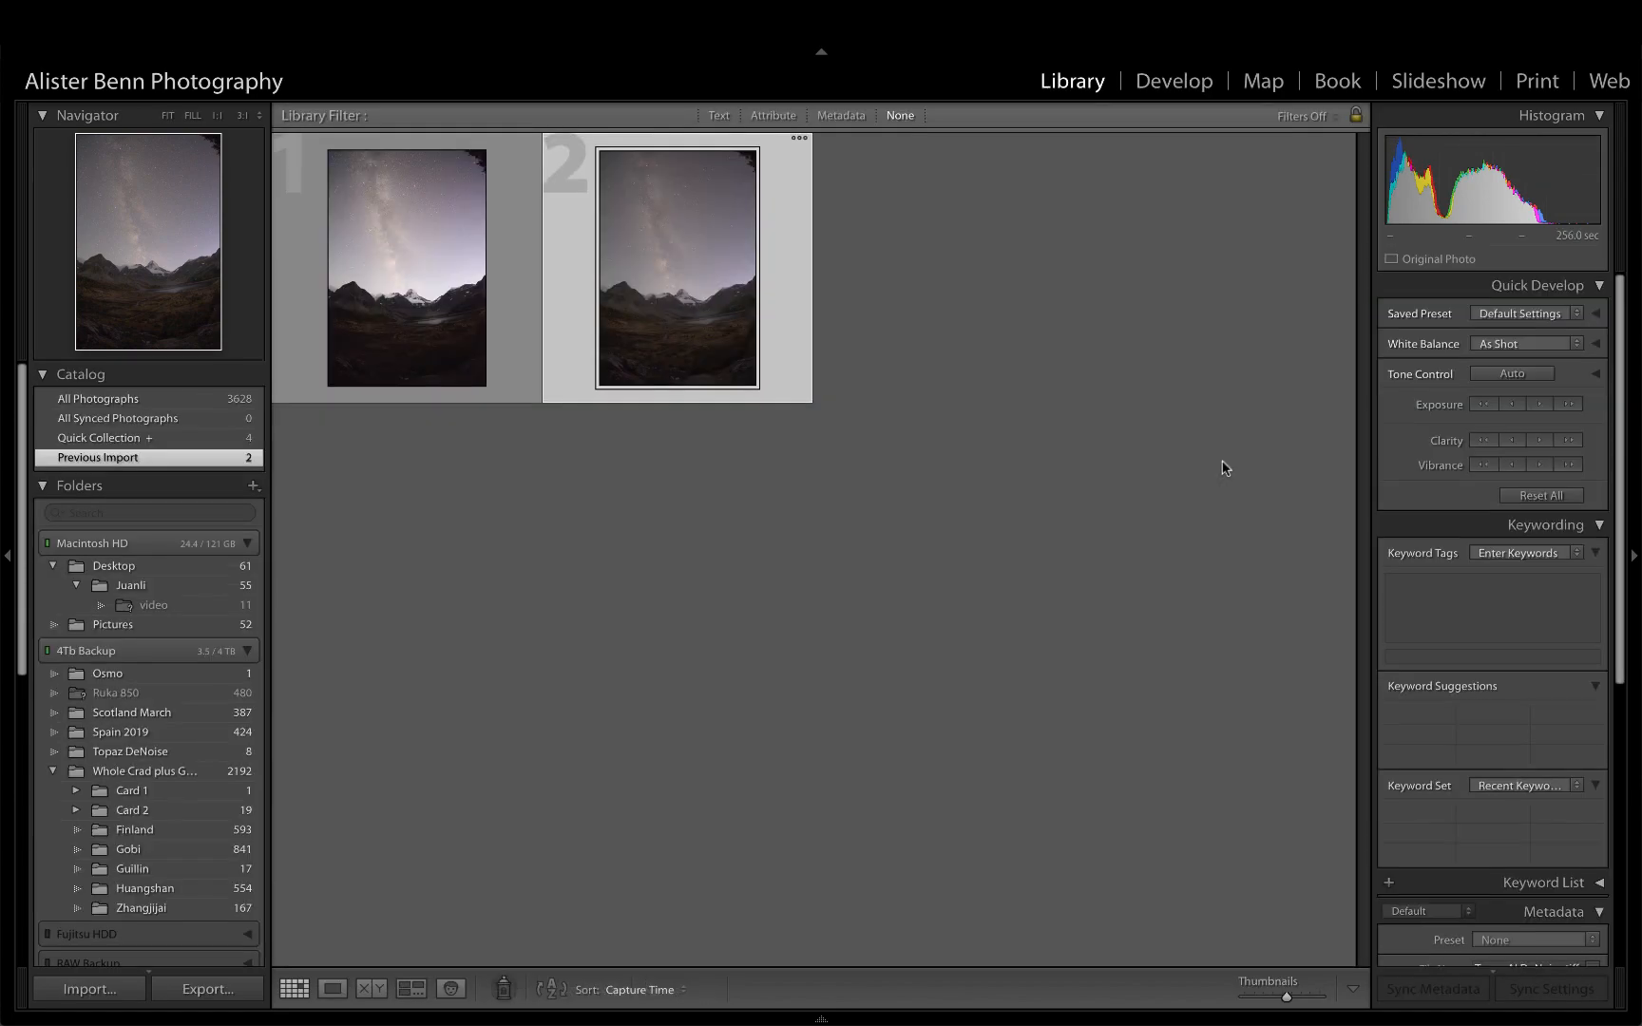
{"action": "double_click", "coordinate": [410, 279]}
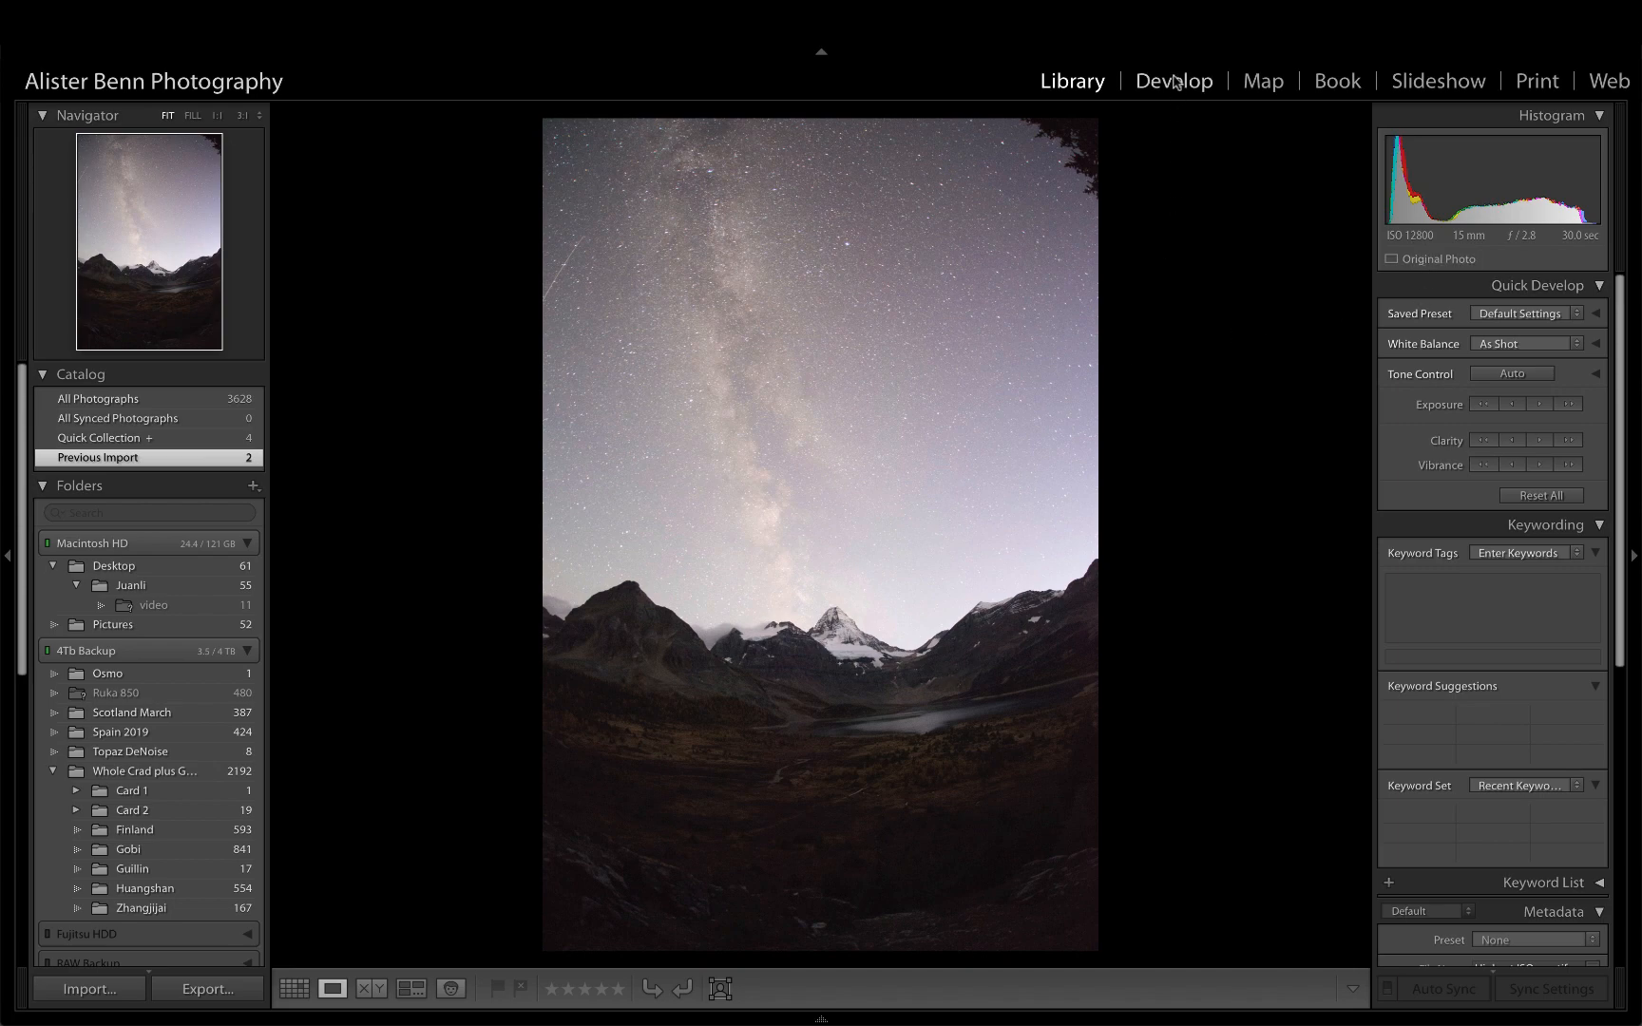
{"action": "left_click", "coordinate": [1174, 81]}
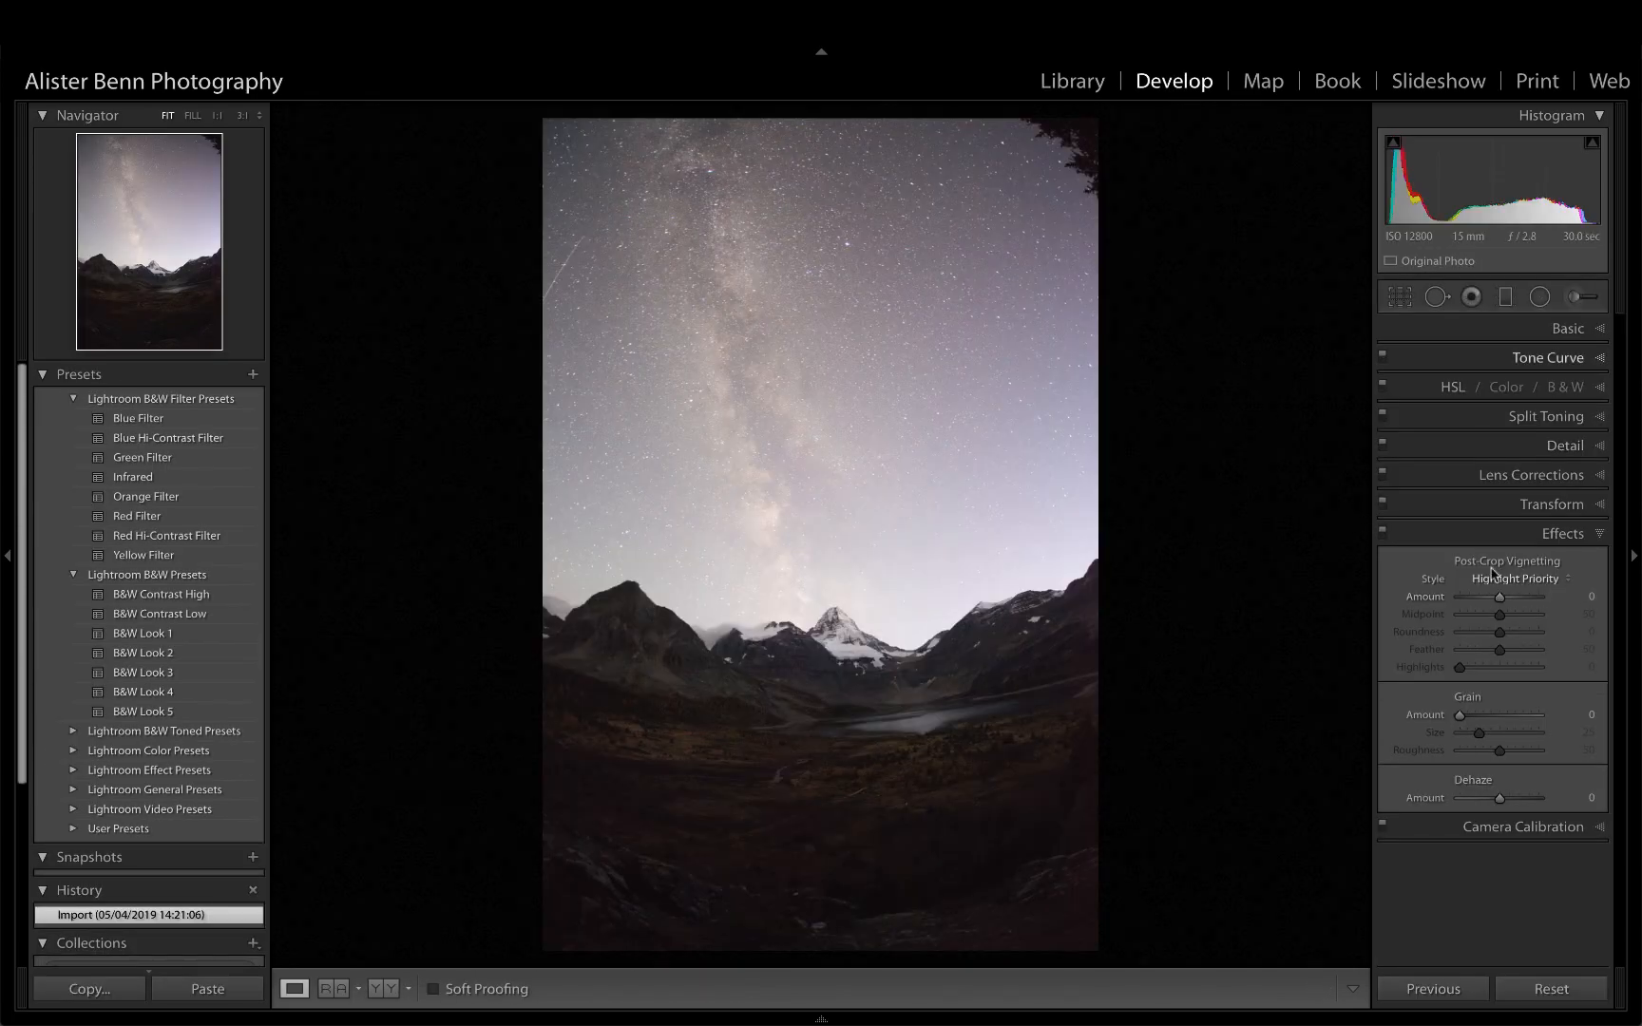
{"action": "left_click", "coordinate": [1558, 328]}
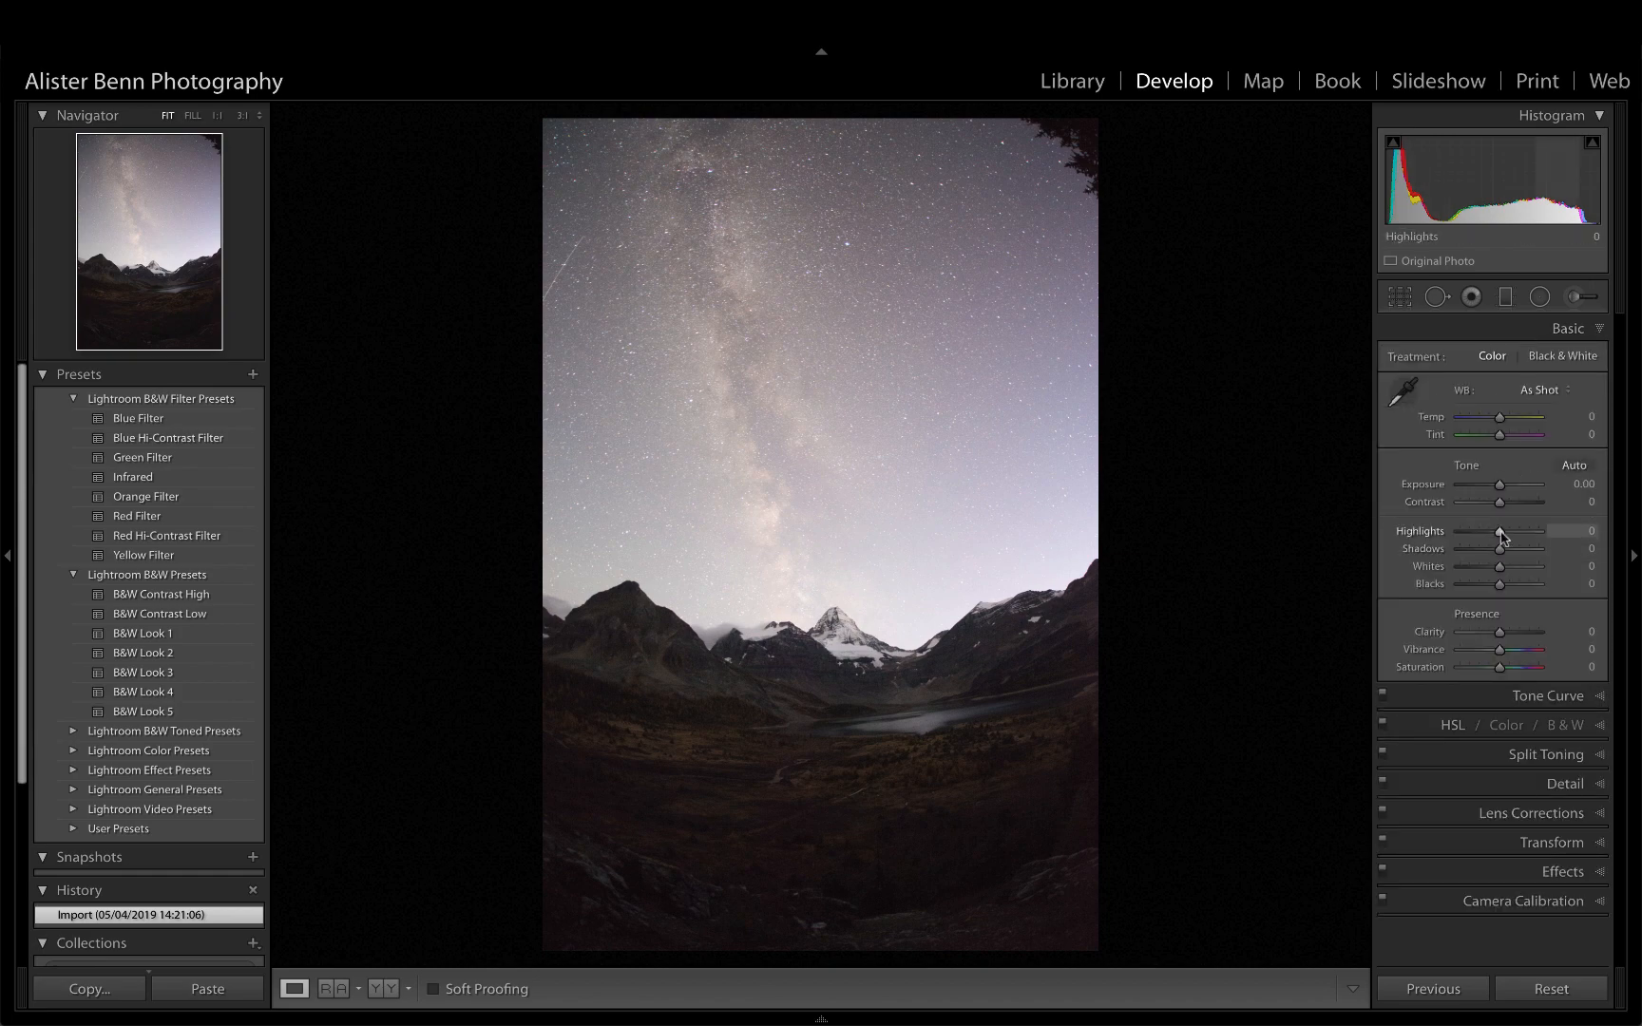
{"action": "left_click_drag", "start_coordinate": [1501, 489], "coordinate": [1517, 487]}
{"action": "left_click", "coordinate": [817, 822]}
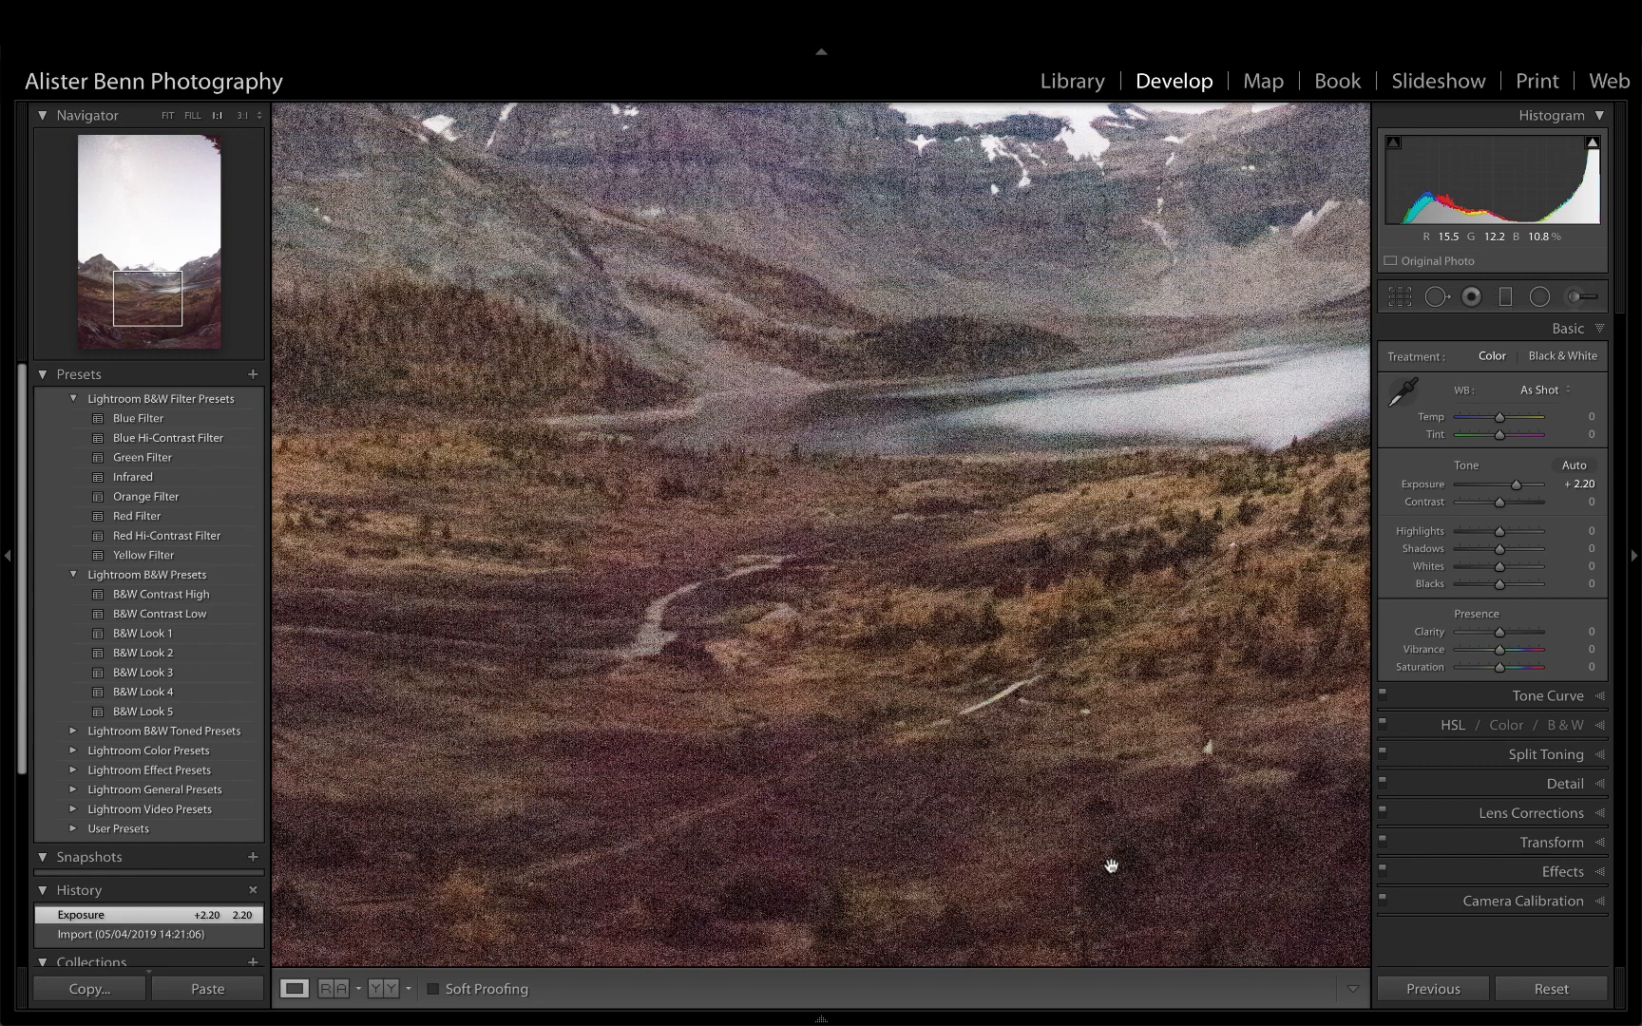
{"action": "left_click", "coordinate": [1127, 792]}
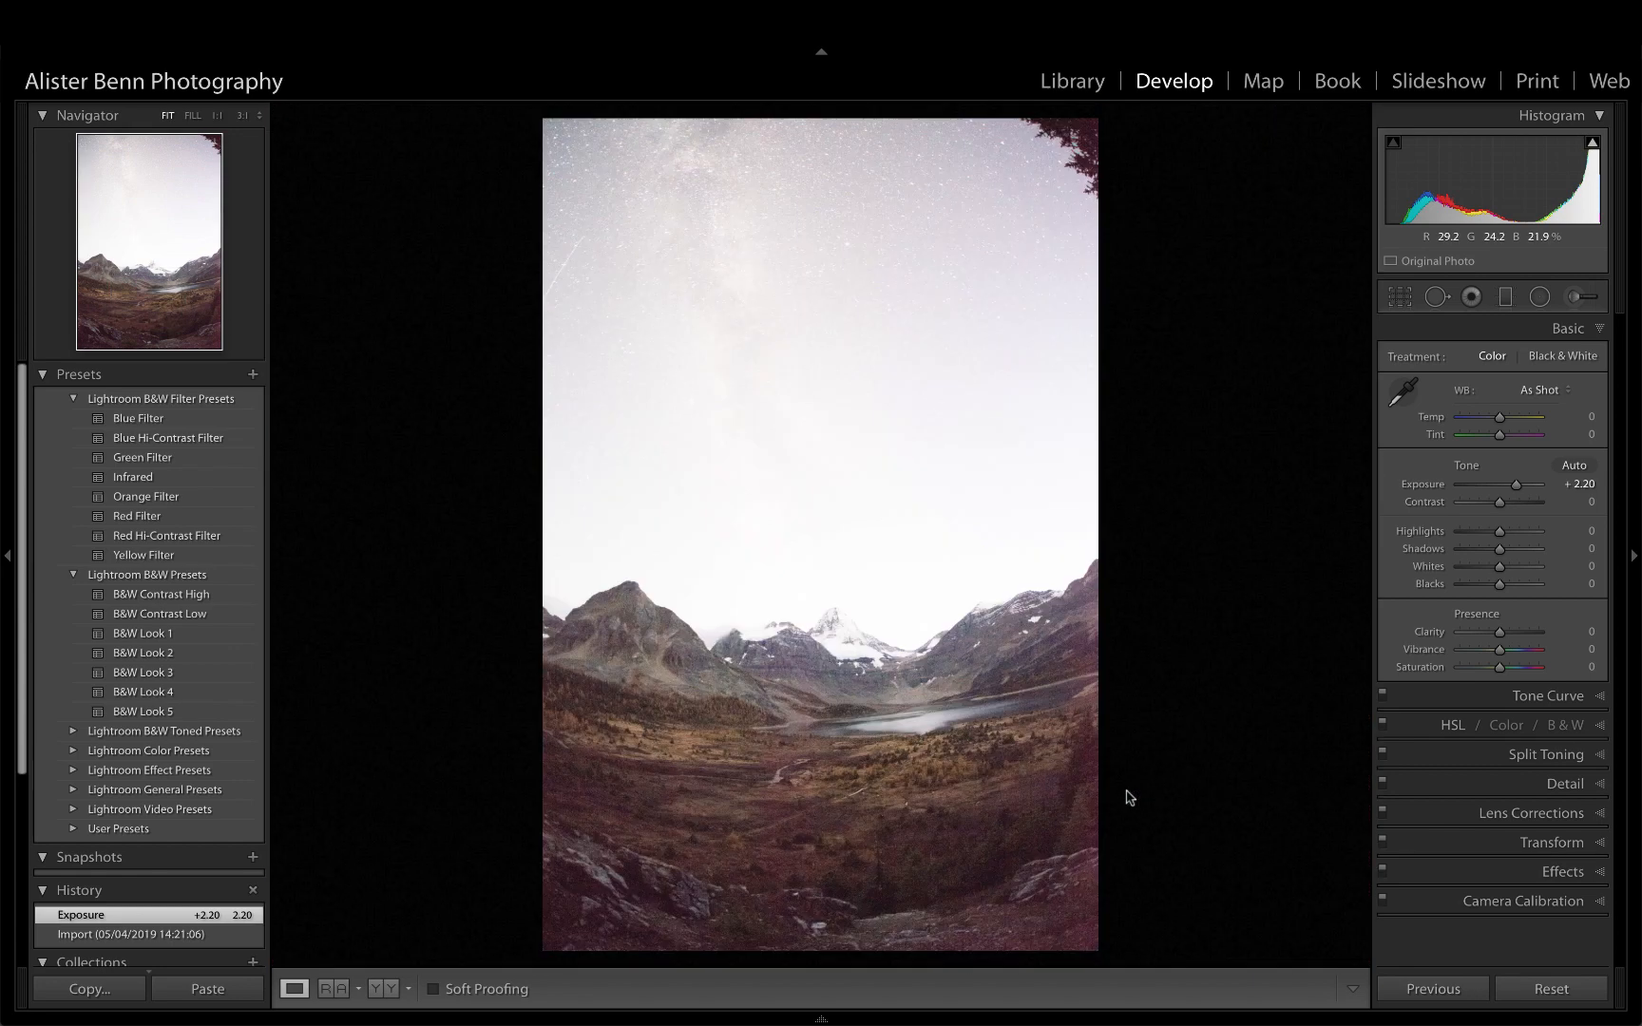
Open the second Milky Way photo, the darker one, for developing.
{"action": "key", "text": "g"}
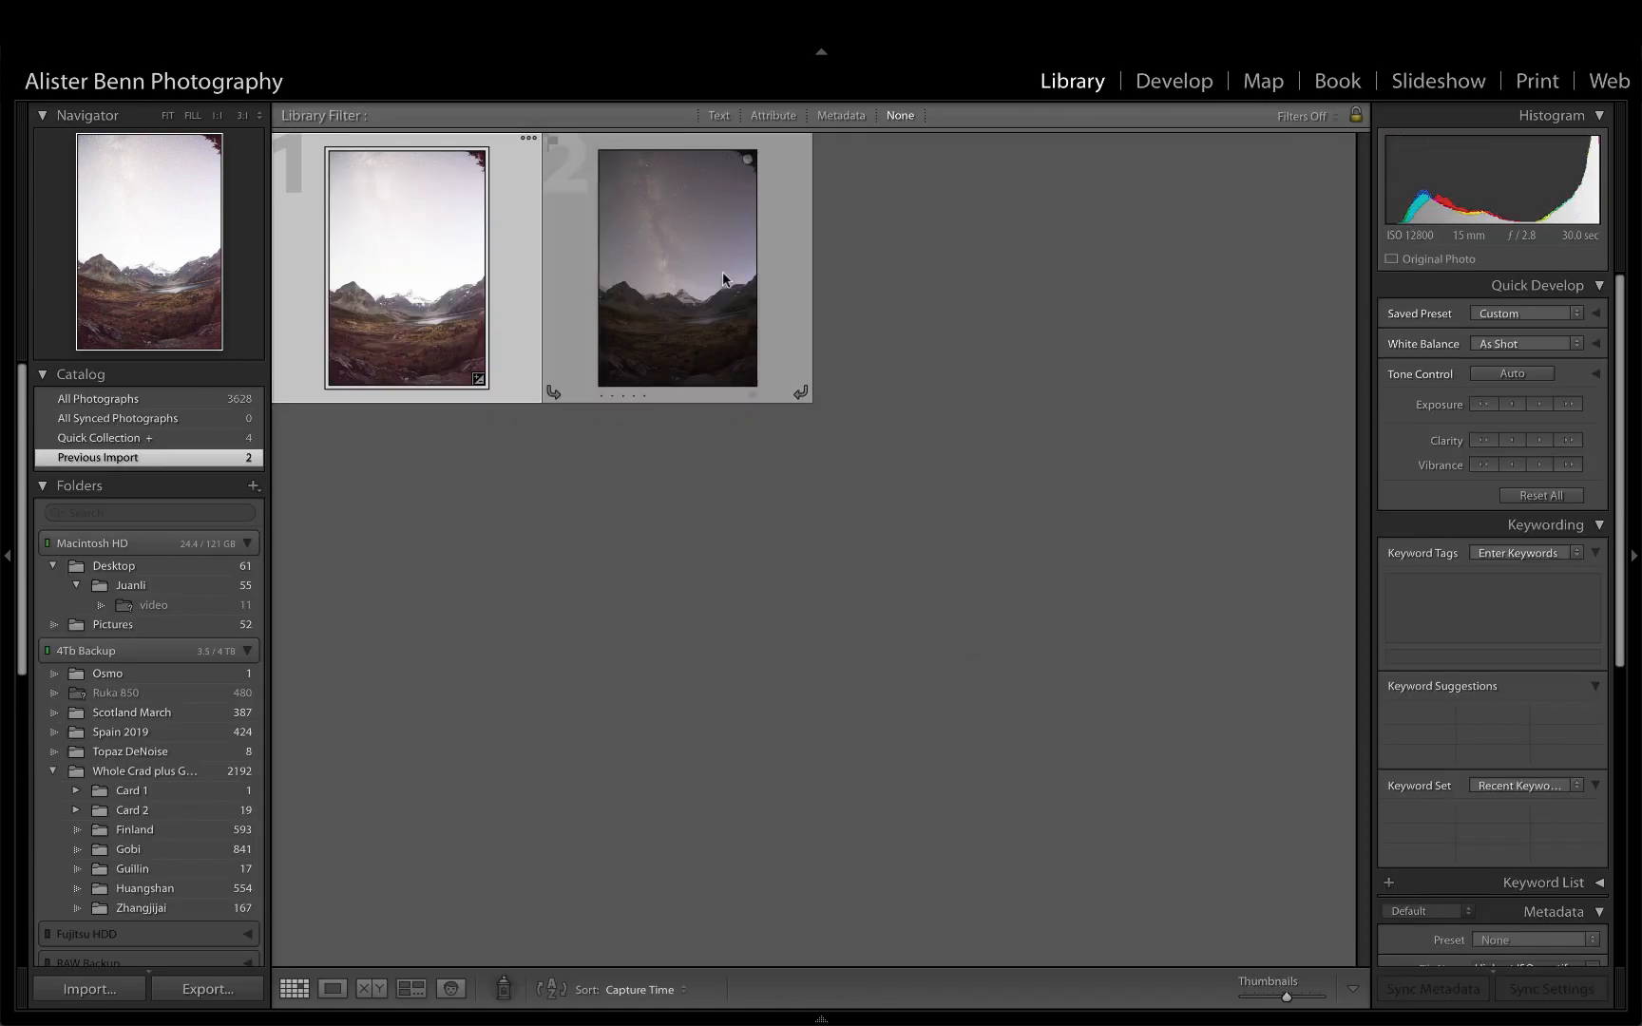
{"action": "double_click", "coordinate": [719, 268]}
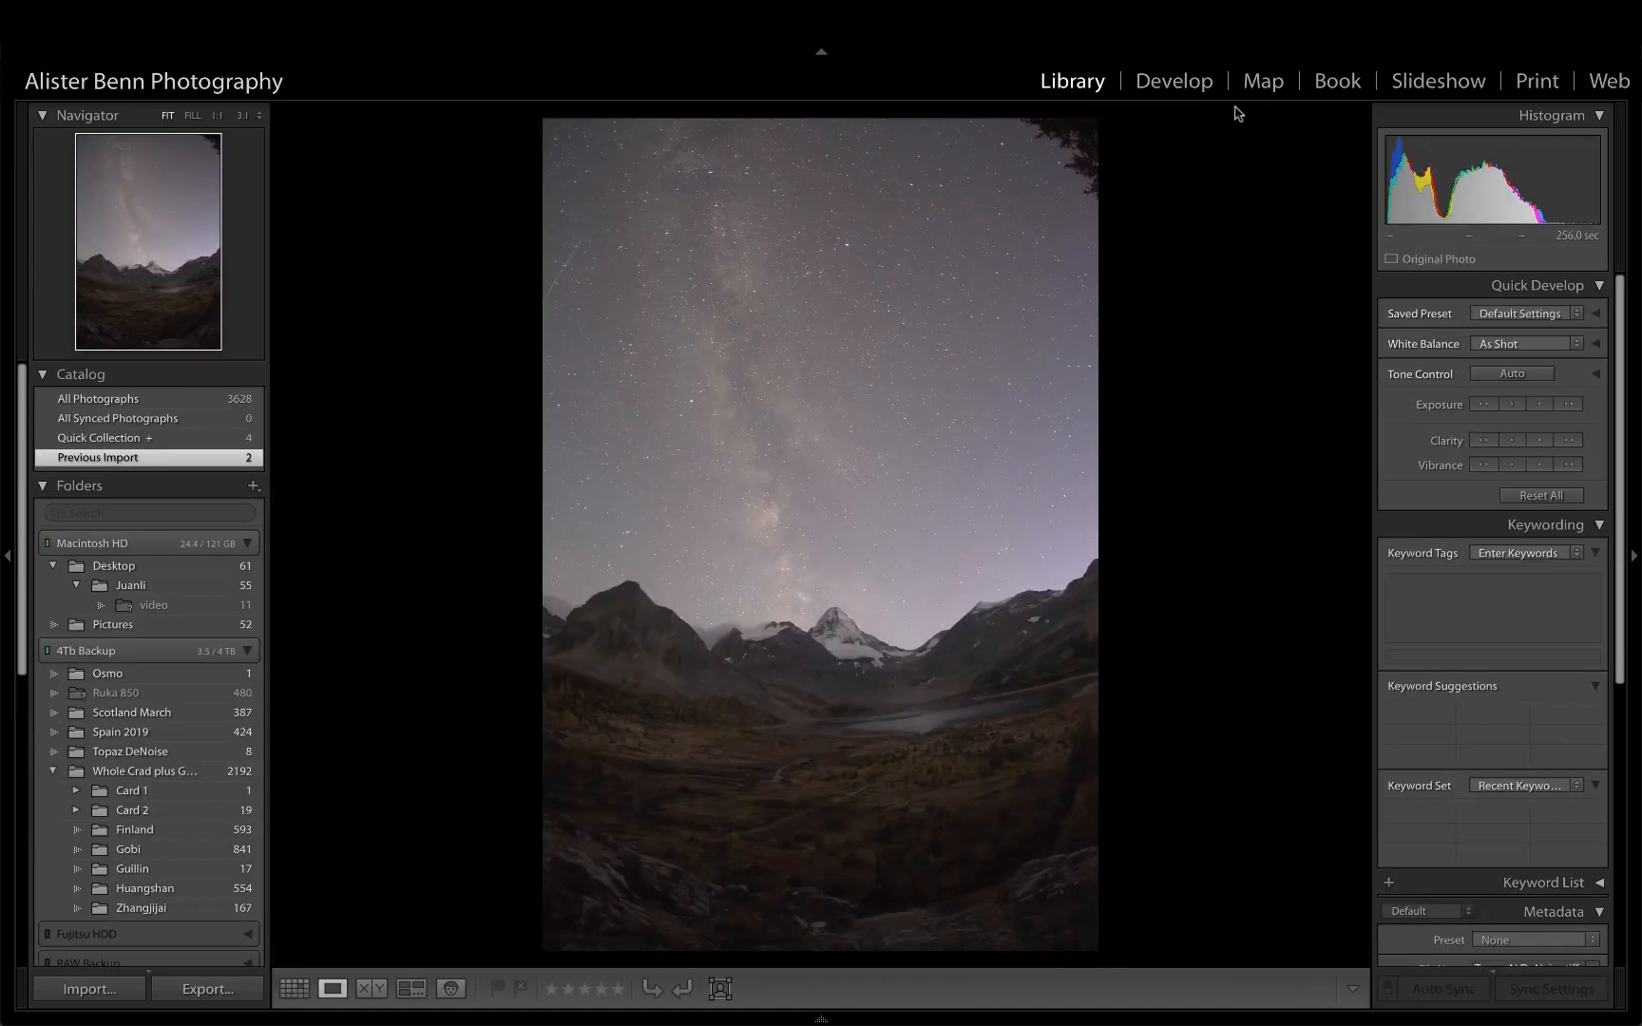
{"action": "left_click", "coordinate": [1195, 83]}
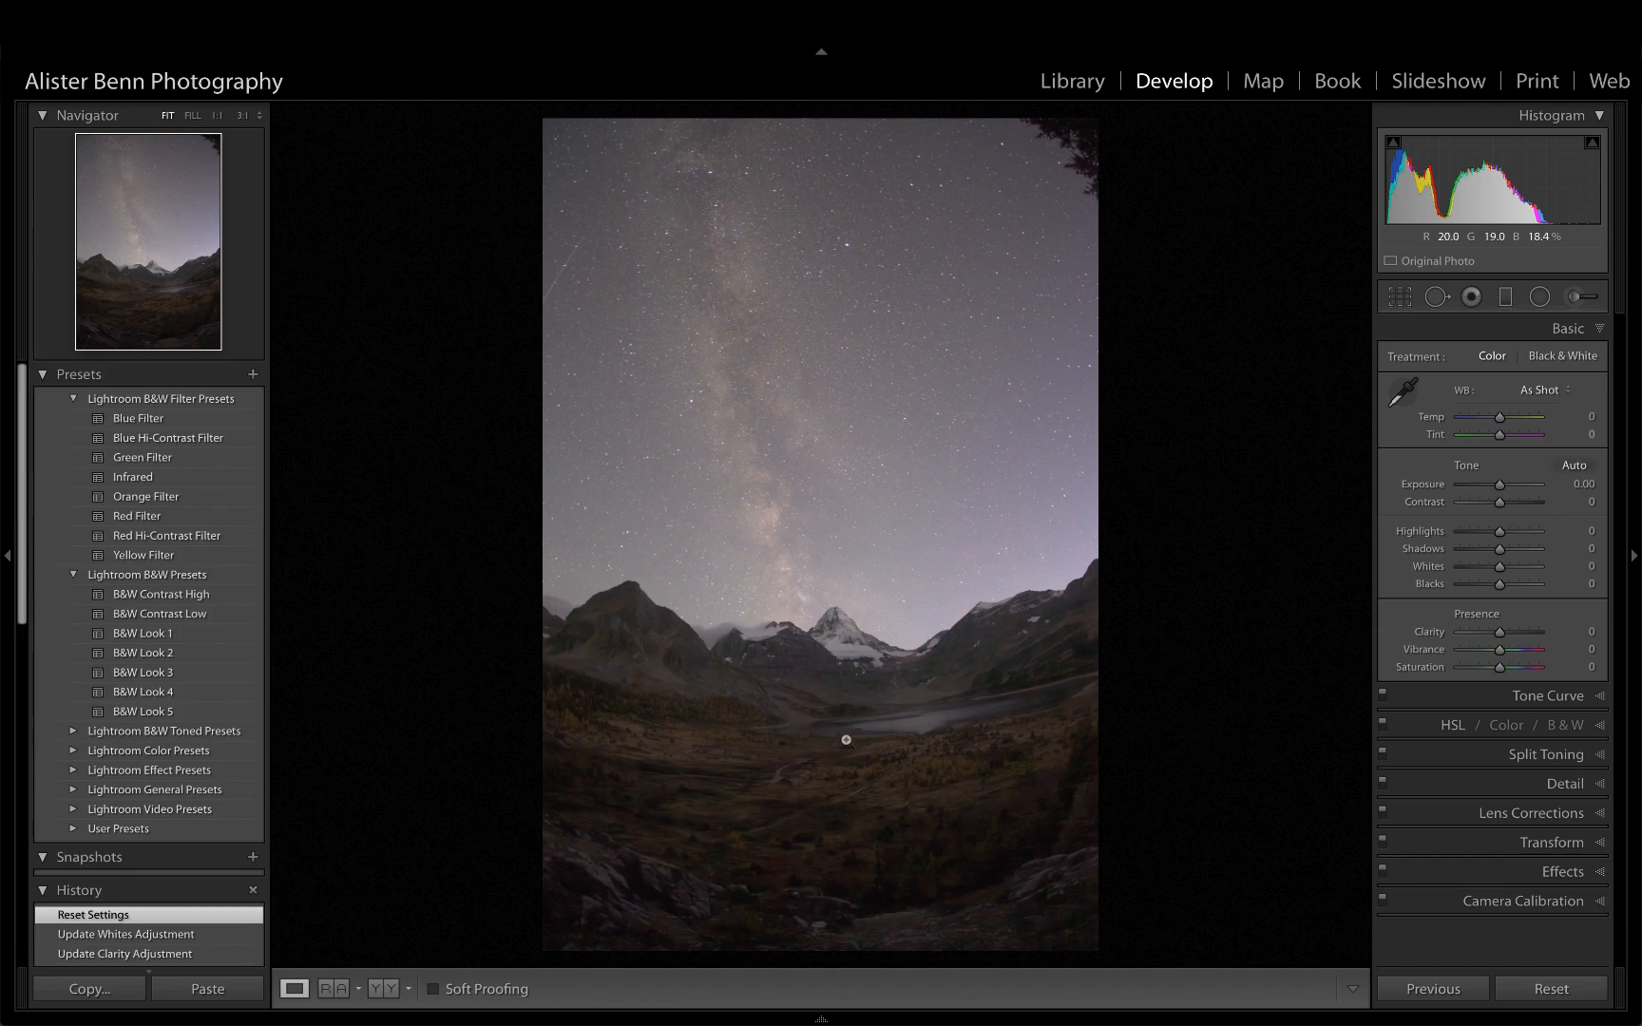
Examine the foreground below the lake at 1:1 and raise the photo's Exposure to +0.95.
{"action": "left_click", "coordinate": [834, 745]}
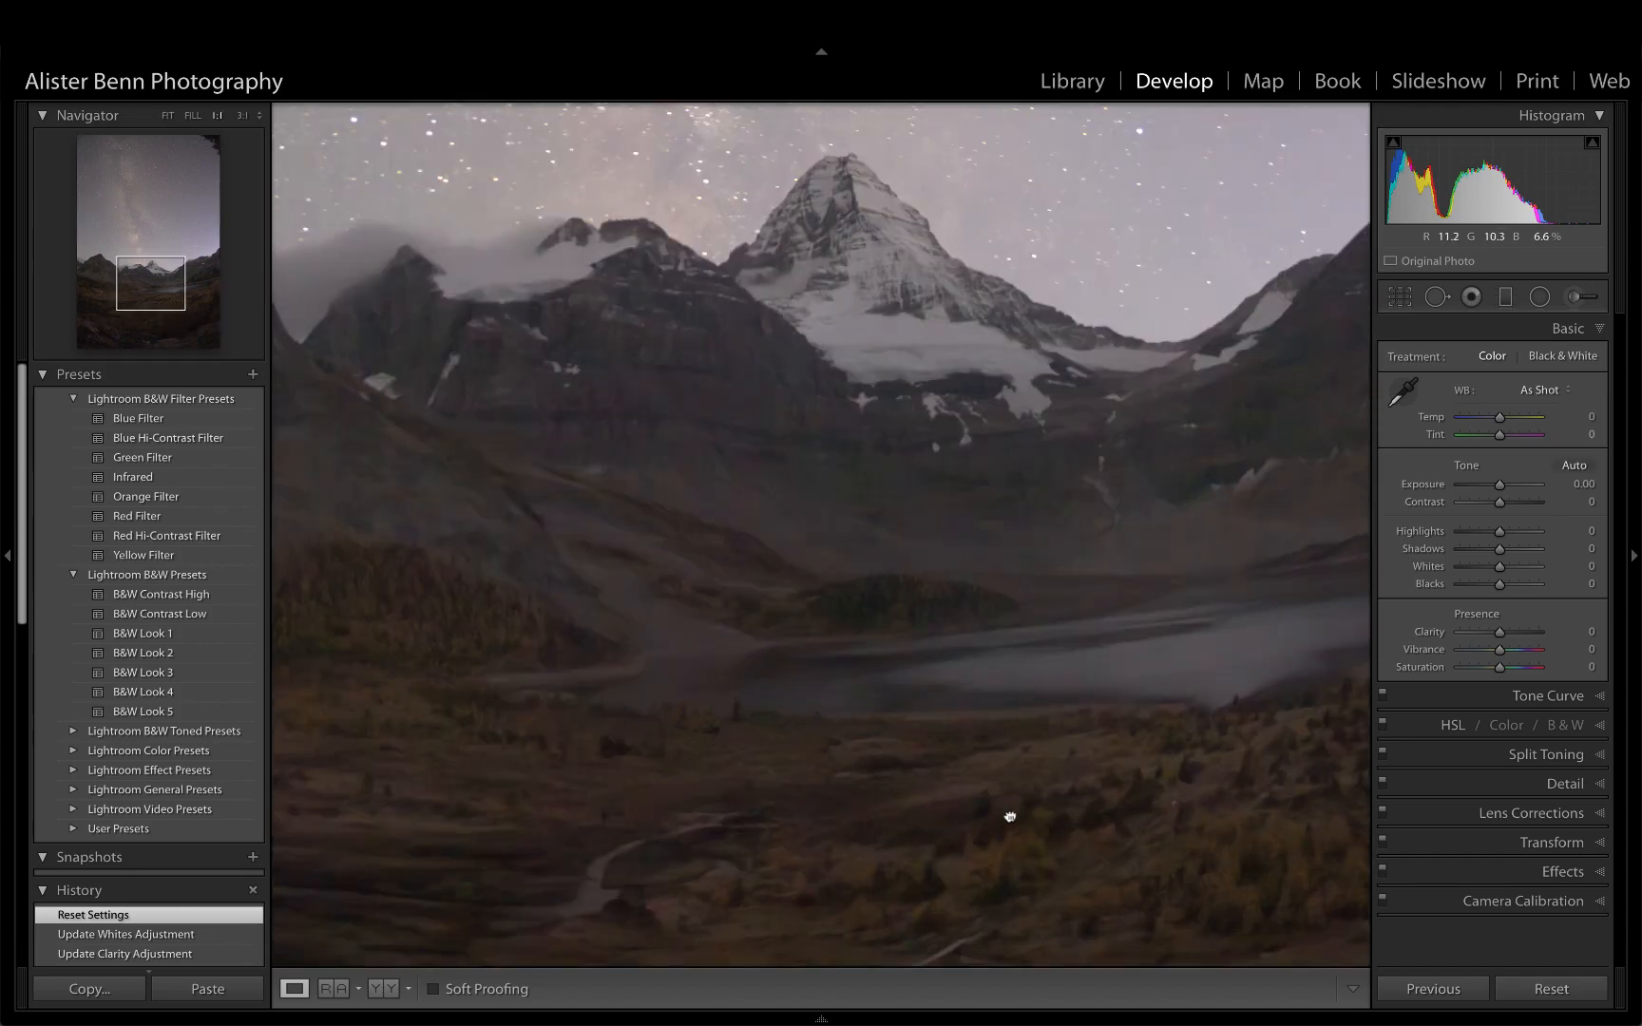
{"action": "left_click_drag", "start_coordinate": [1008, 813], "coordinate": [894, 570]}
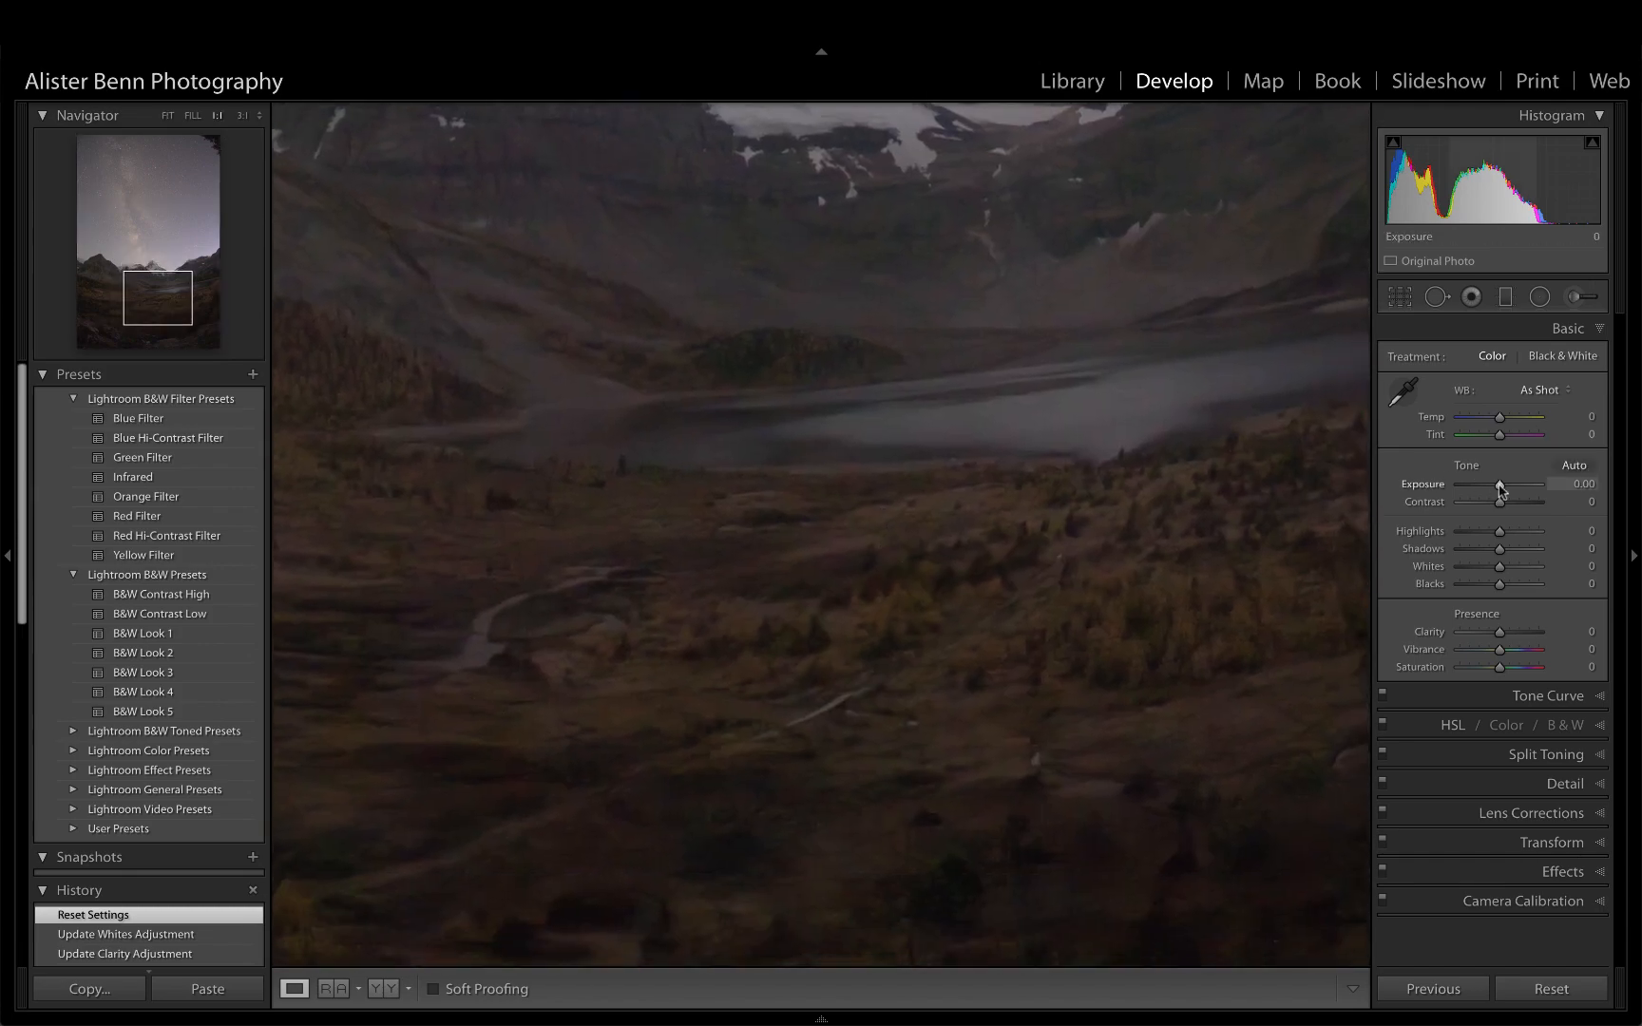
{"action": "left_click_drag", "start_coordinate": [1497, 486], "coordinate": [1504, 486]}
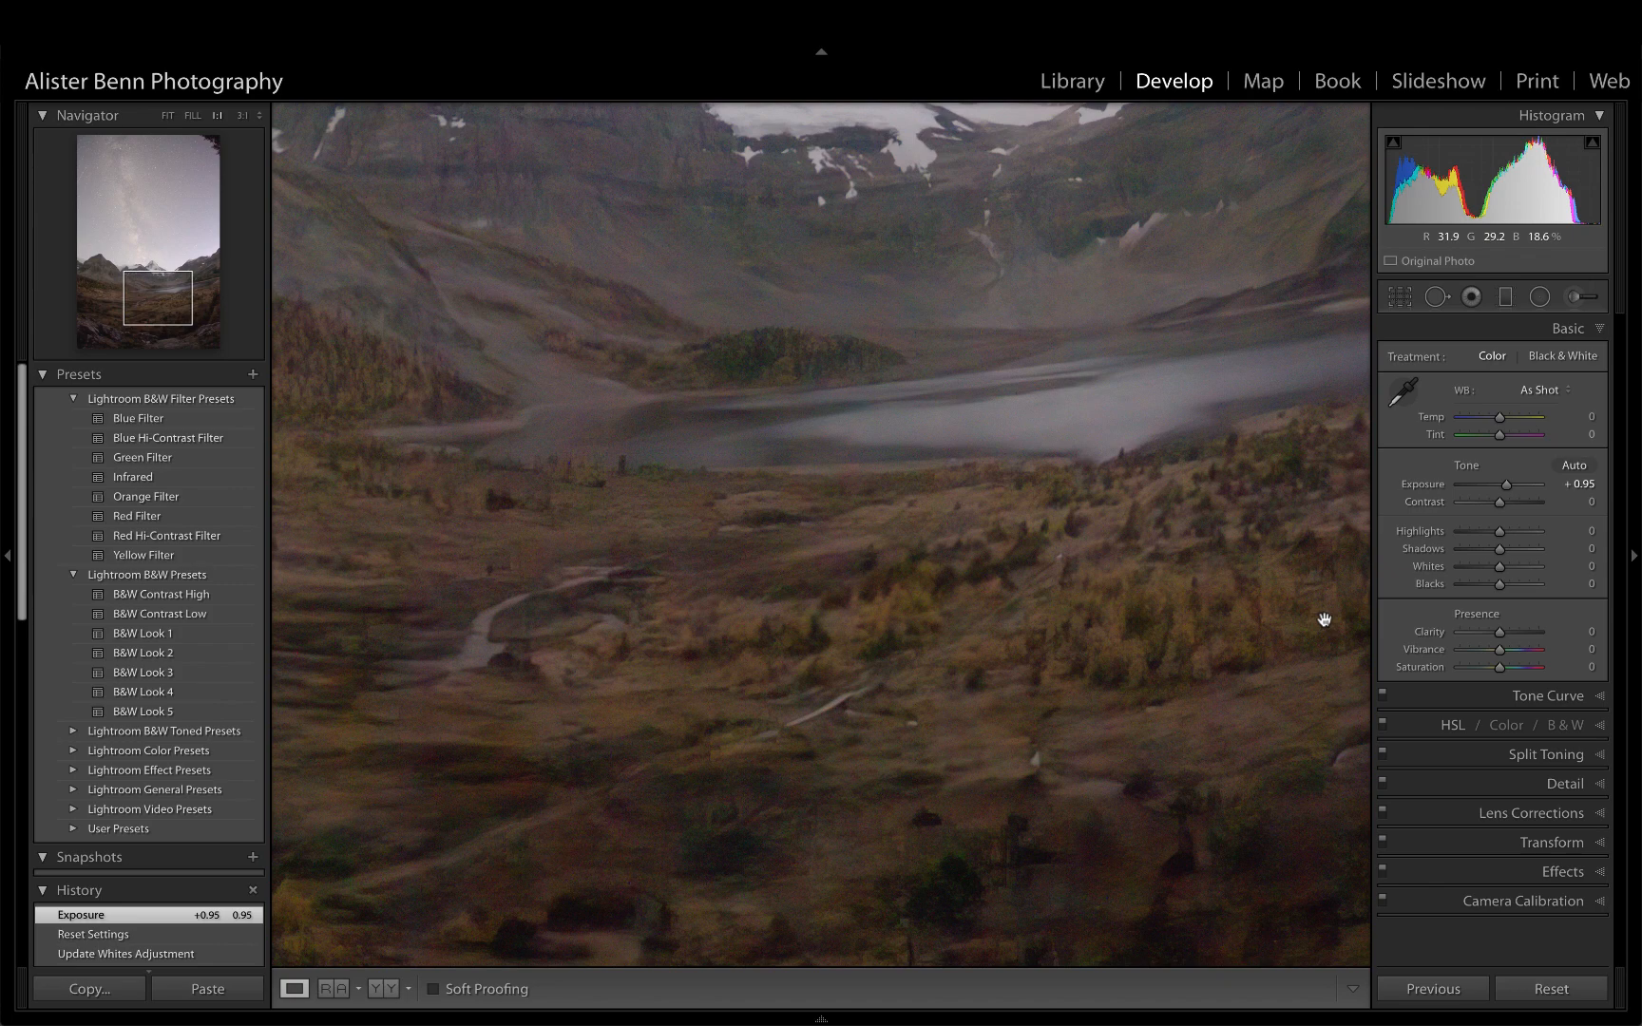
View the whole brightened photo in the library, return to developing and reset all its settings.
{"action": "key", "text": "g"}
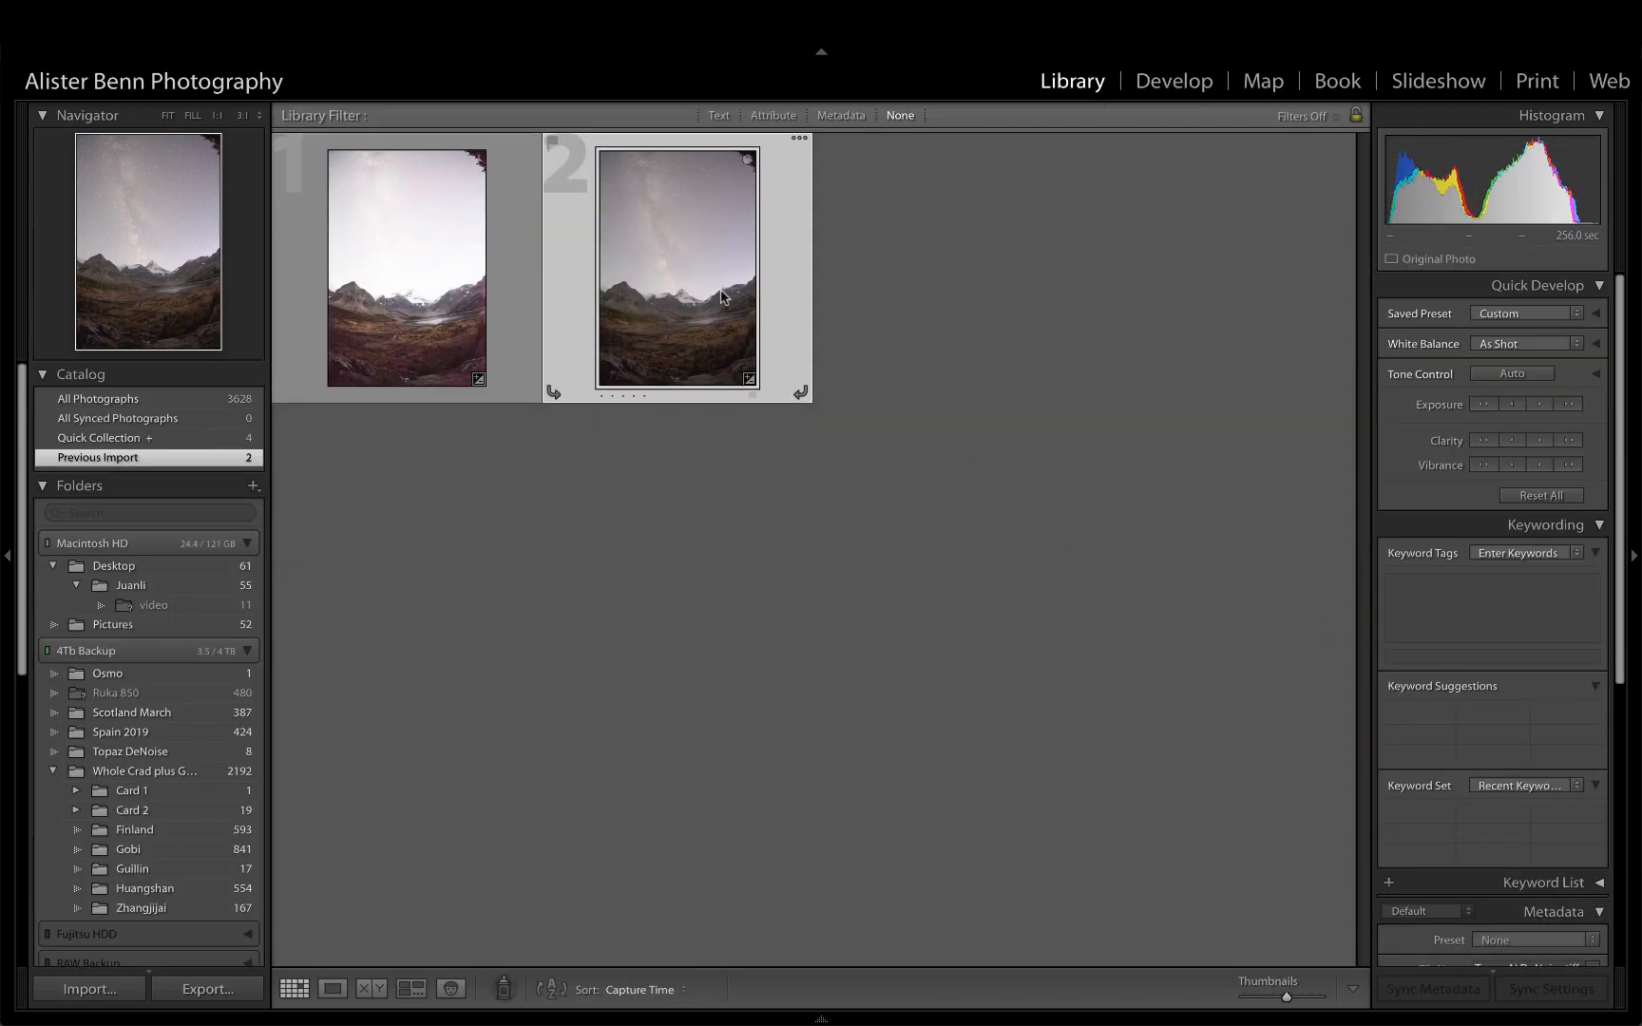
{"action": "key", "text": "z"}
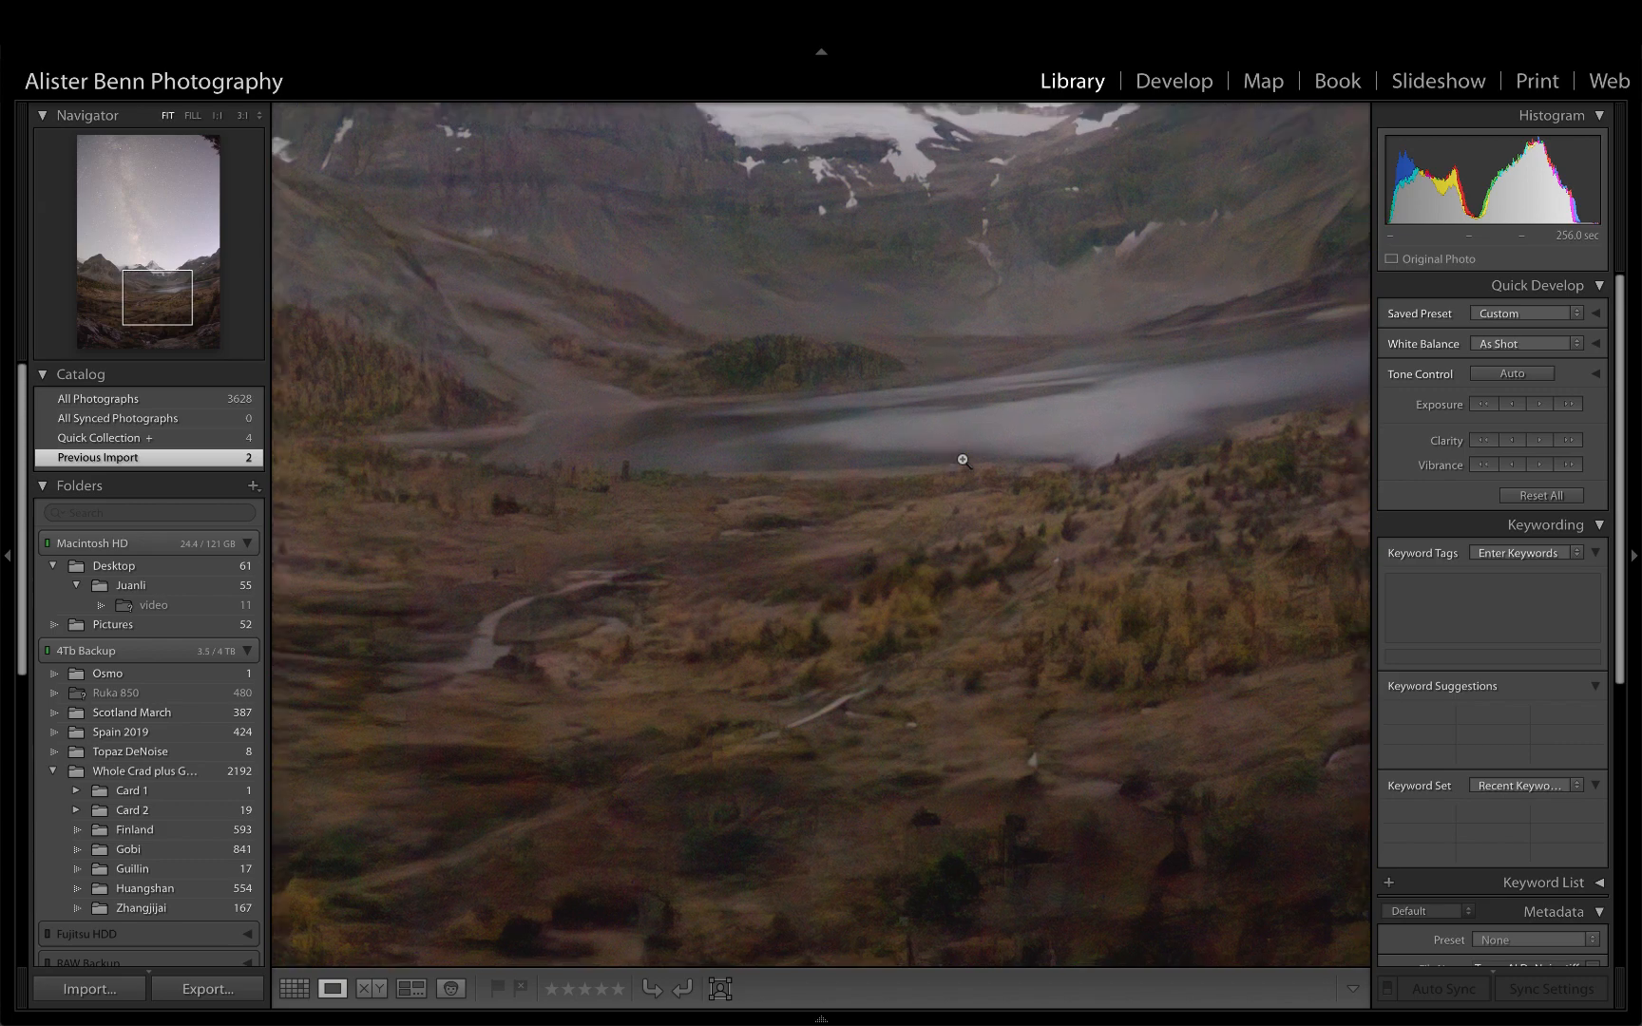
{"action": "left_click", "coordinate": [962, 460]}
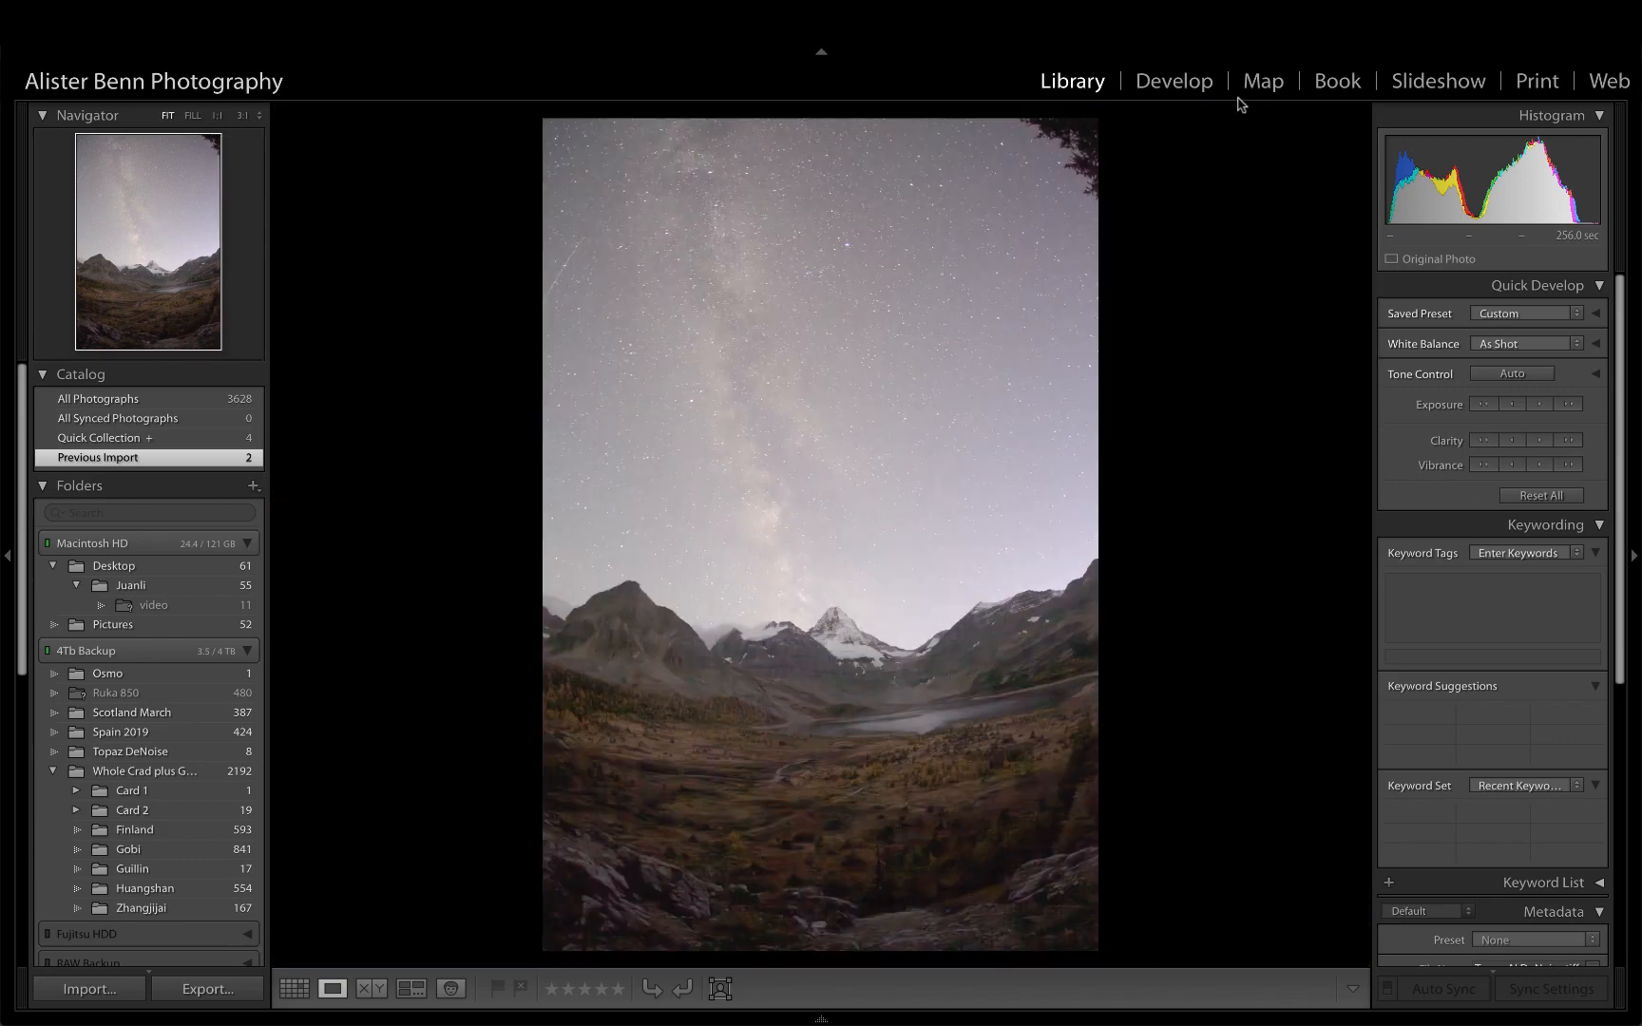
{"action": "left_click", "coordinate": [1174, 80]}
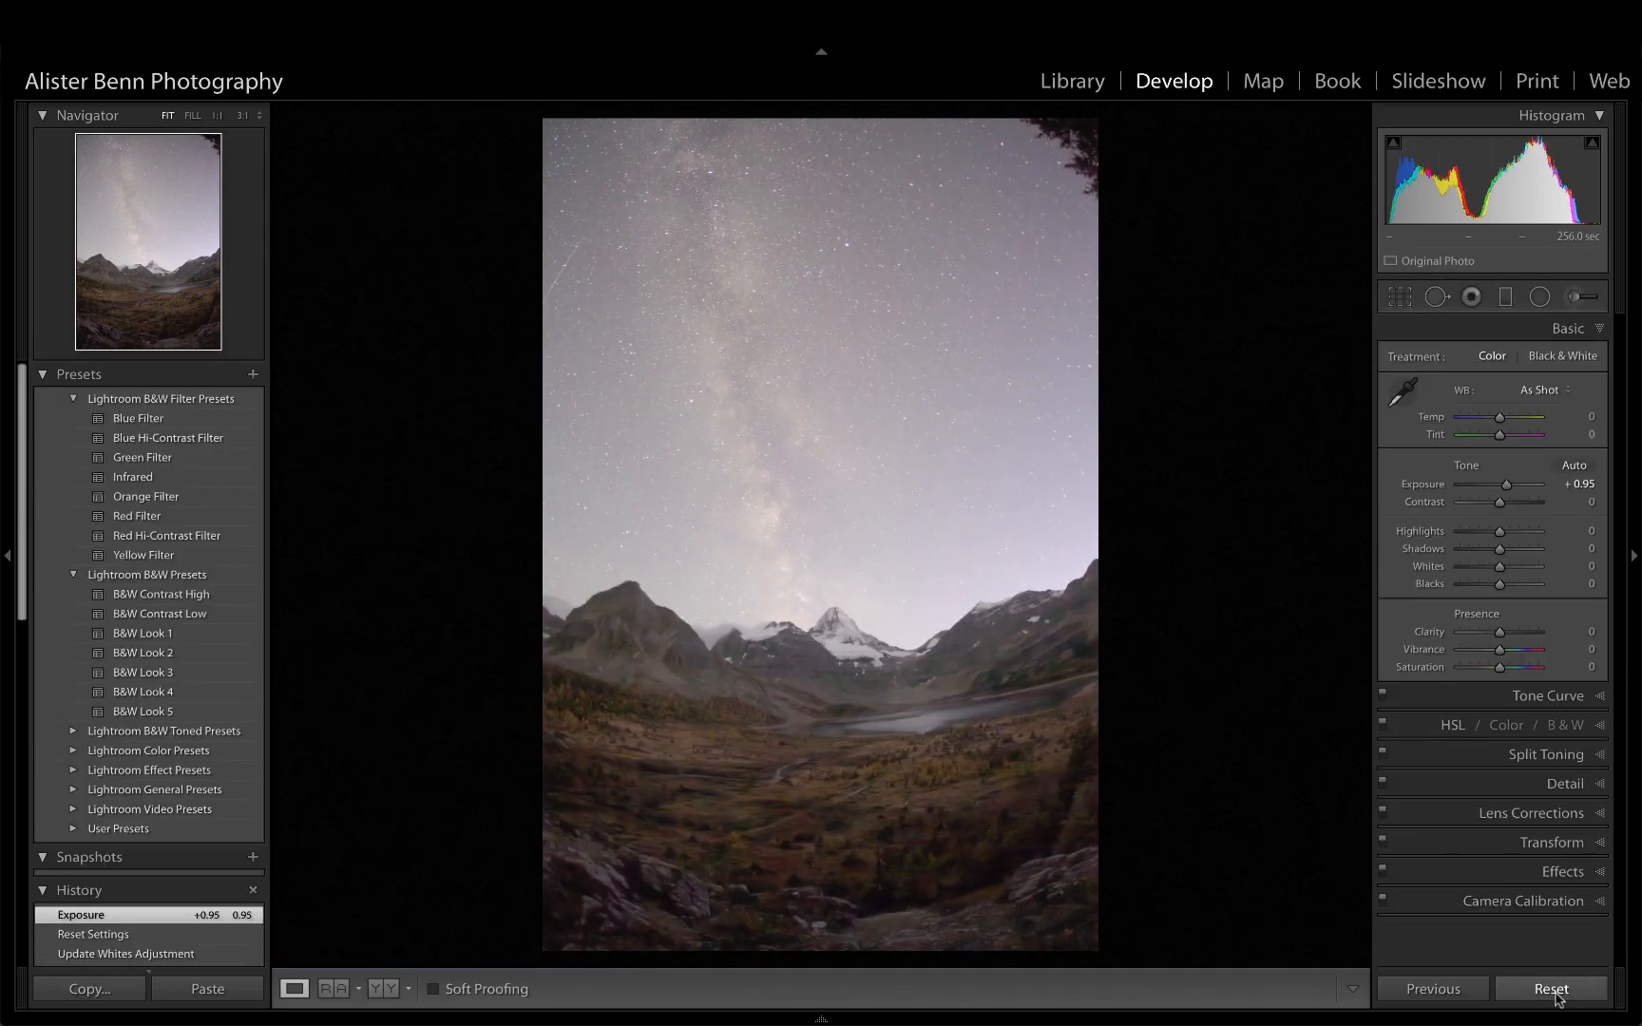
{"action": "left_click", "coordinate": [1552, 990]}
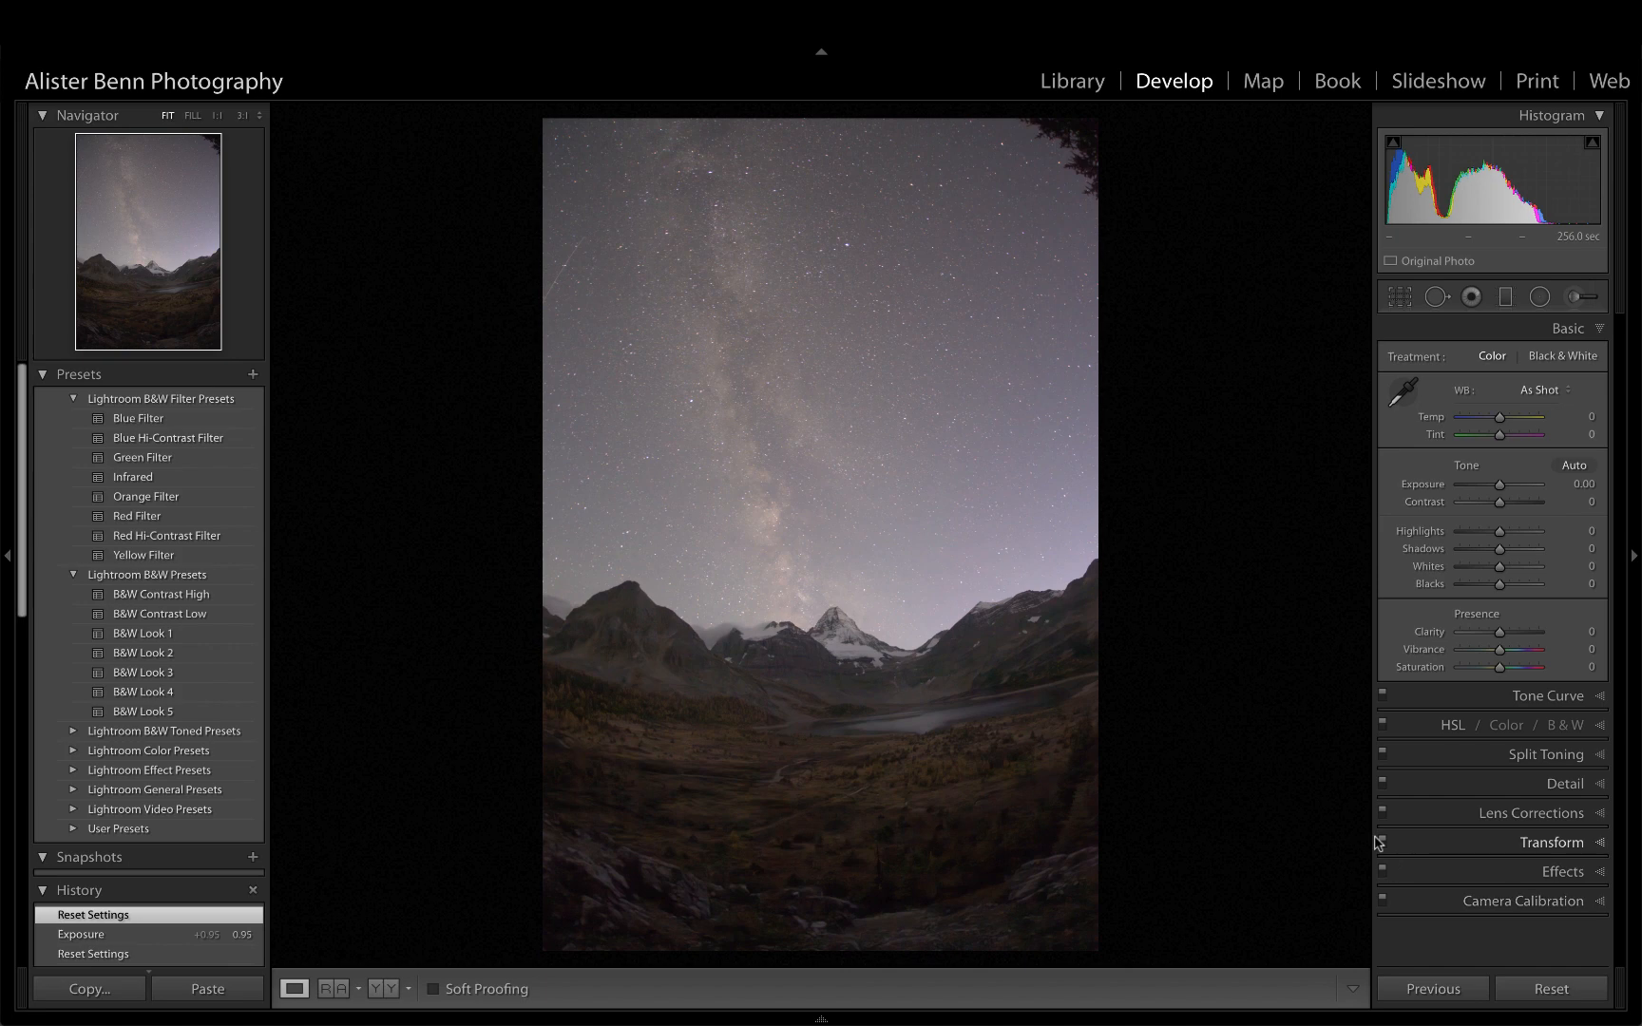
Crop the photo to 4 x 5 / 8 x 10, keeping the full foreground, rotate it by 2.21 degrees and tighten the frame.
{"action": "left_click", "coordinate": [1399, 298]}
{"action": "left_click", "coordinate": [1538, 361]}
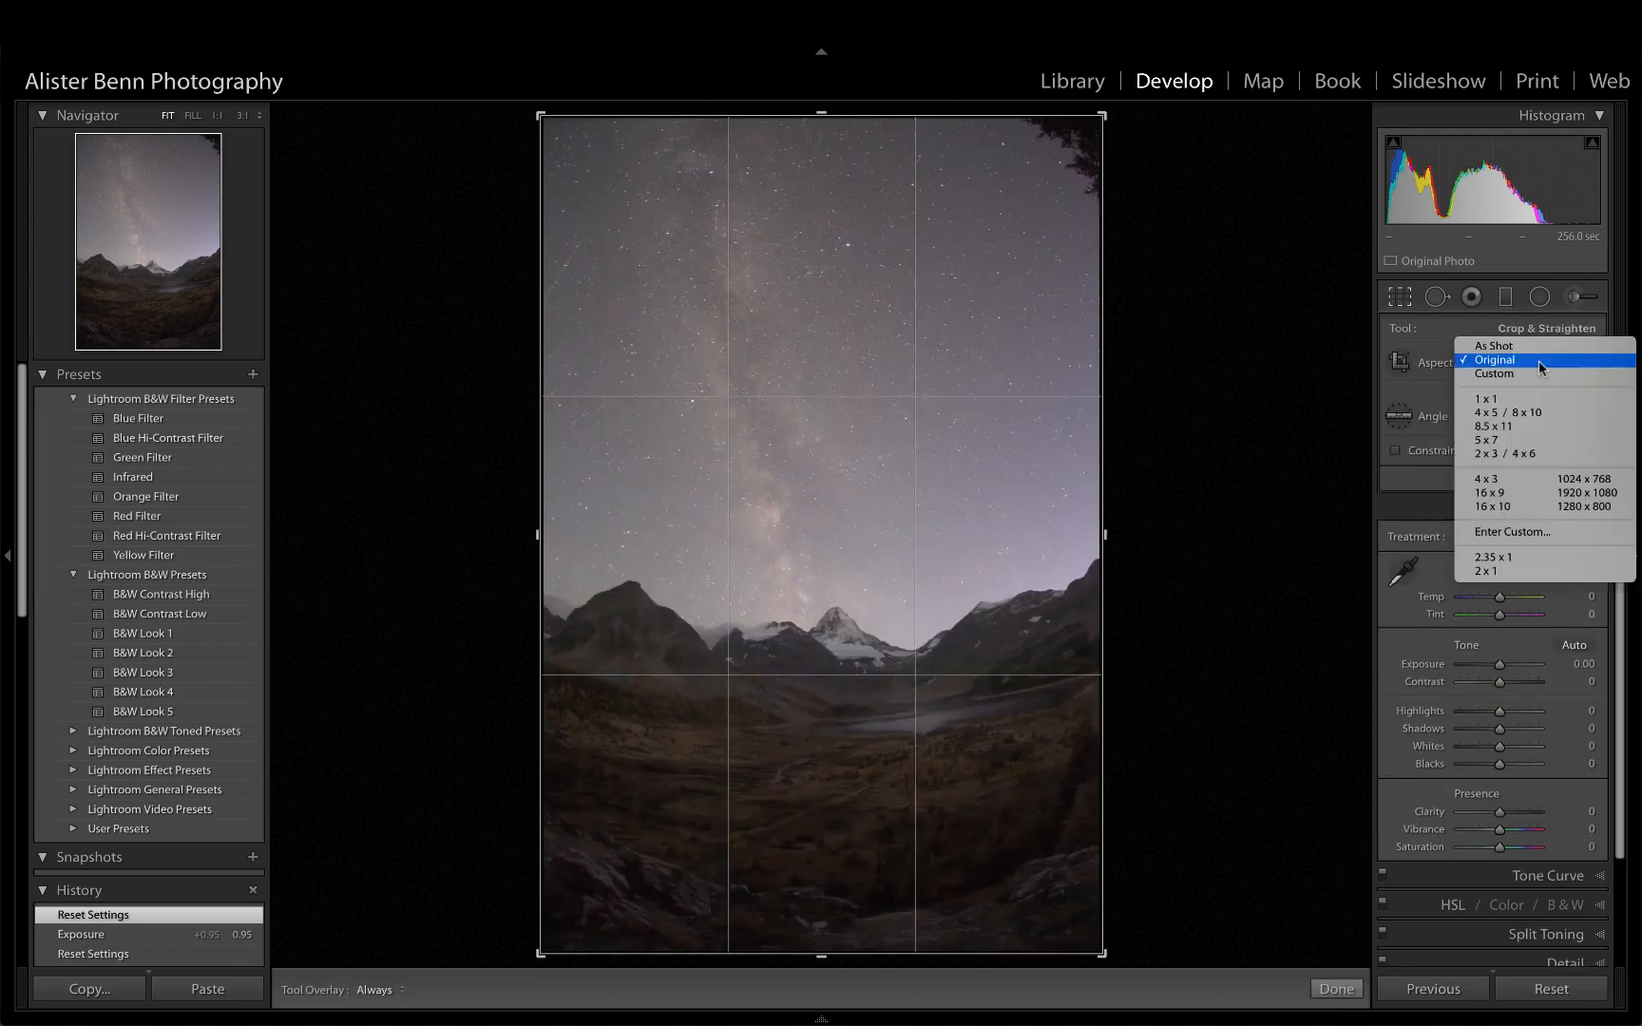
{"action": "left_click", "coordinate": [1529, 412]}
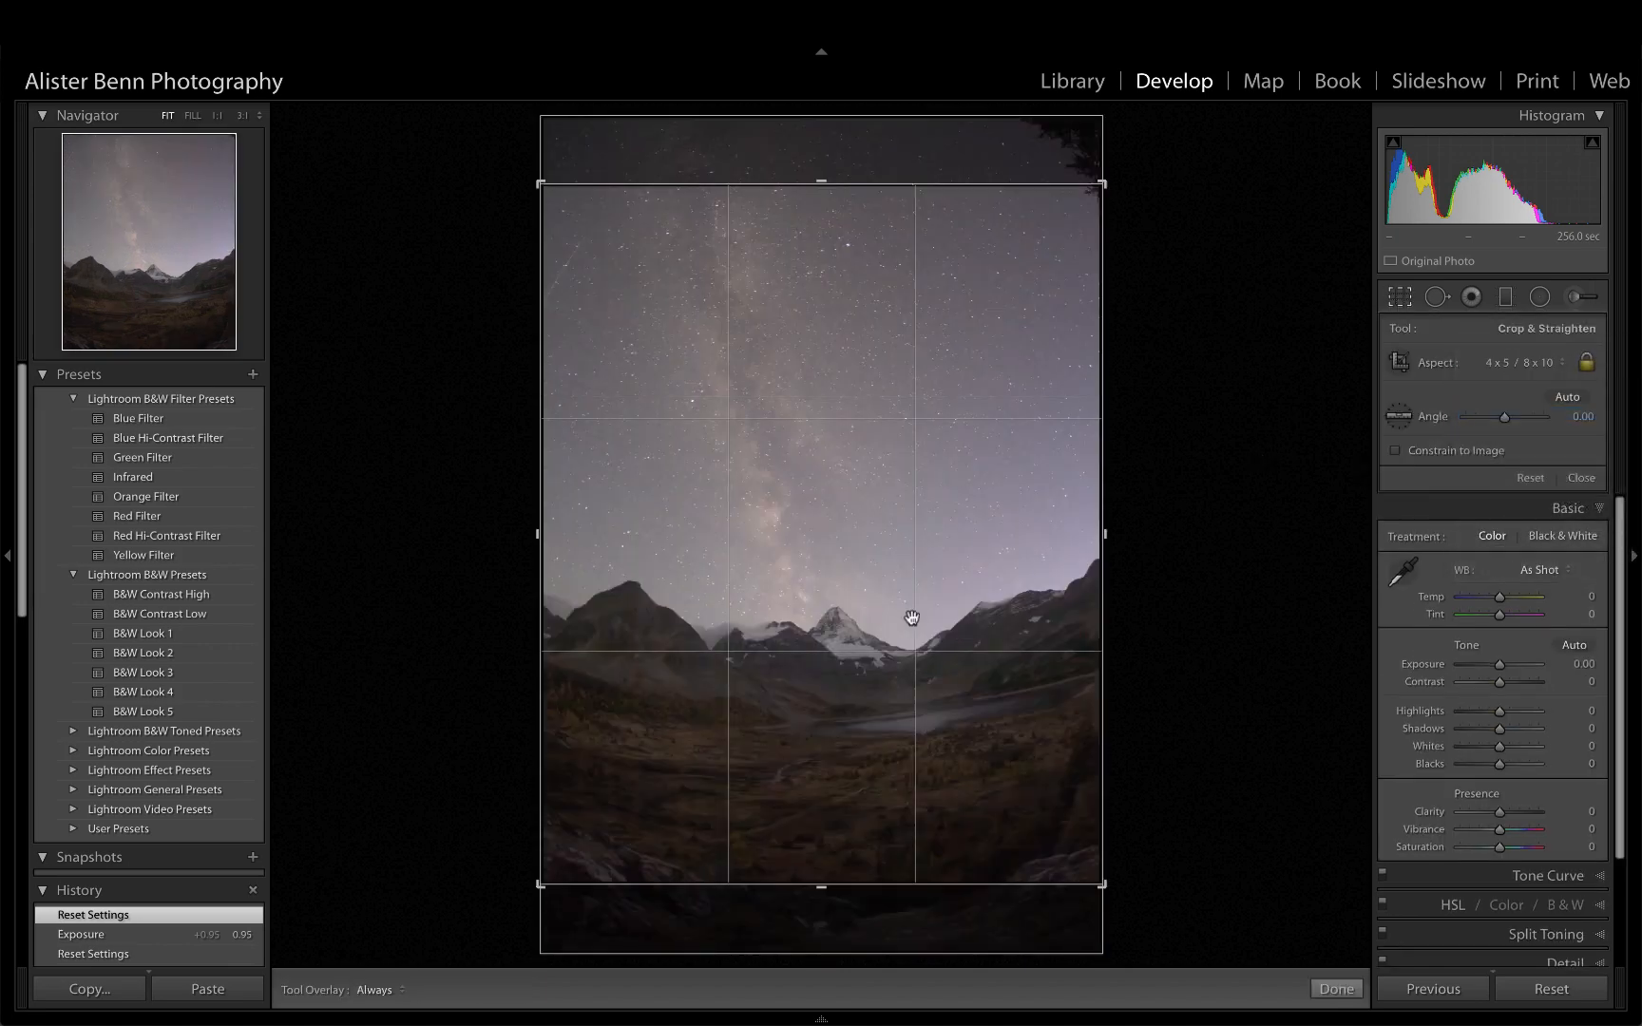
{"action": "left_click_drag", "start_coordinate": [913, 616], "coordinate": [932, 531]}
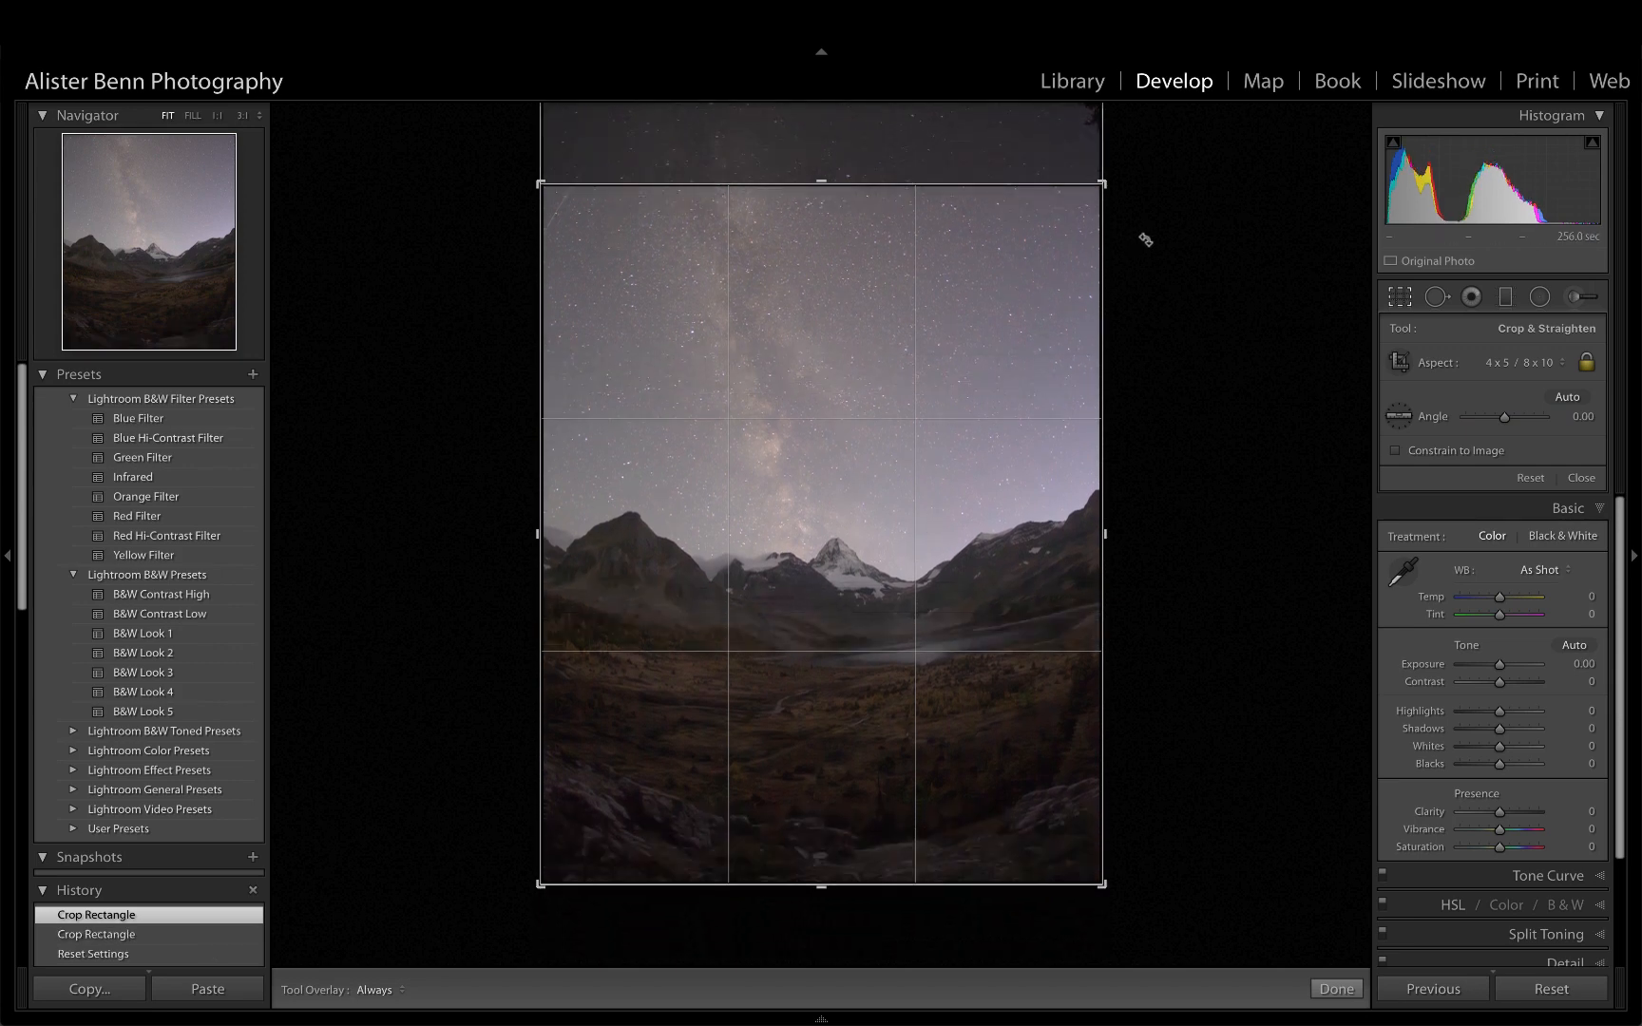
{"action": "left_click_drag", "start_coordinate": [1126, 166], "coordinate": [1137, 182]}
{"action": "left_click_drag", "start_coordinate": [552, 200], "coordinate": [560, 208]}
{"action": "key", "text": "Return"}
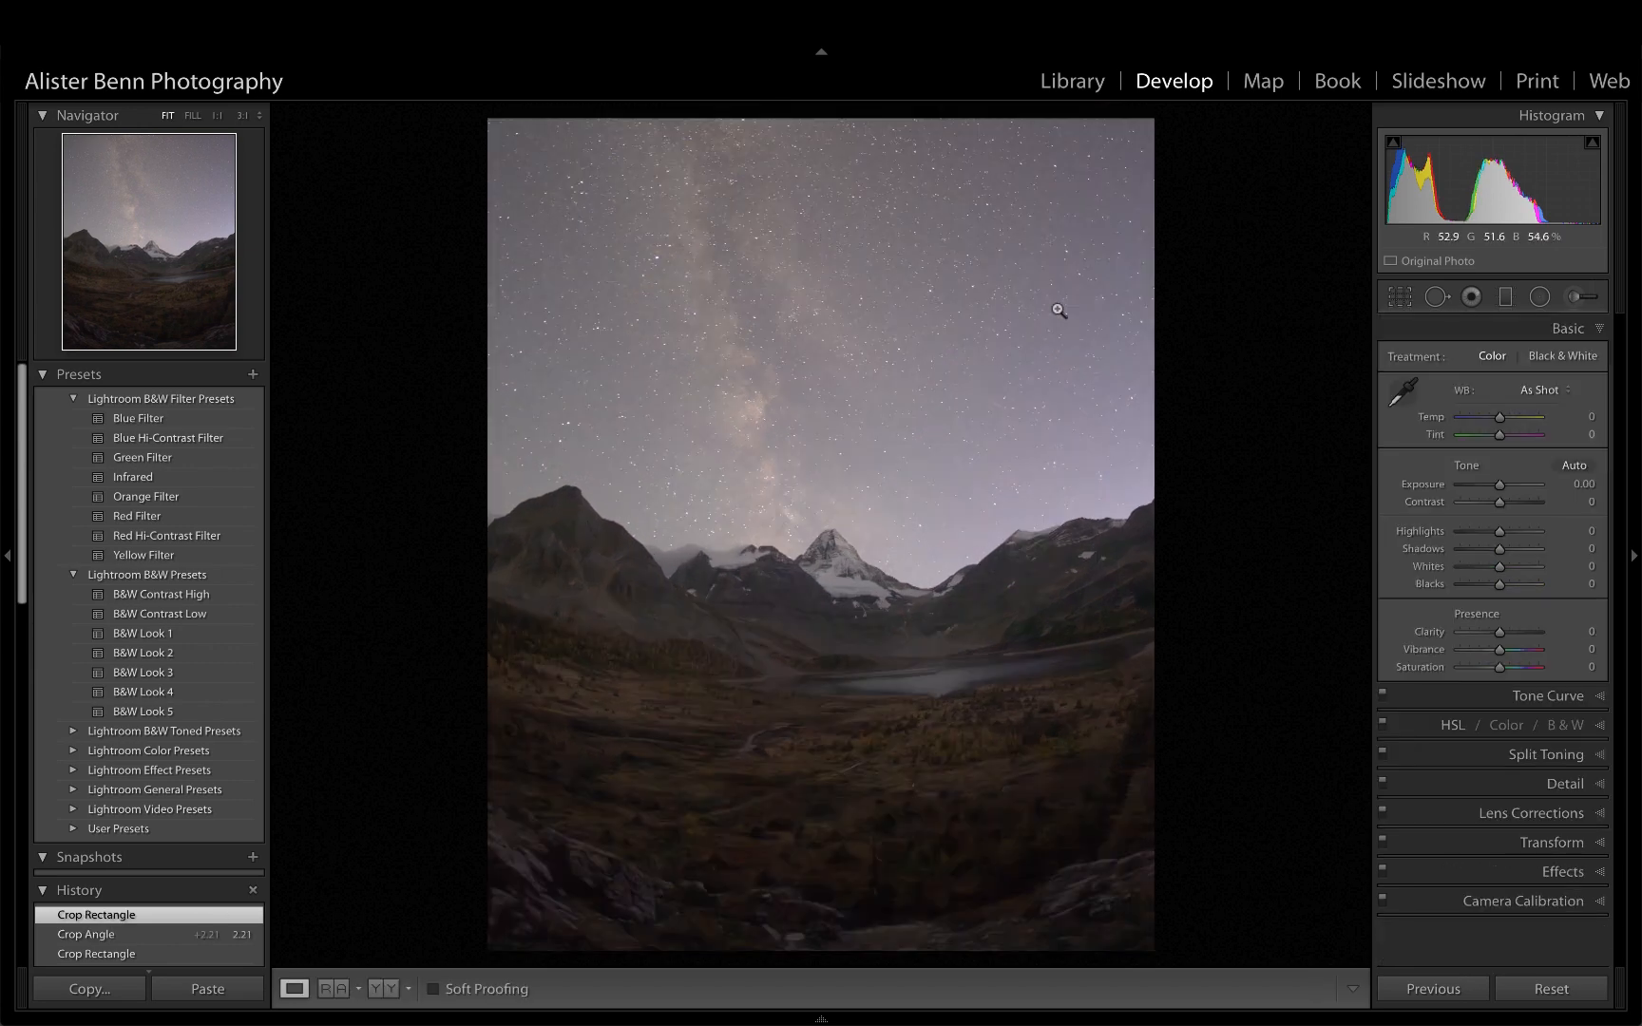
Tighten the crop slightly from its upper-left corner and set the photo's Exposure to +0.55.
{"action": "left_click", "coordinate": [1403, 297]}
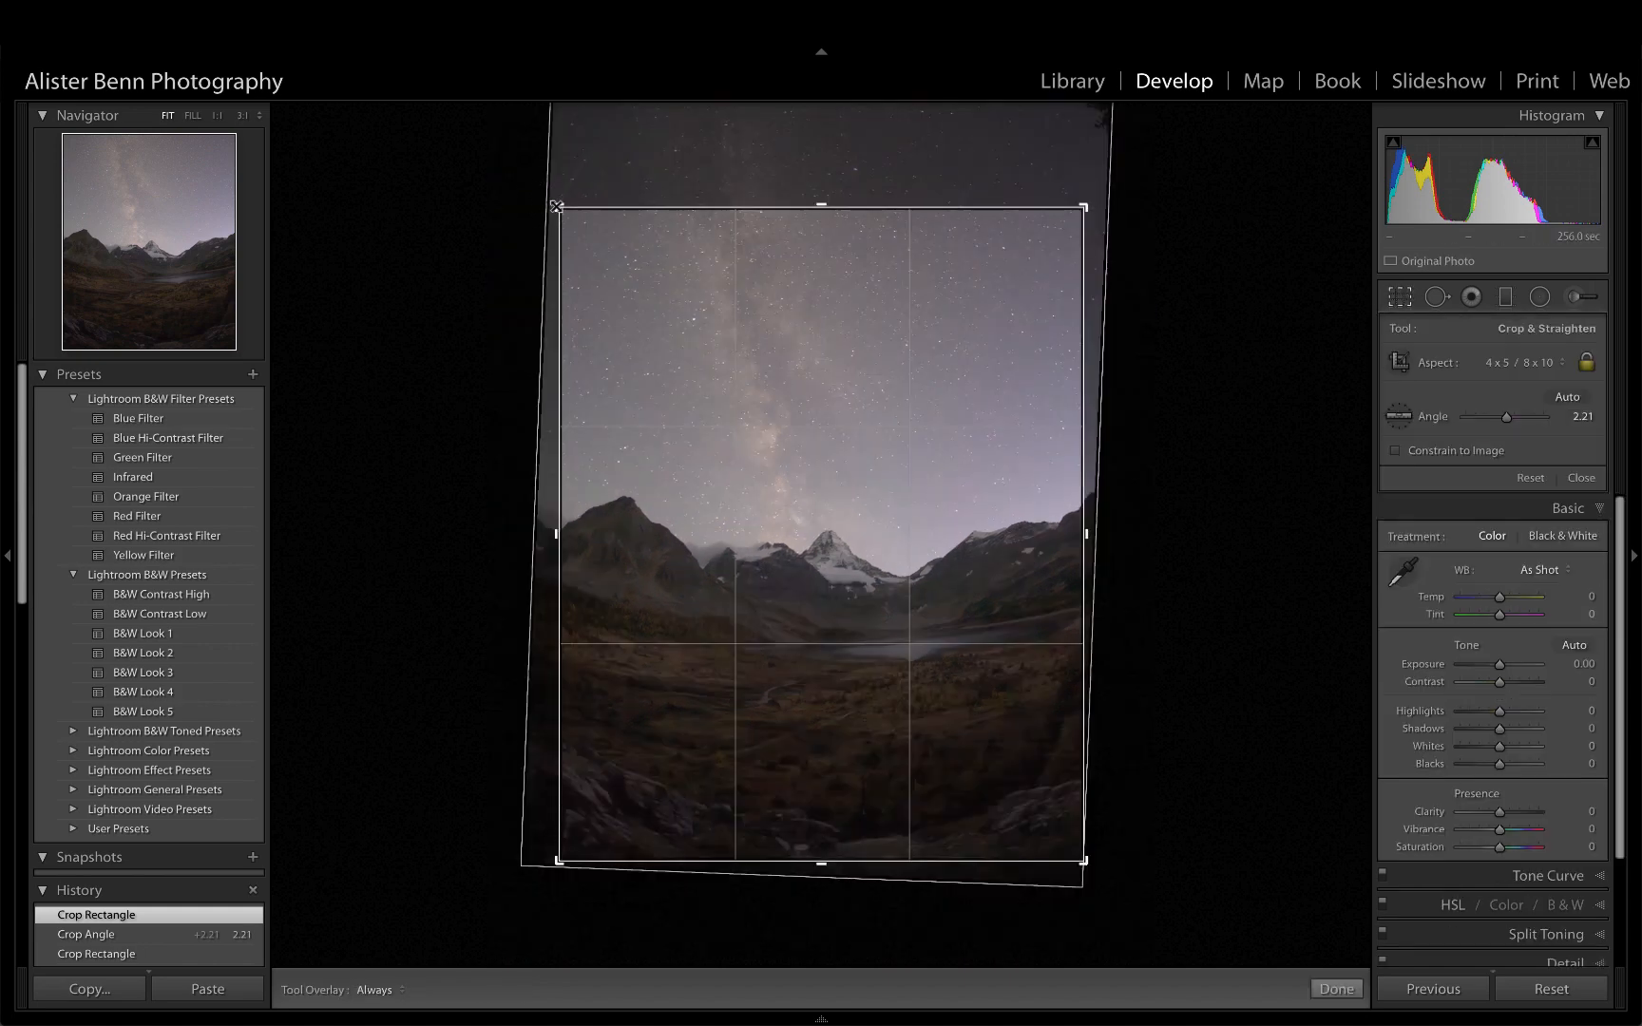
{"action": "left_click_drag", "start_coordinate": [557, 207], "coordinate": [562, 213]}
{"action": "key", "text": "Return"}
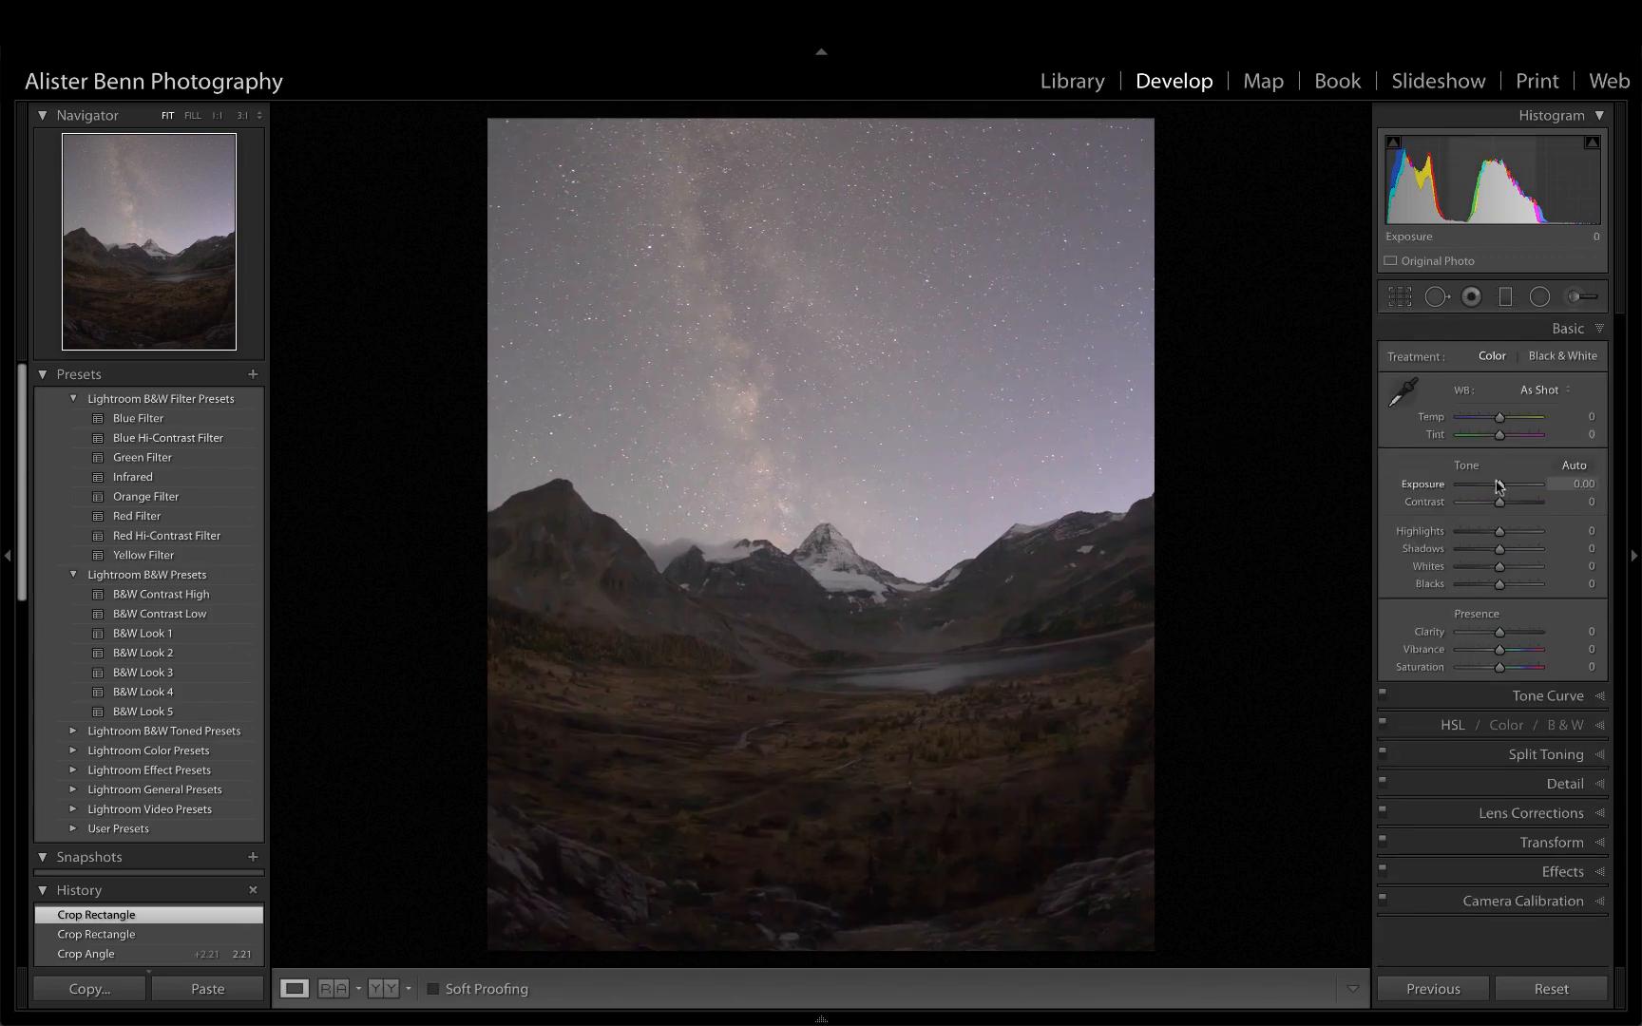
{"action": "left_click_drag", "start_coordinate": [1496, 485], "coordinate": [1503, 484]}
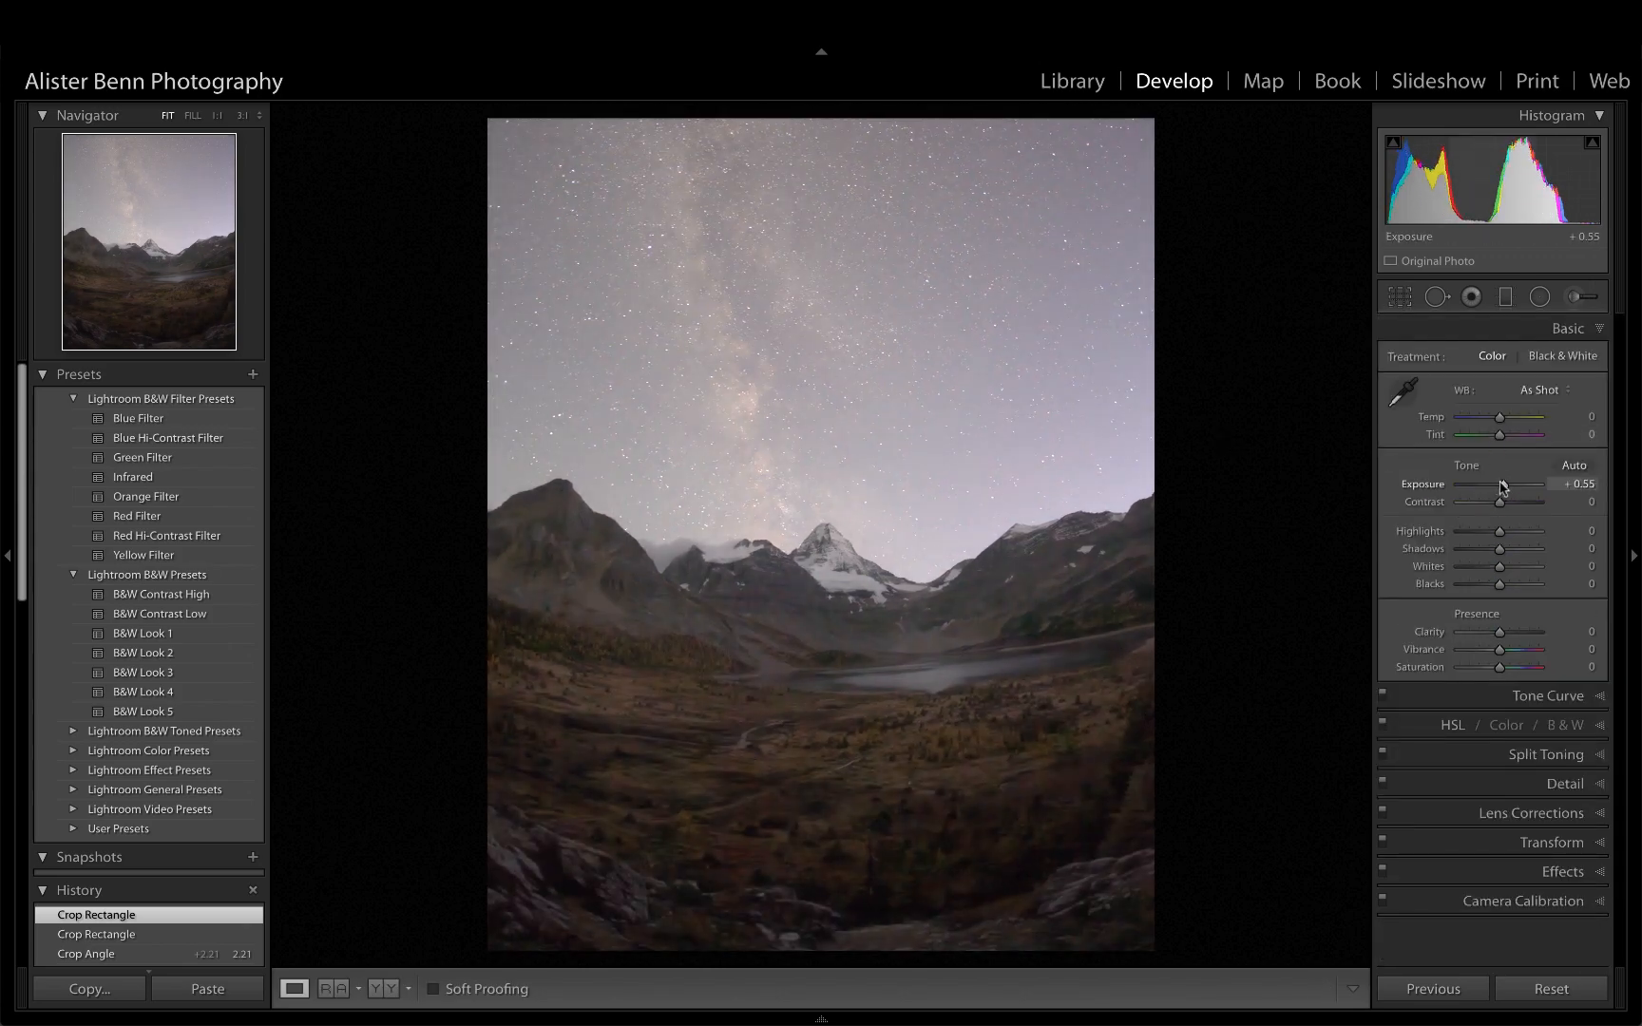
Draw a graduated filter over the sky, fading out below the mountains, with Temp −10, Exposure −1.14 and Clarity 48.
{"action": "left_click", "coordinate": [1505, 297]}
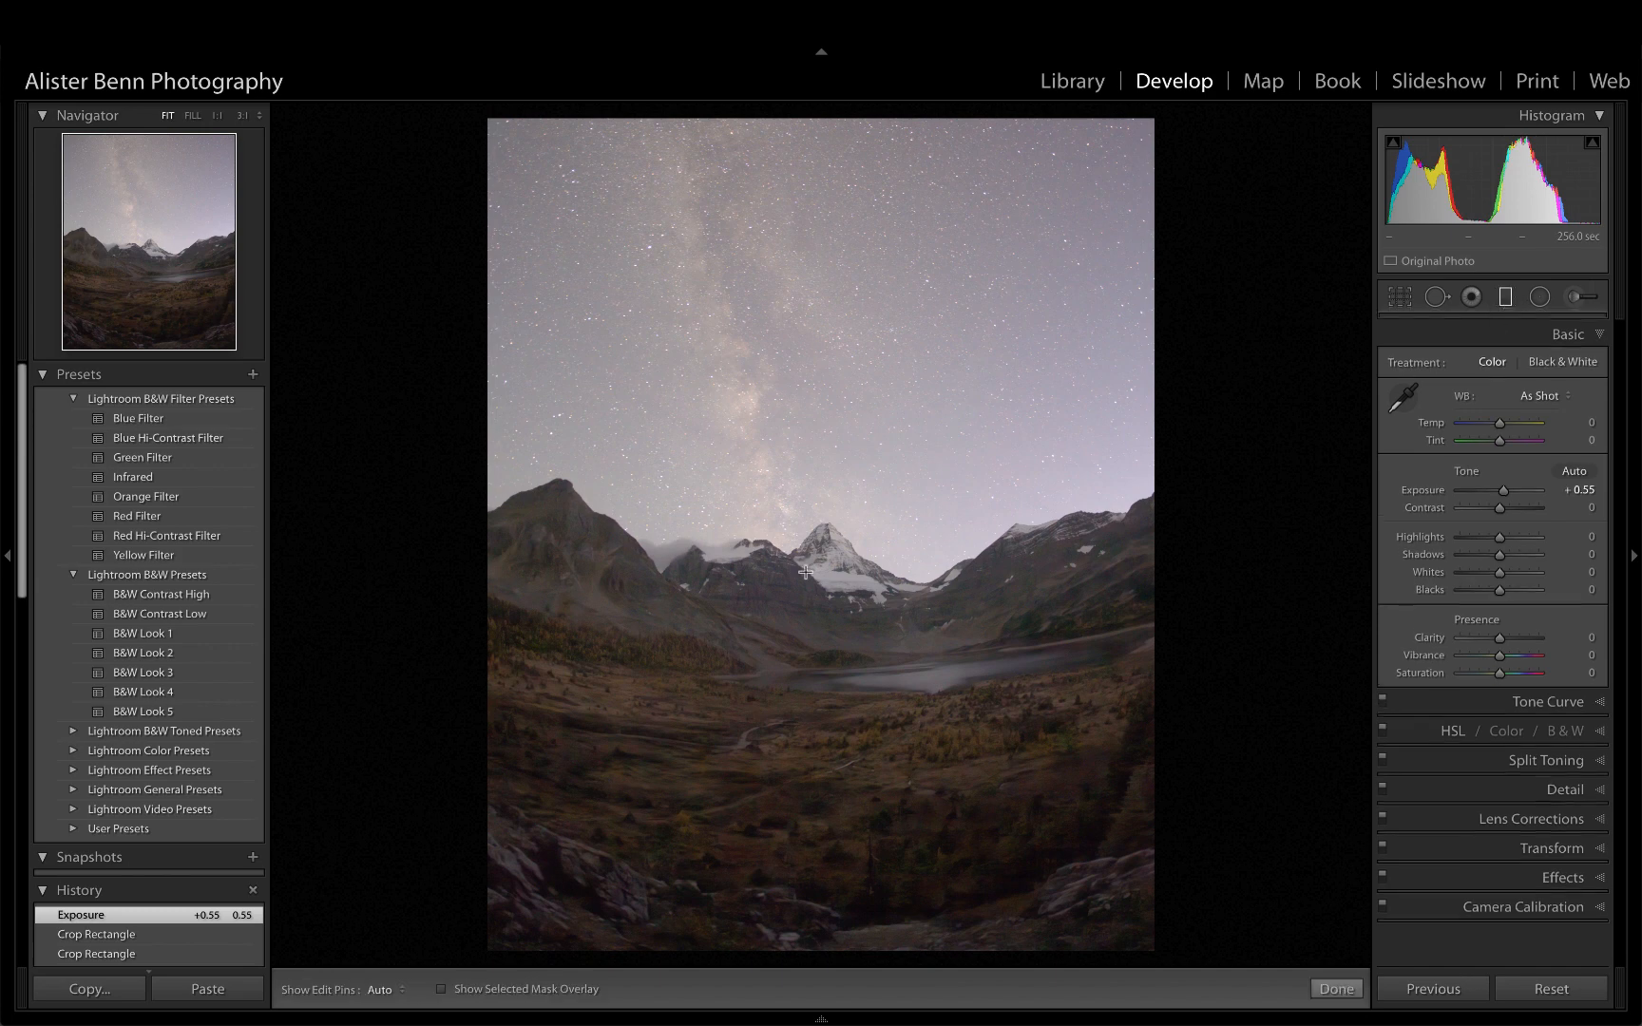
{"action": "left_click_drag", "start_coordinate": [851, 457], "coordinate": [836, 670]}
{"action": "double_click", "coordinate": [1431, 378]}
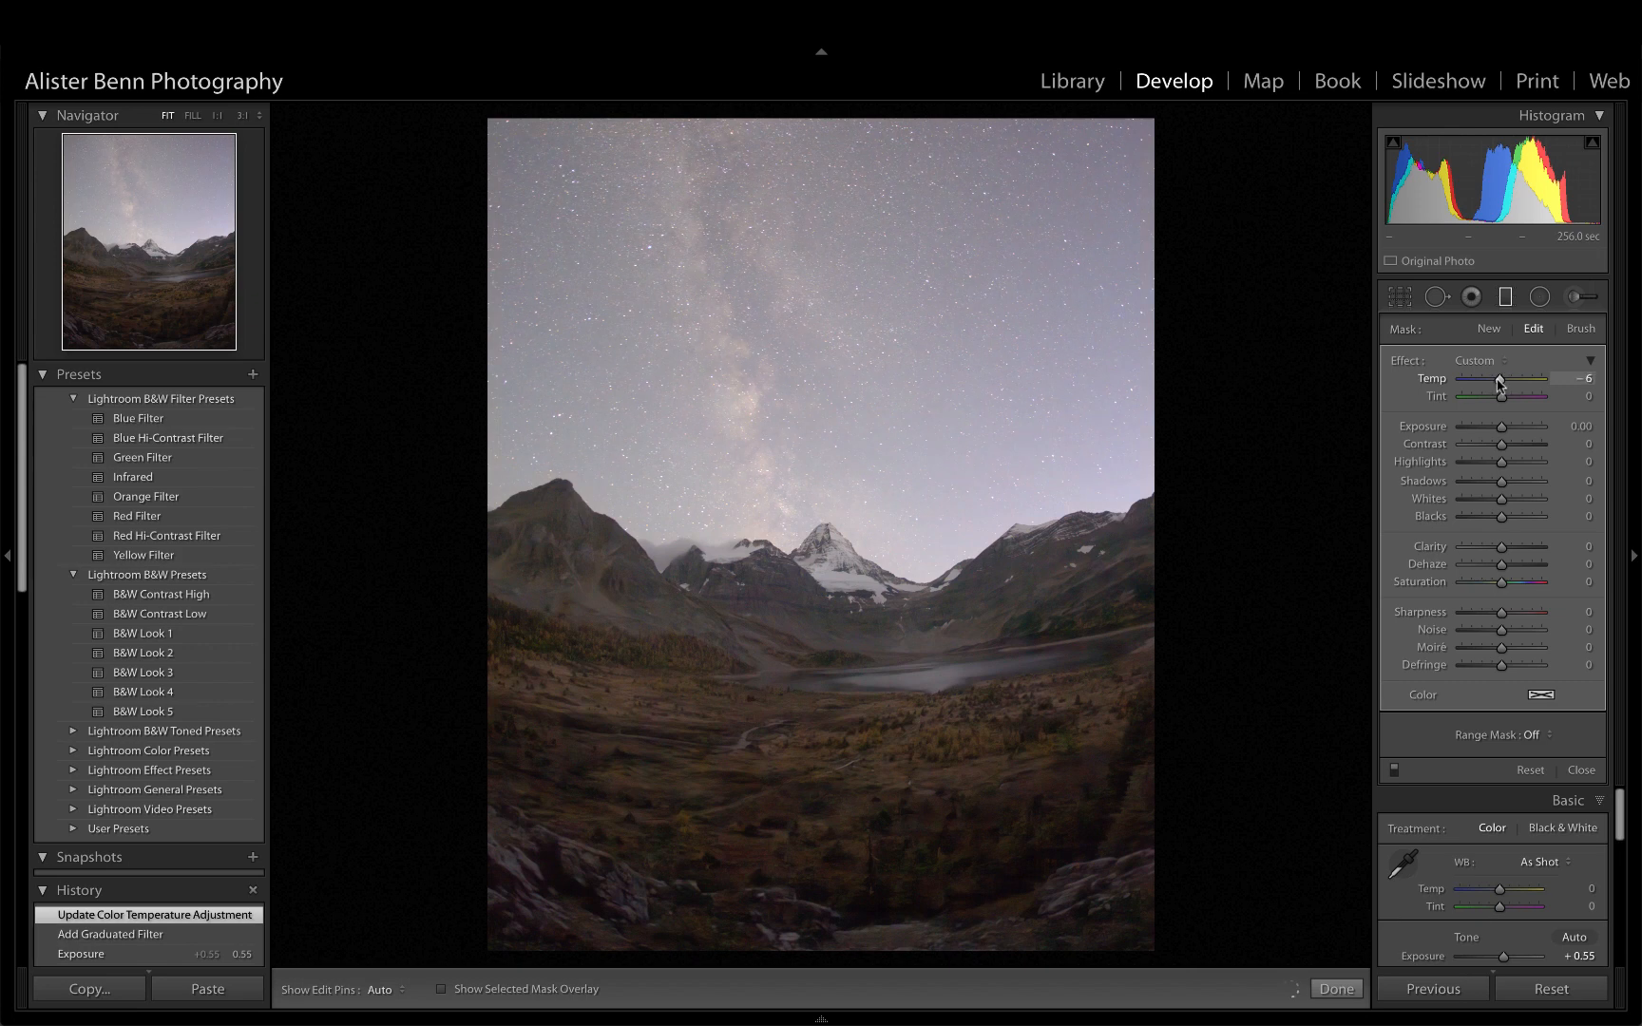
{"action": "left_click_drag", "start_coordinate": [1498, 382], "coordinate": [1491, 430]}
{"action": "left_click_drag", "start_coordinate": [836, 665], "coordinate": [839, 712]}
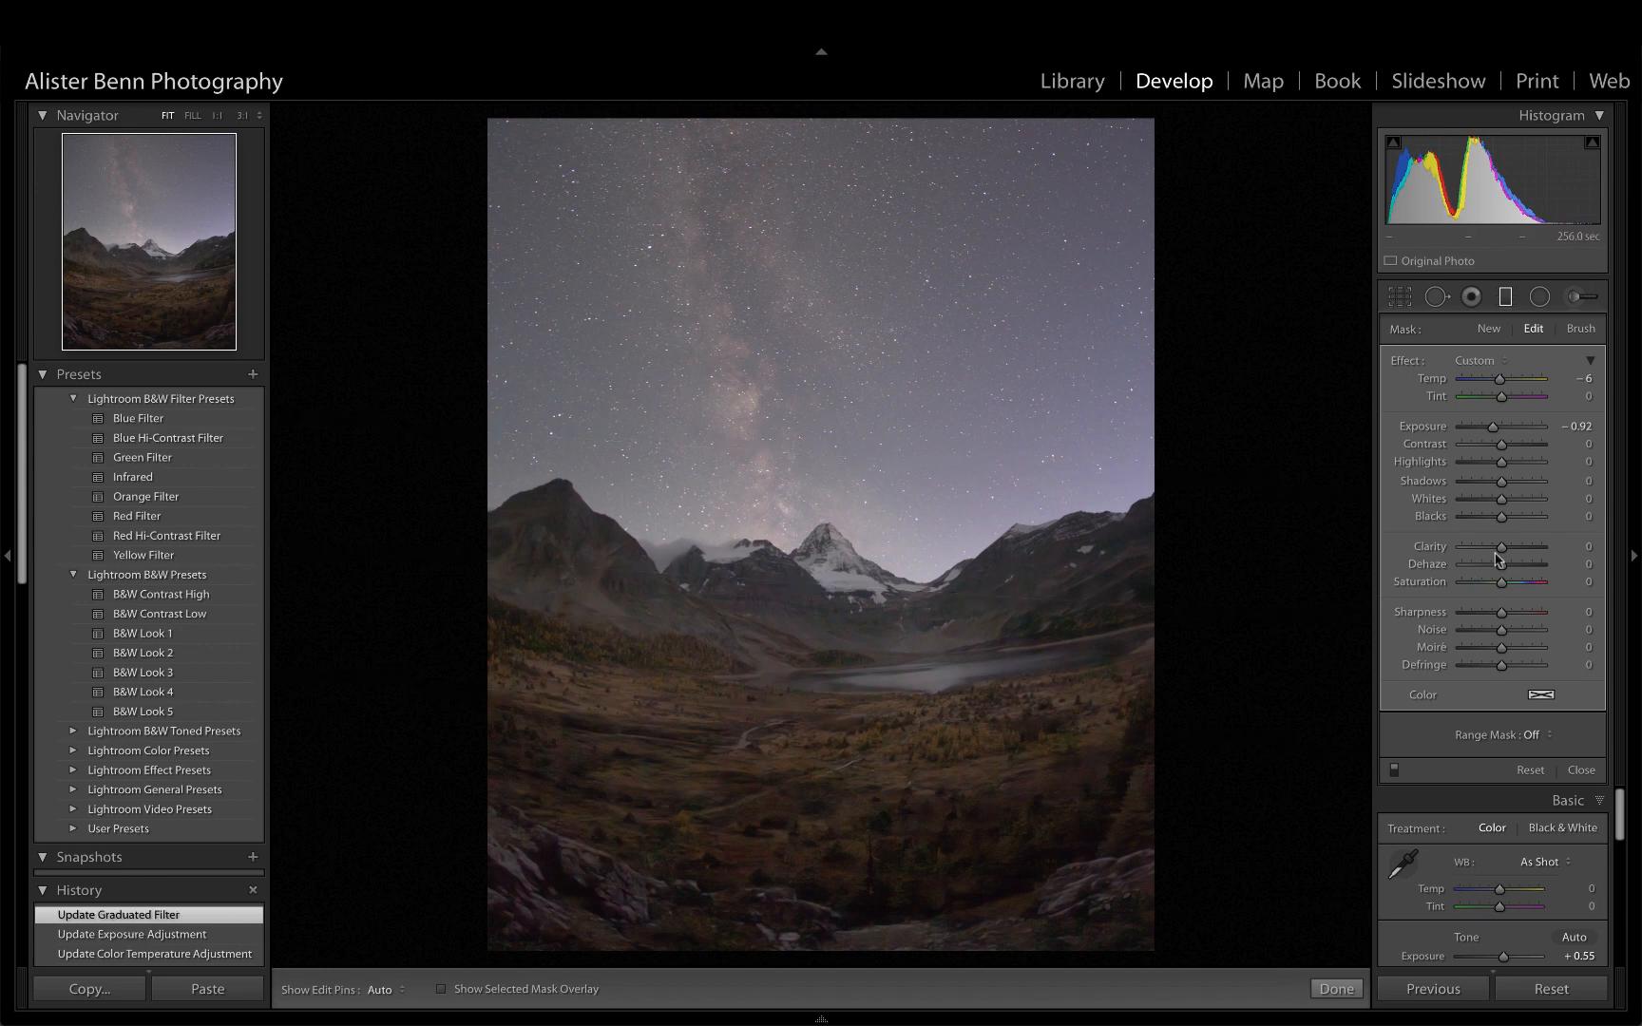
{"action": "left_click_drag", "start_coordinate": [1503, 553], "coordinate": [1516, 553]}
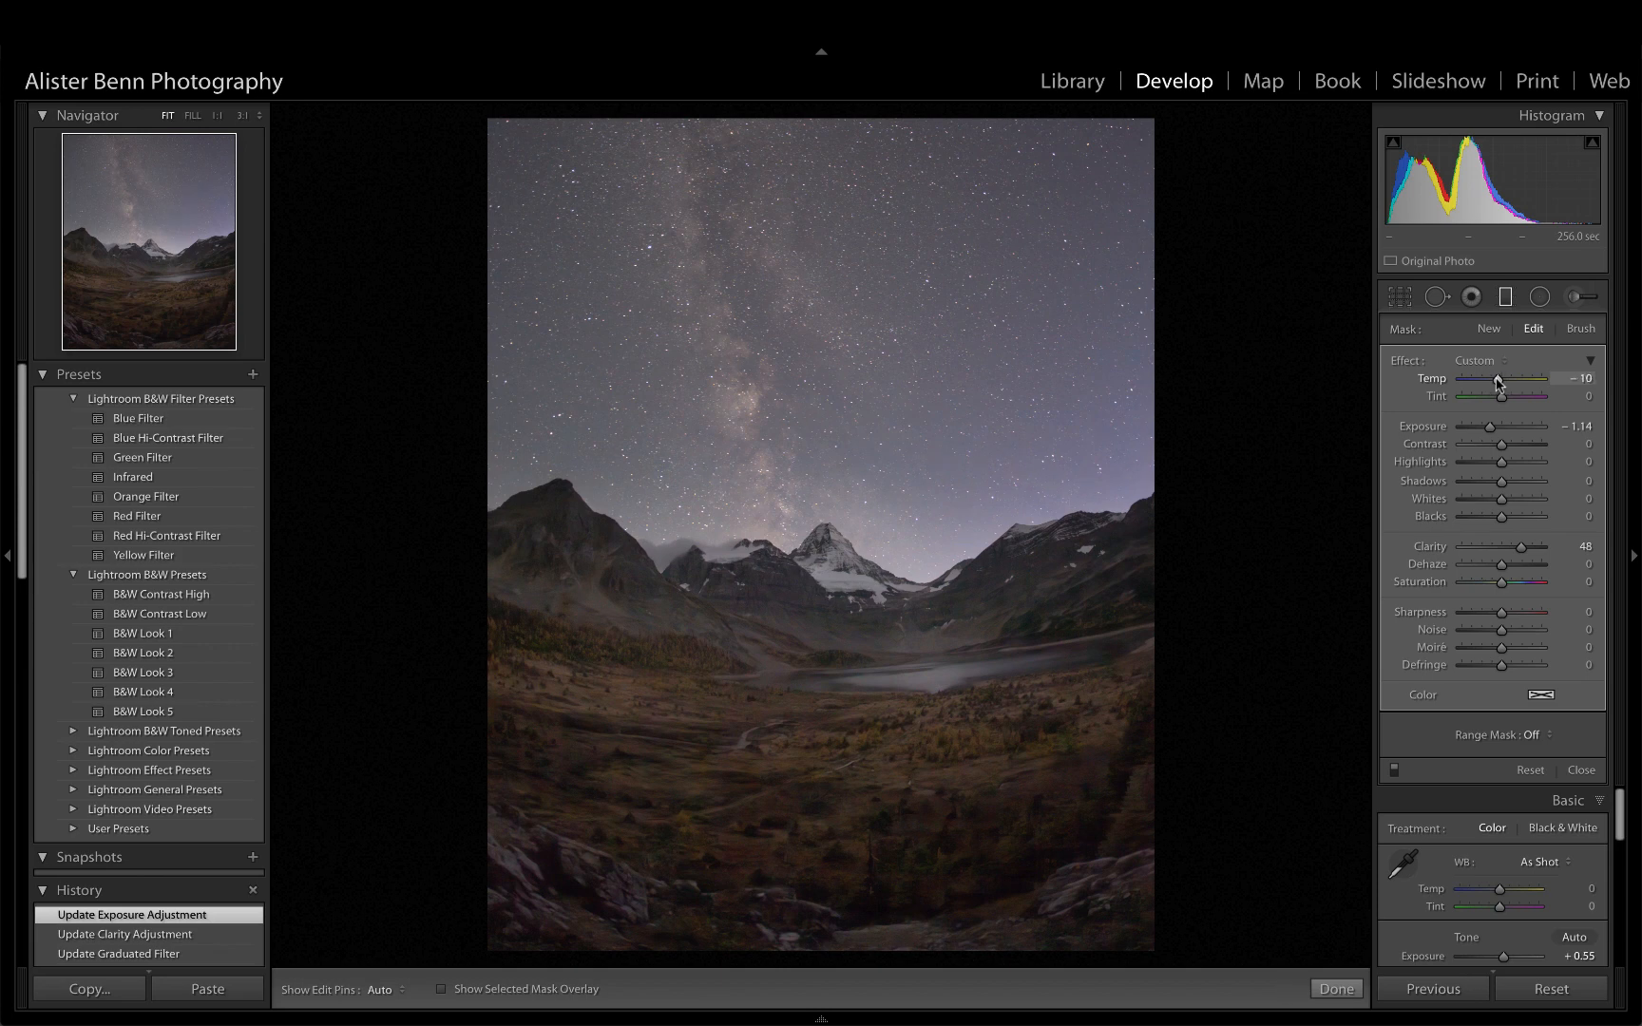
{"action": "left_click_drag", "start_coordinate": [1497, 381], "coordinate": [1526, 379]}
Draw a second graduated filter upward over the foreground, reset its effects, and set Clarity to 17 and Whites to 44.
{"action": "left_click", "coordinate": [868, 671]}
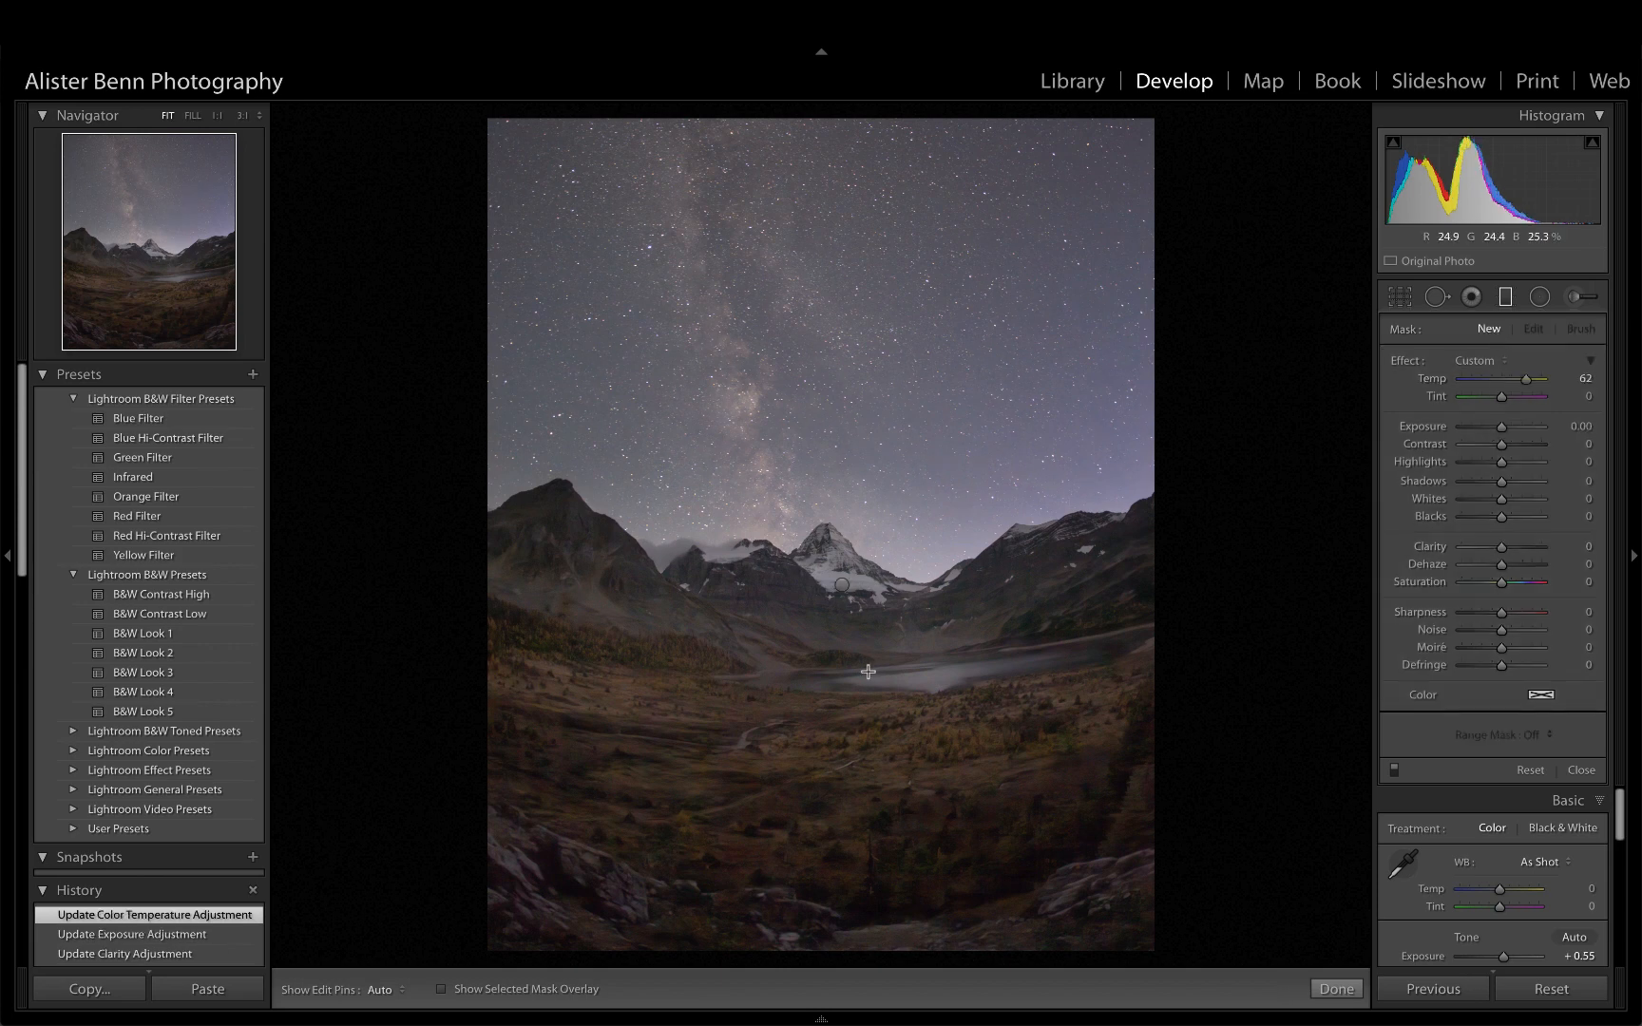
{"action": "left_click_drag", "start_coordinate": [832, 677], "coordinate": [854, 465]}
{"action": "double_click", "coordinate": [1396, 361]}
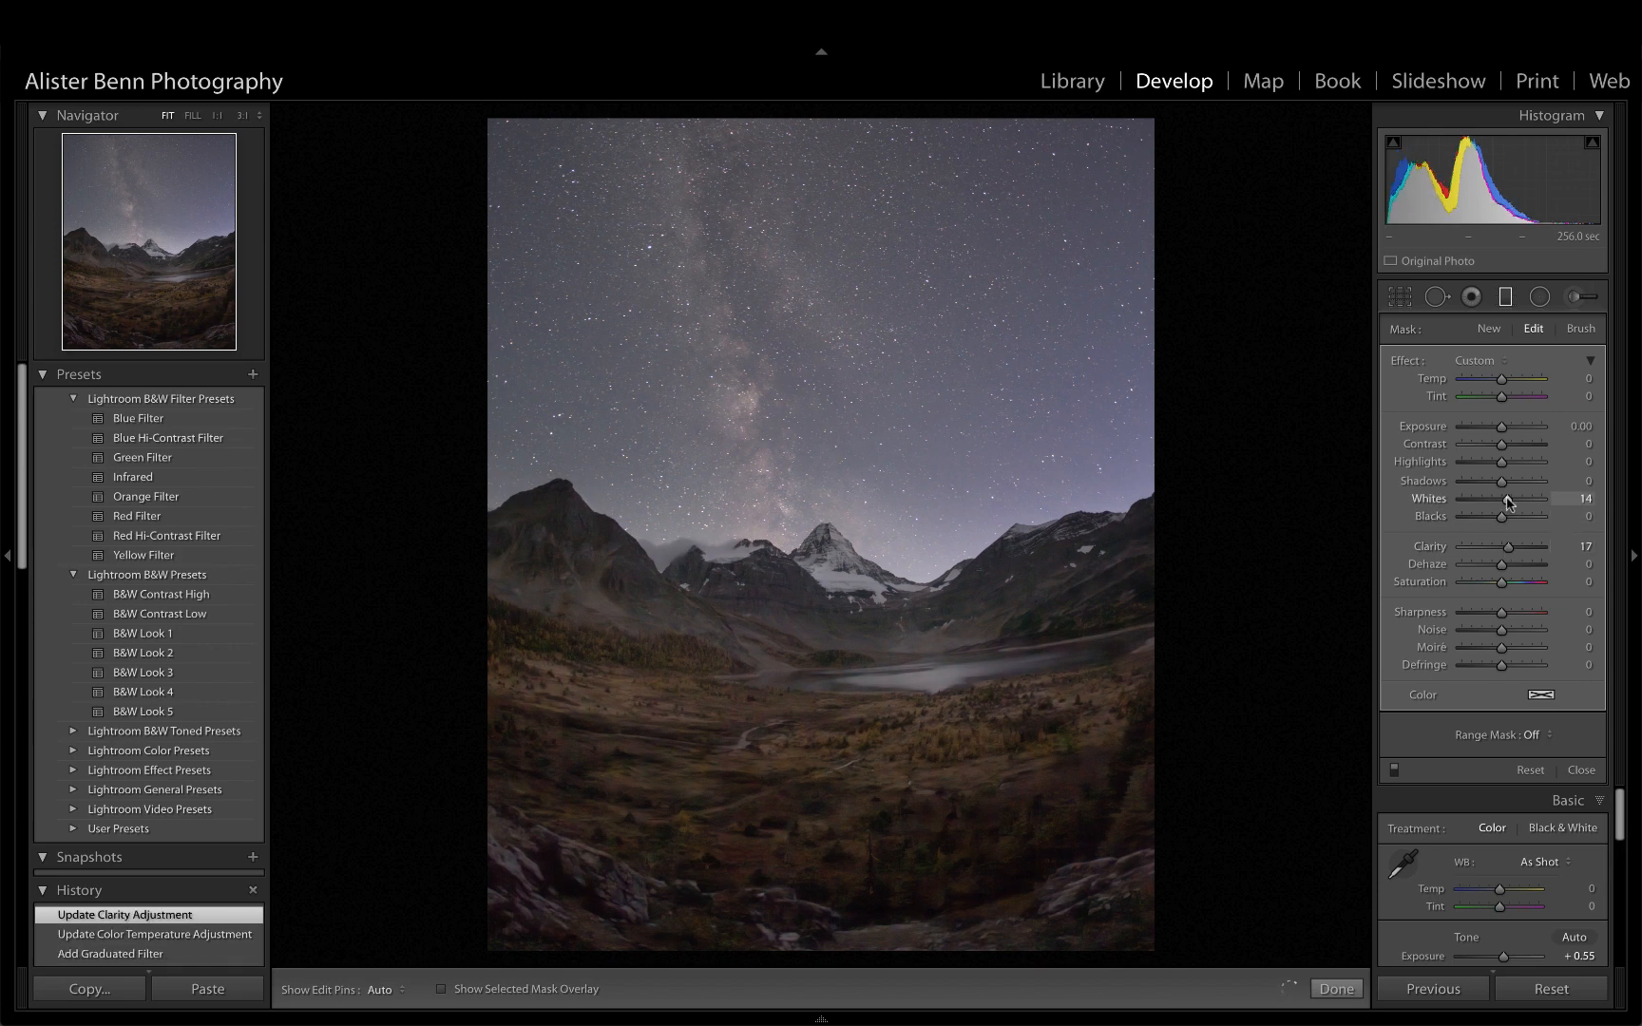
{"action": "left_click_drag", "start_coordinate": [1502, 499], "coordinate": [1519, 505]}
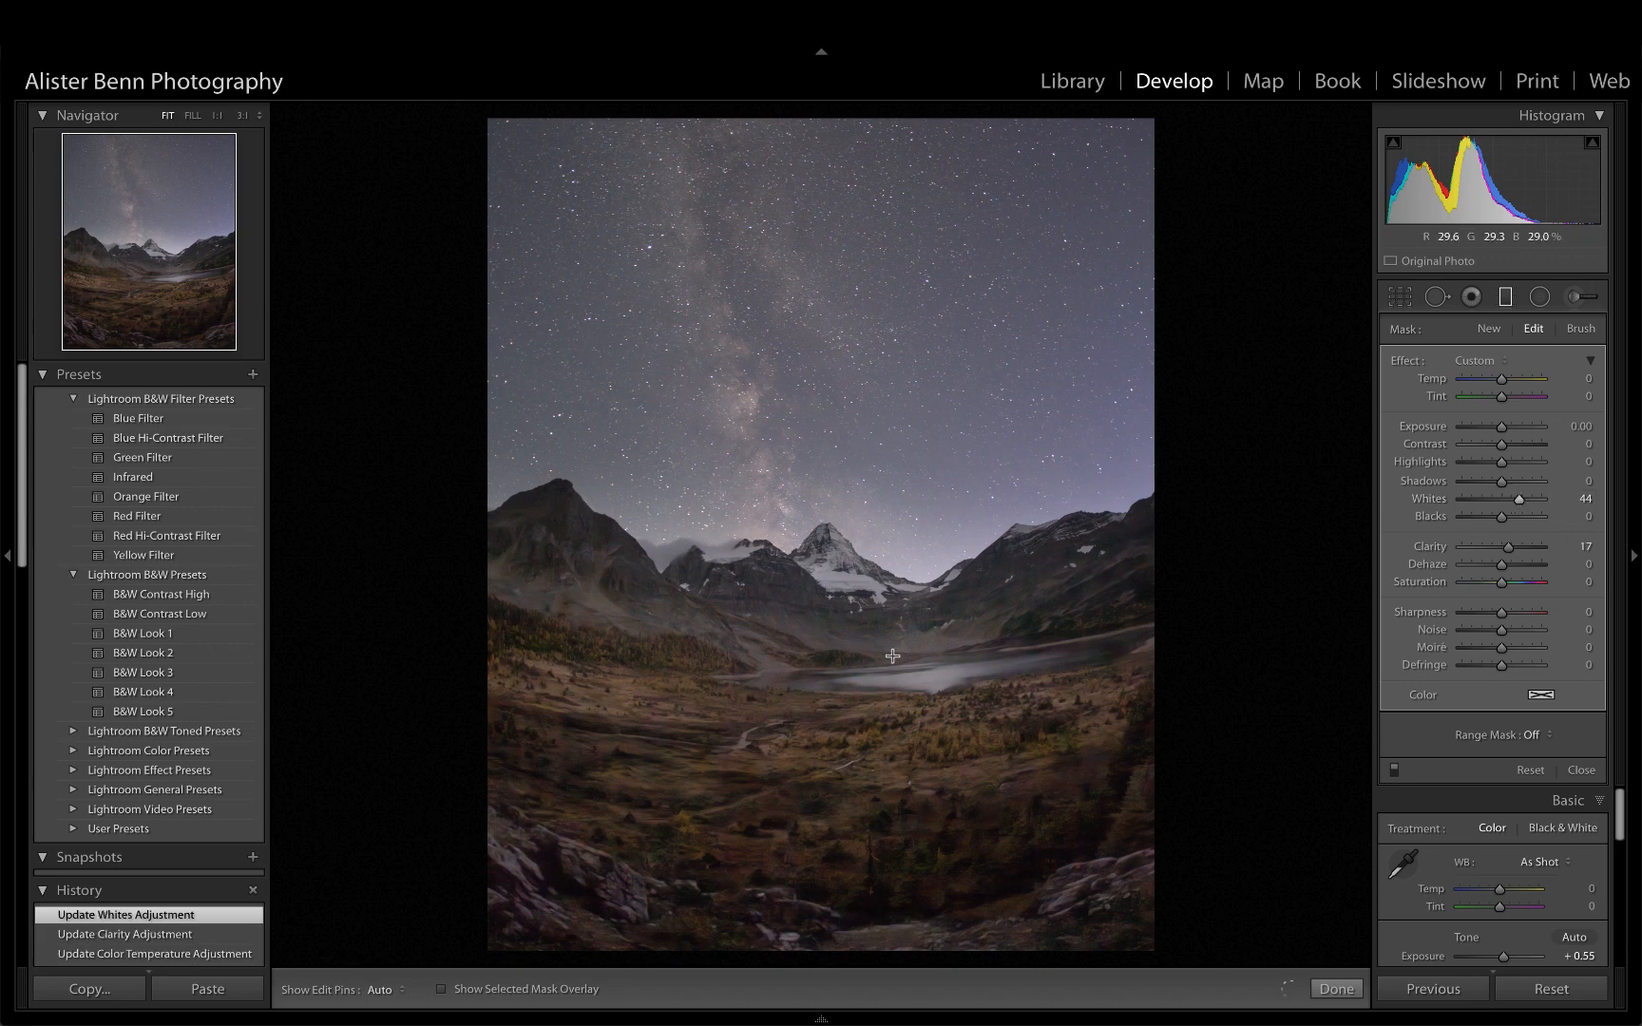
Widen and reposition the foreground filter, and set its Temp to 4, Contrast to 13, Saturation to 5 and Clarity to 32.
{"action": "left_click_drag", "start_coordinate": [869, 475], "coordinate": [876, 429]}
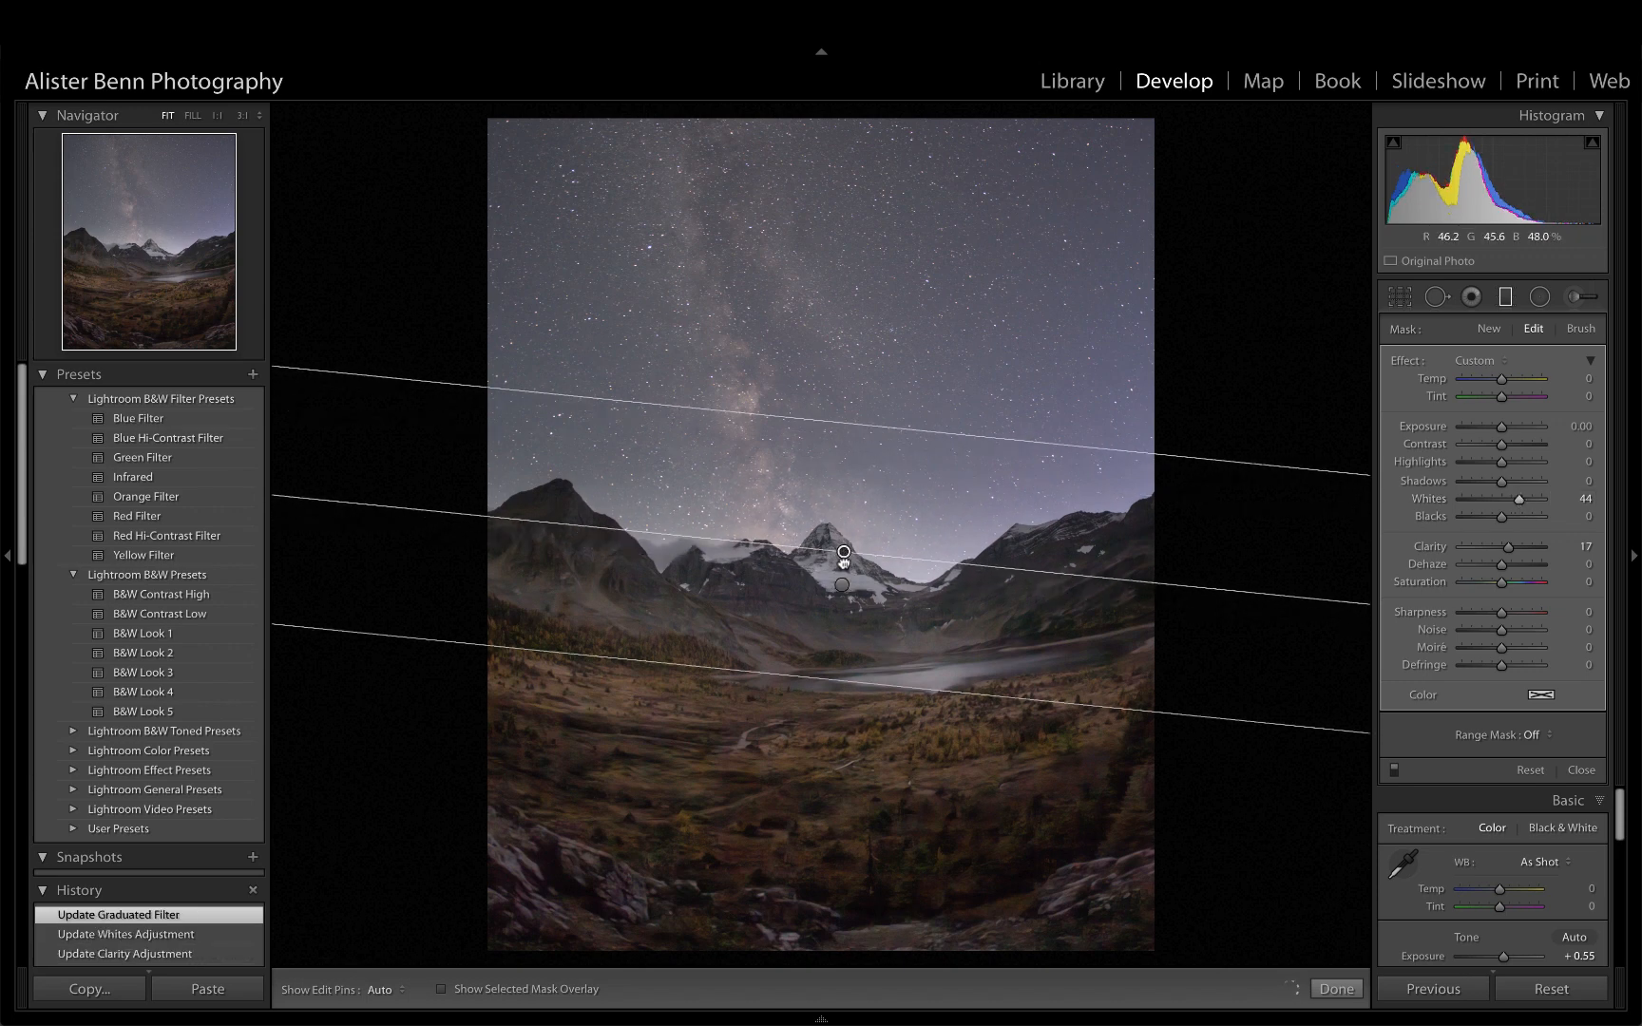
{"action": "left_click_drag", "start_coordinate": [844, 553], "coordinate": [842, 582]}
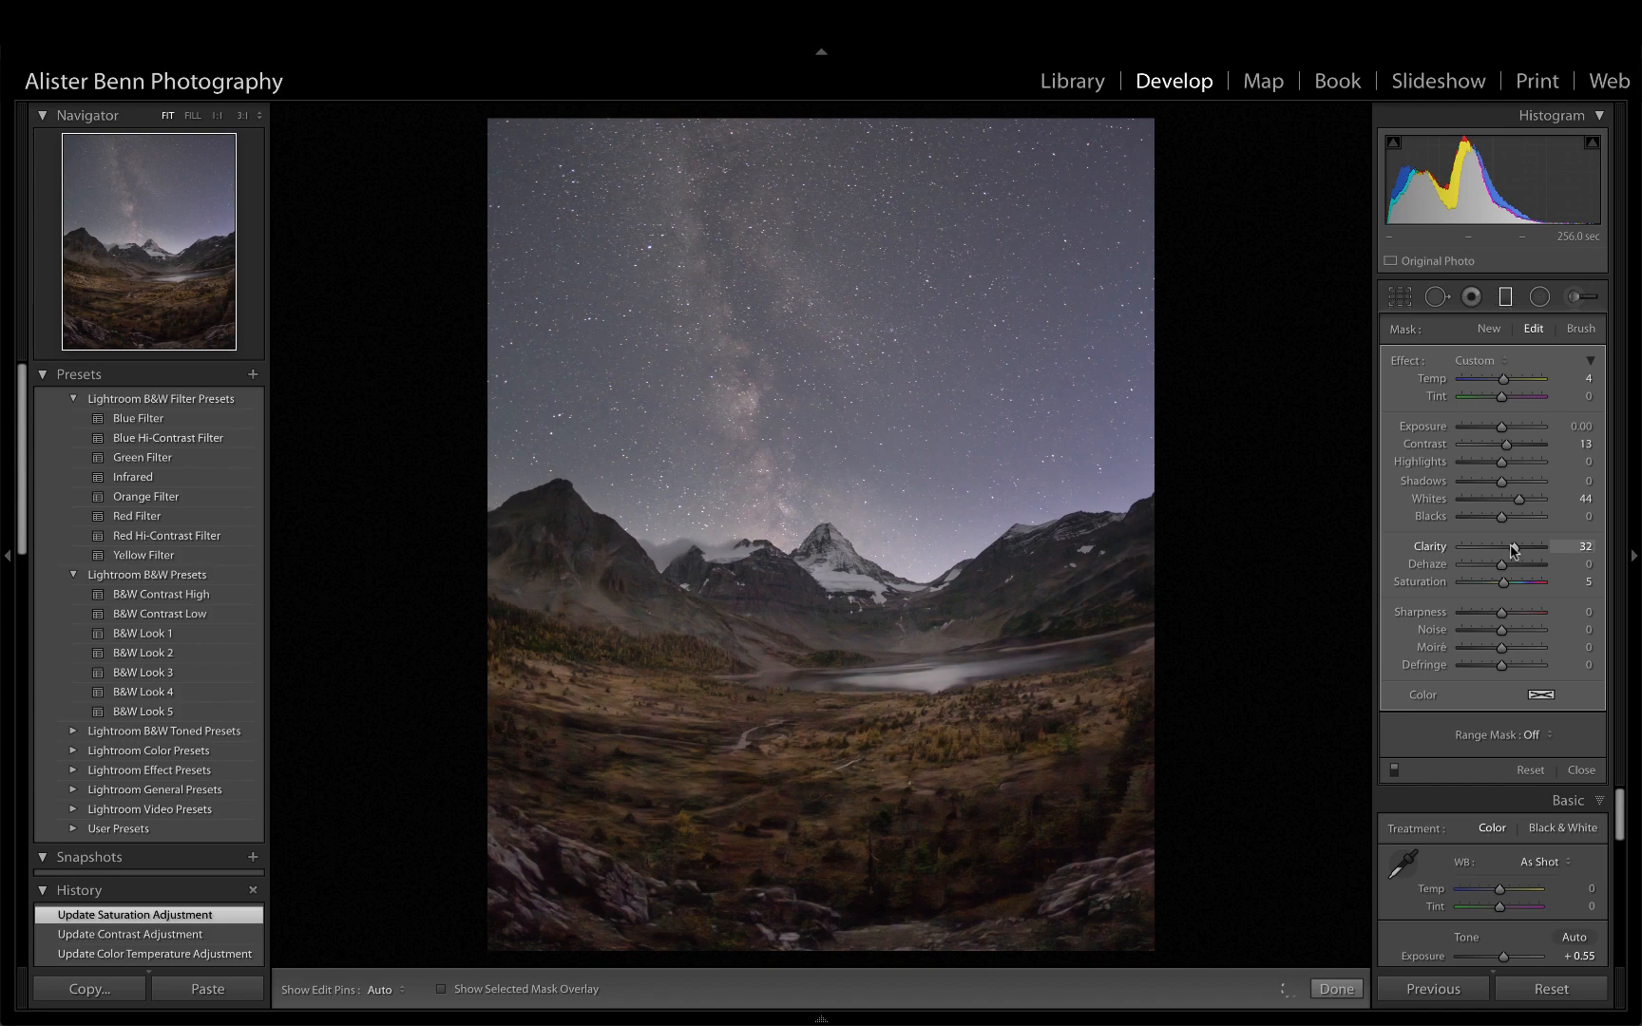
{"action": "left_click", "coordinate": [1506, 298]}
Draw a large radial filter centred just above the snowy peak, reset its effects, and set its Exposure to −0.36.
{"action": "left_click", "coordinate": [1539, 296]}
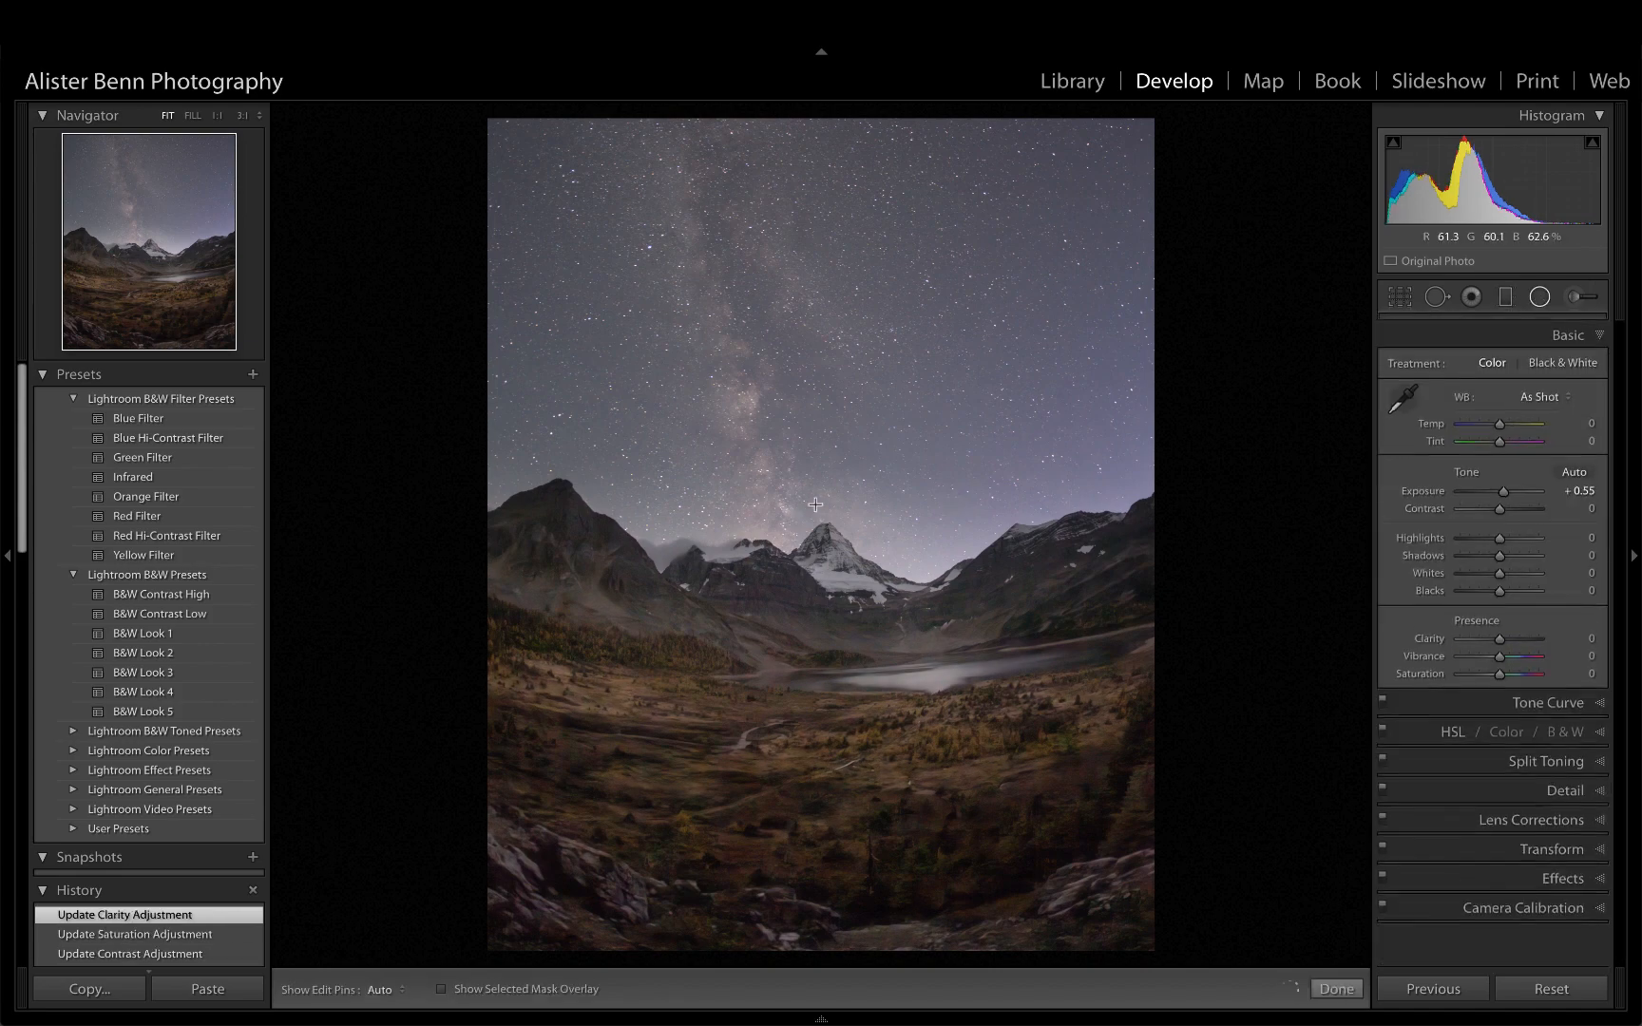
{"action": "left_click_drag", "start_coordinate": [822, 502], "coordinate": [1141, 1004]}
{"action": "double_click", "coordinate": [1402, 360]}
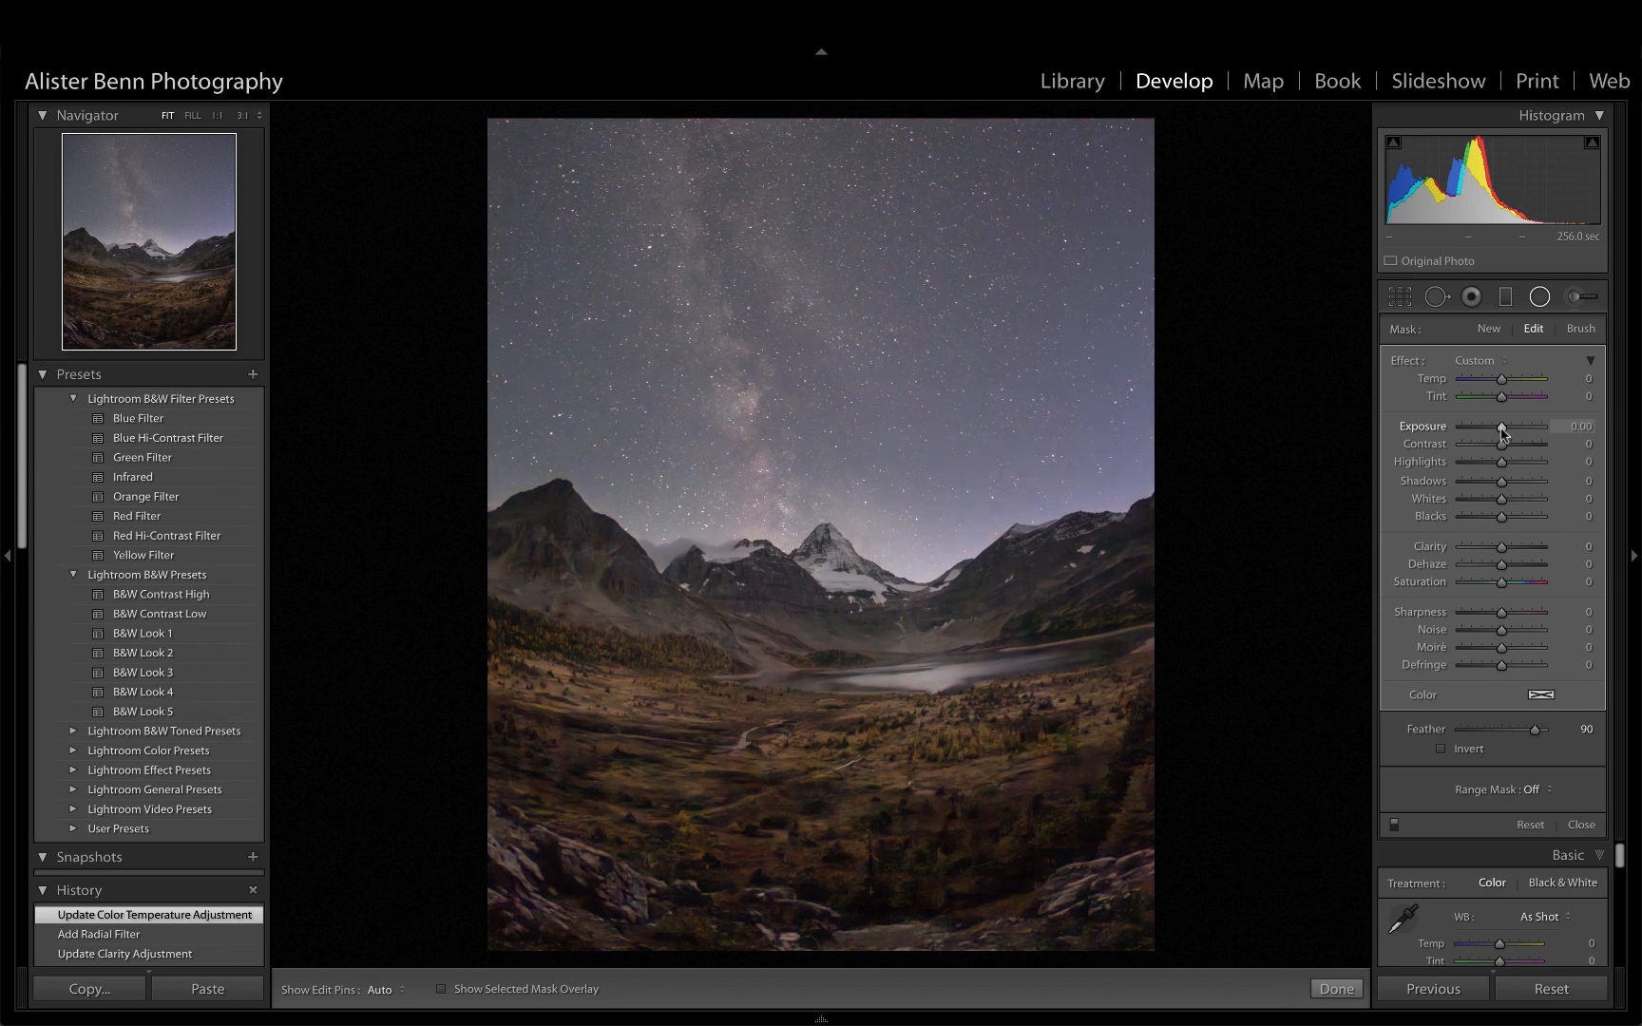
{"action": "left_click_drag", "start_coordinate": [1502, 430], "coordinate": [1498, 430]}
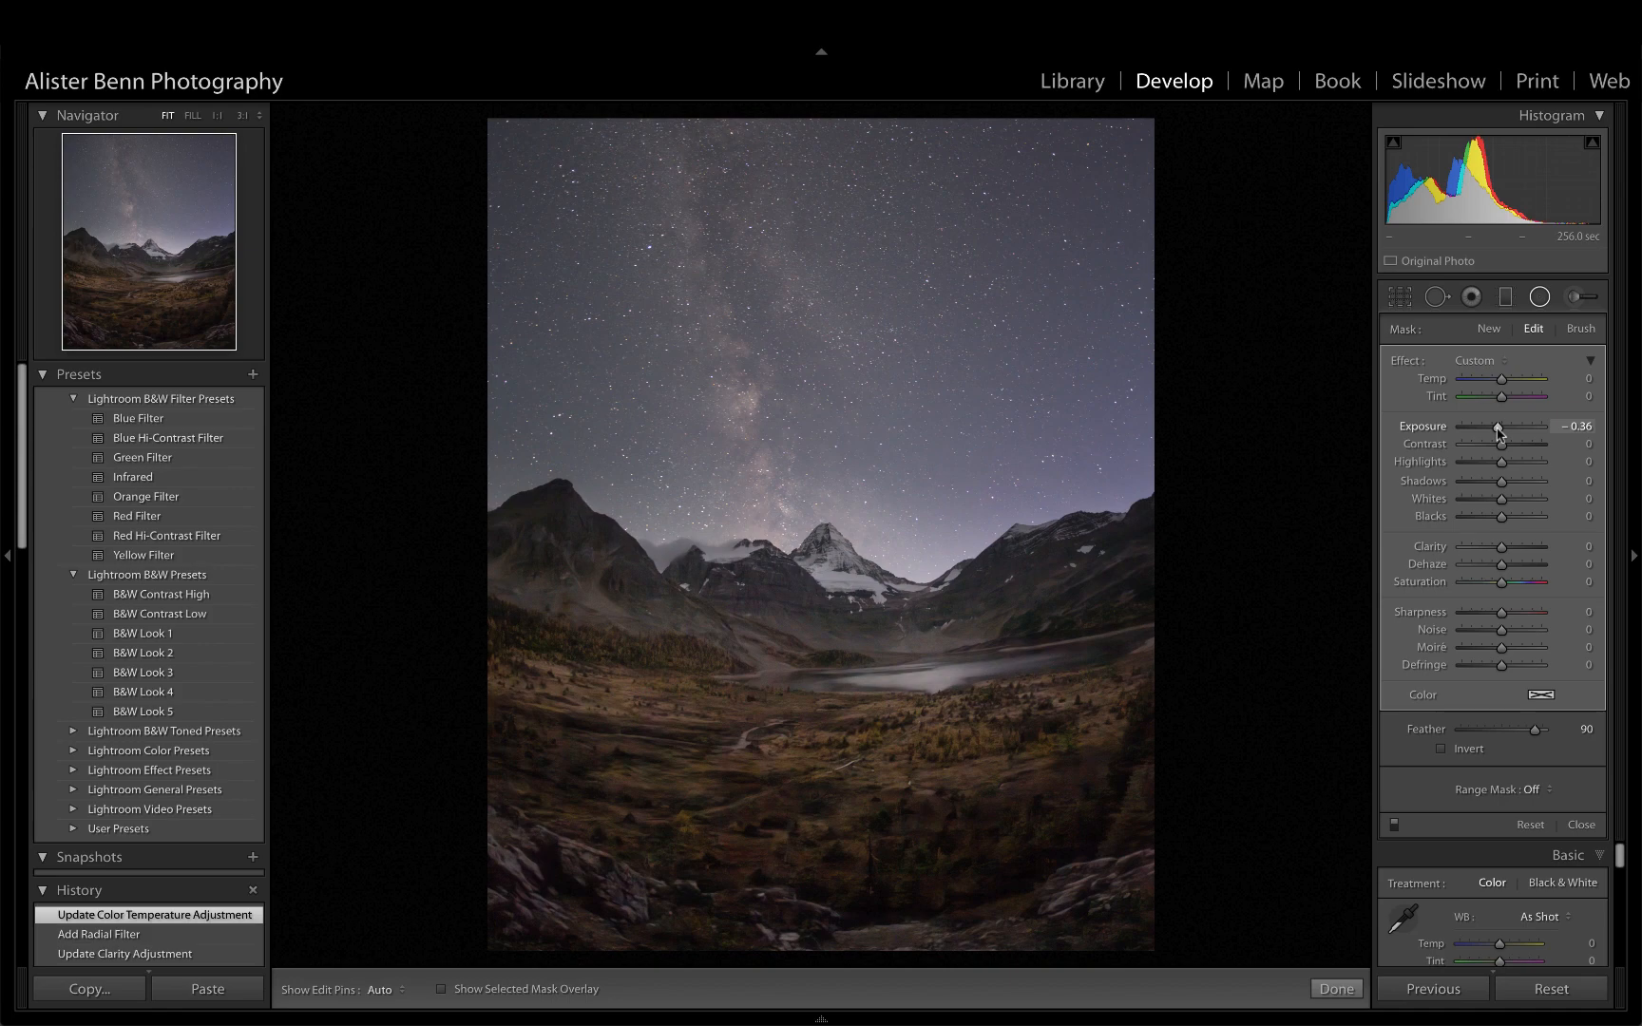
{"action": "left_click", "coordinate": [1539, 296]}
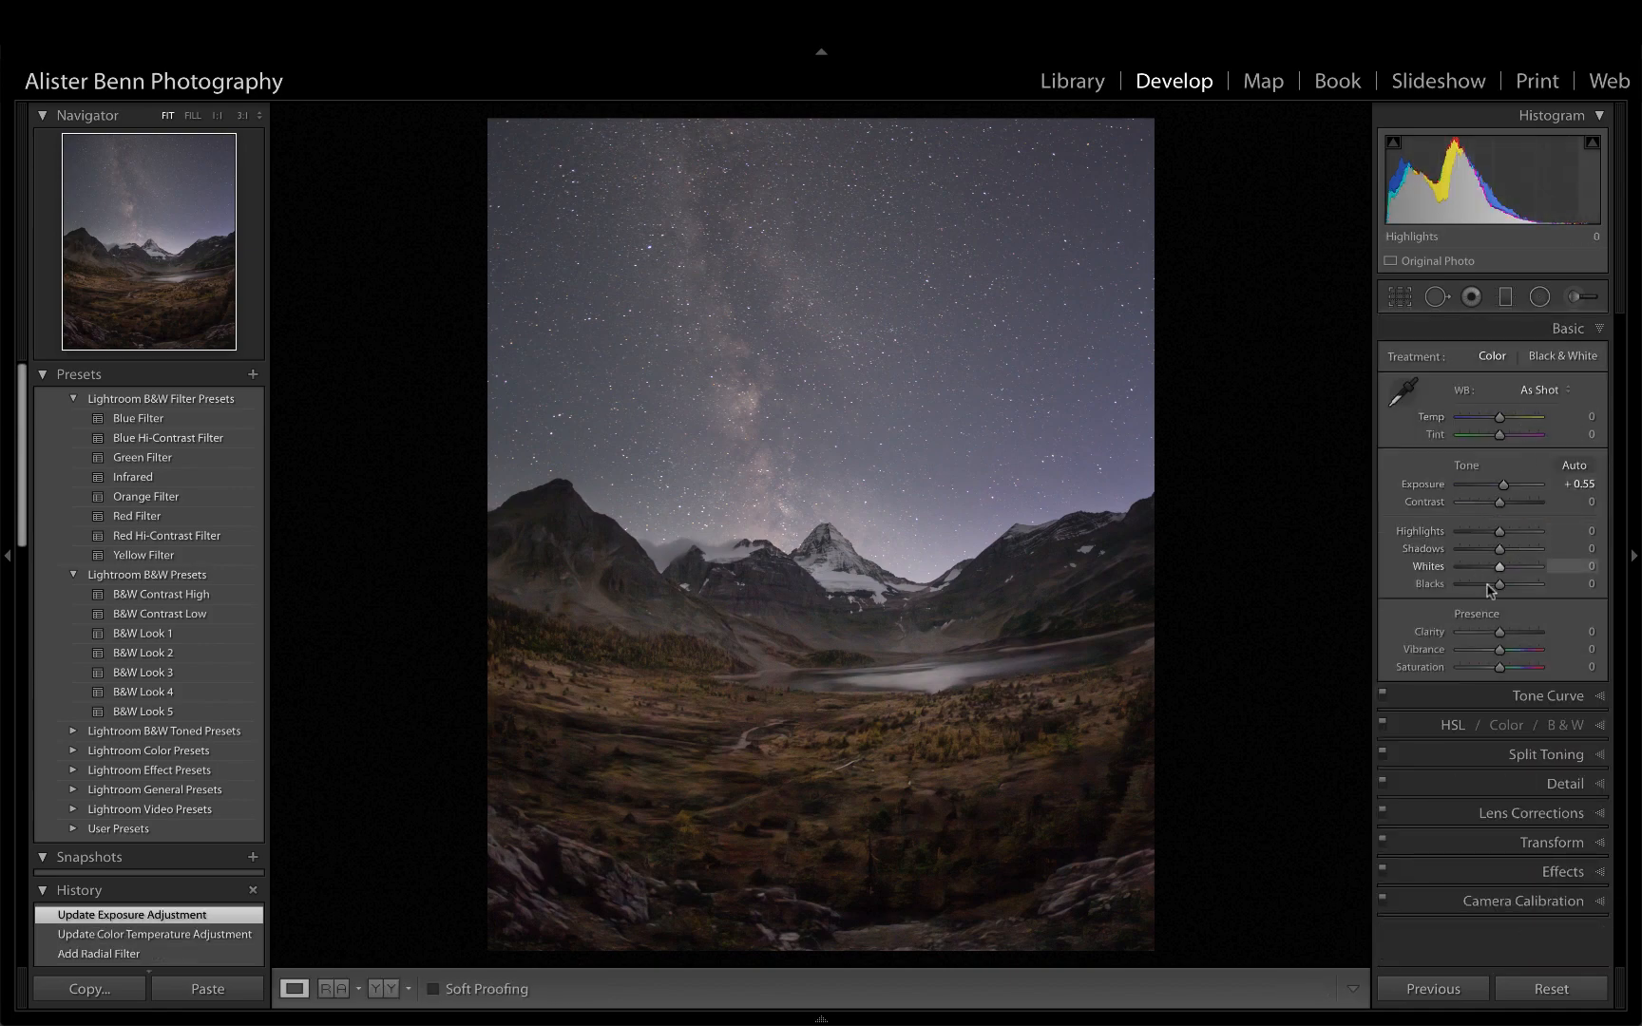
Set the photo's overall Whites to +44 and Exposure to +0.40.
{"action": "left_click_drag", "start_coordinate": [1500, 570], "coordinate": [1517, 574]}
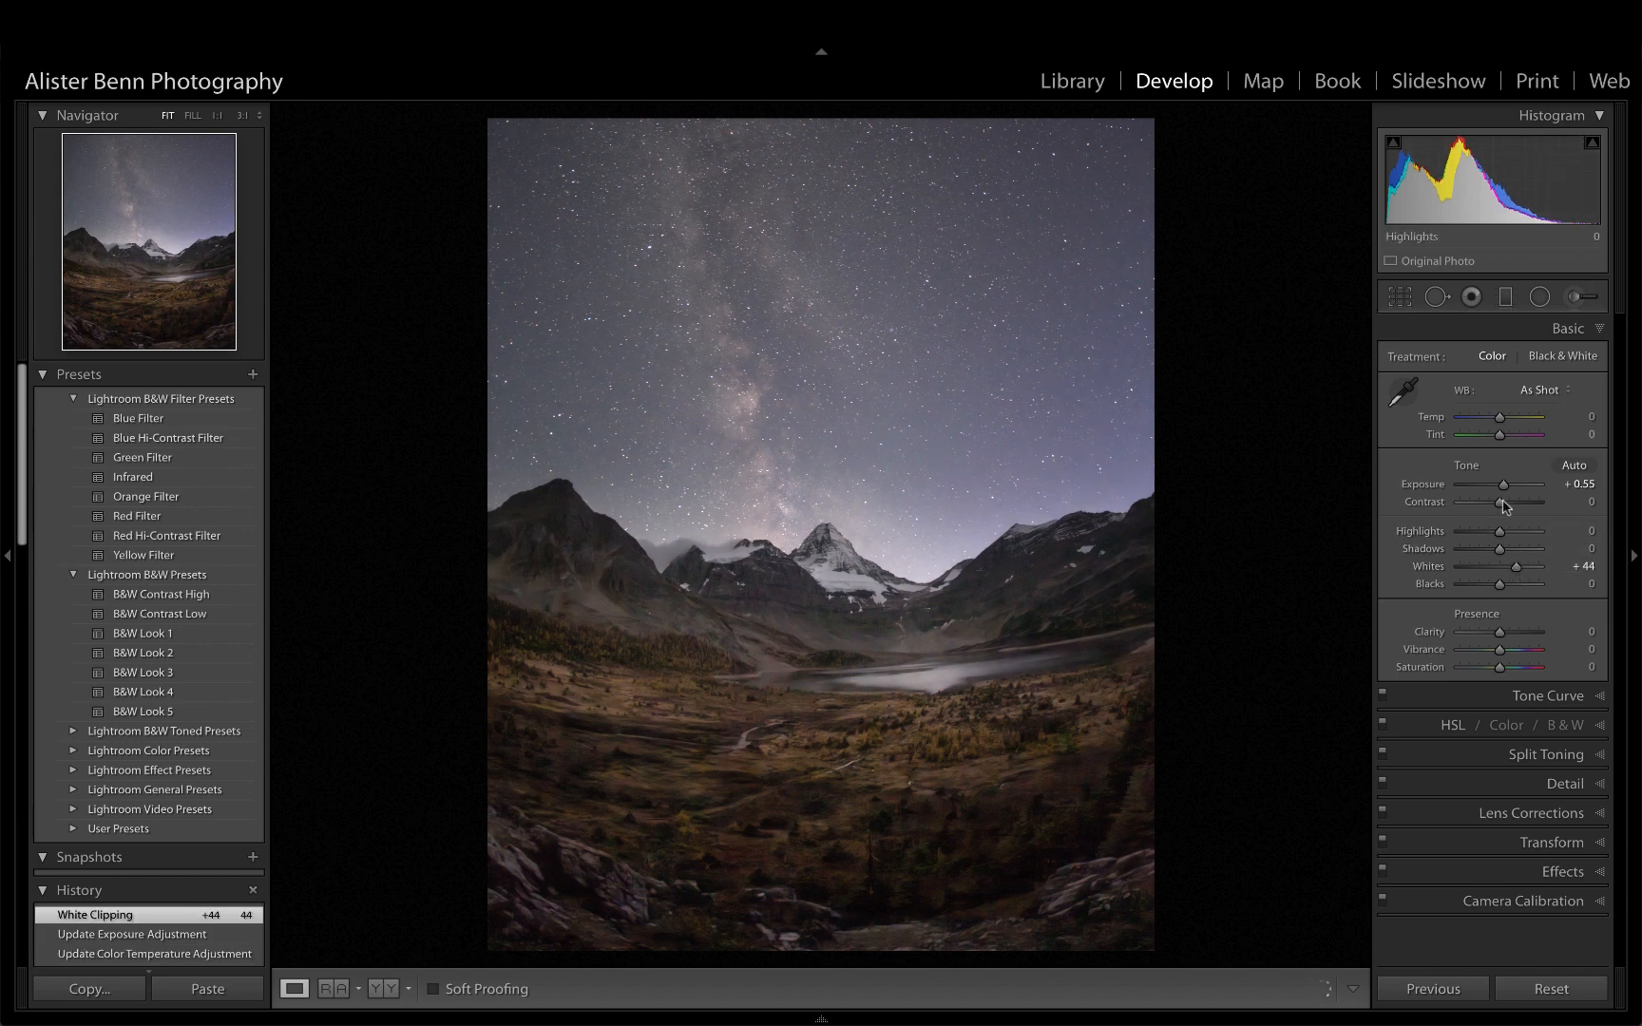
{"action": "left_click_drag", "start_coordinate": [1504, 491], "coordinate": [1502, 490]}
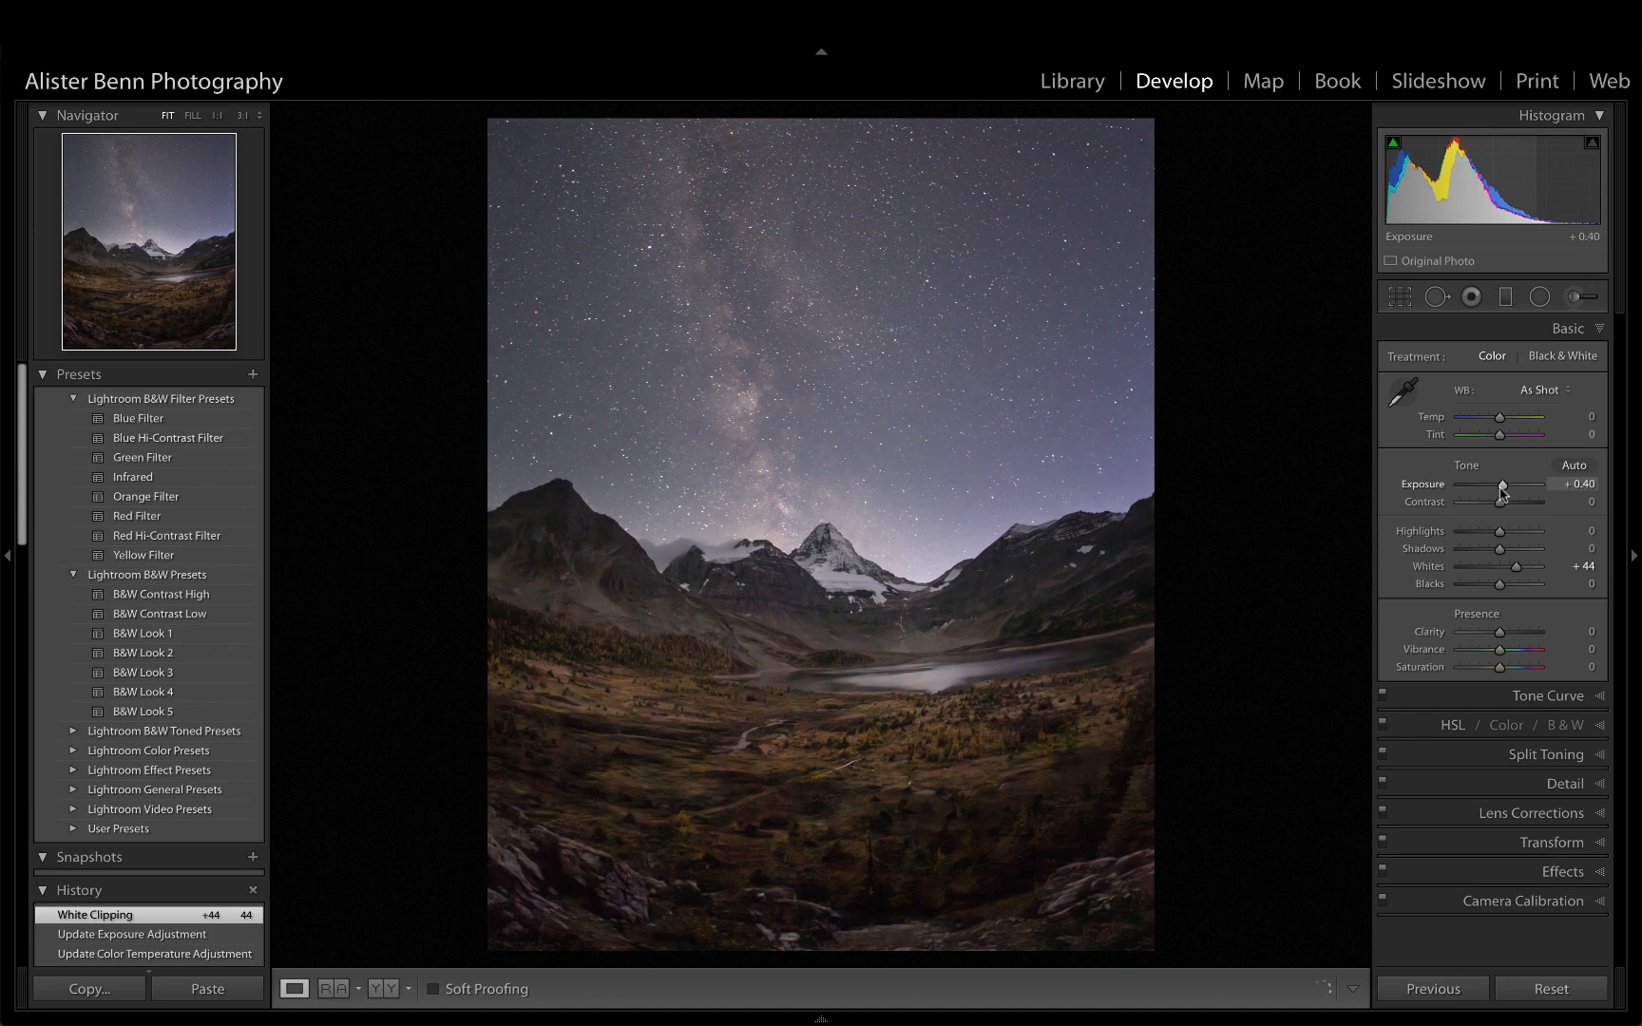
{"action": "left_click_drag", "start_coordinate": [1502, 490], "coordinate": [1502, 490]}
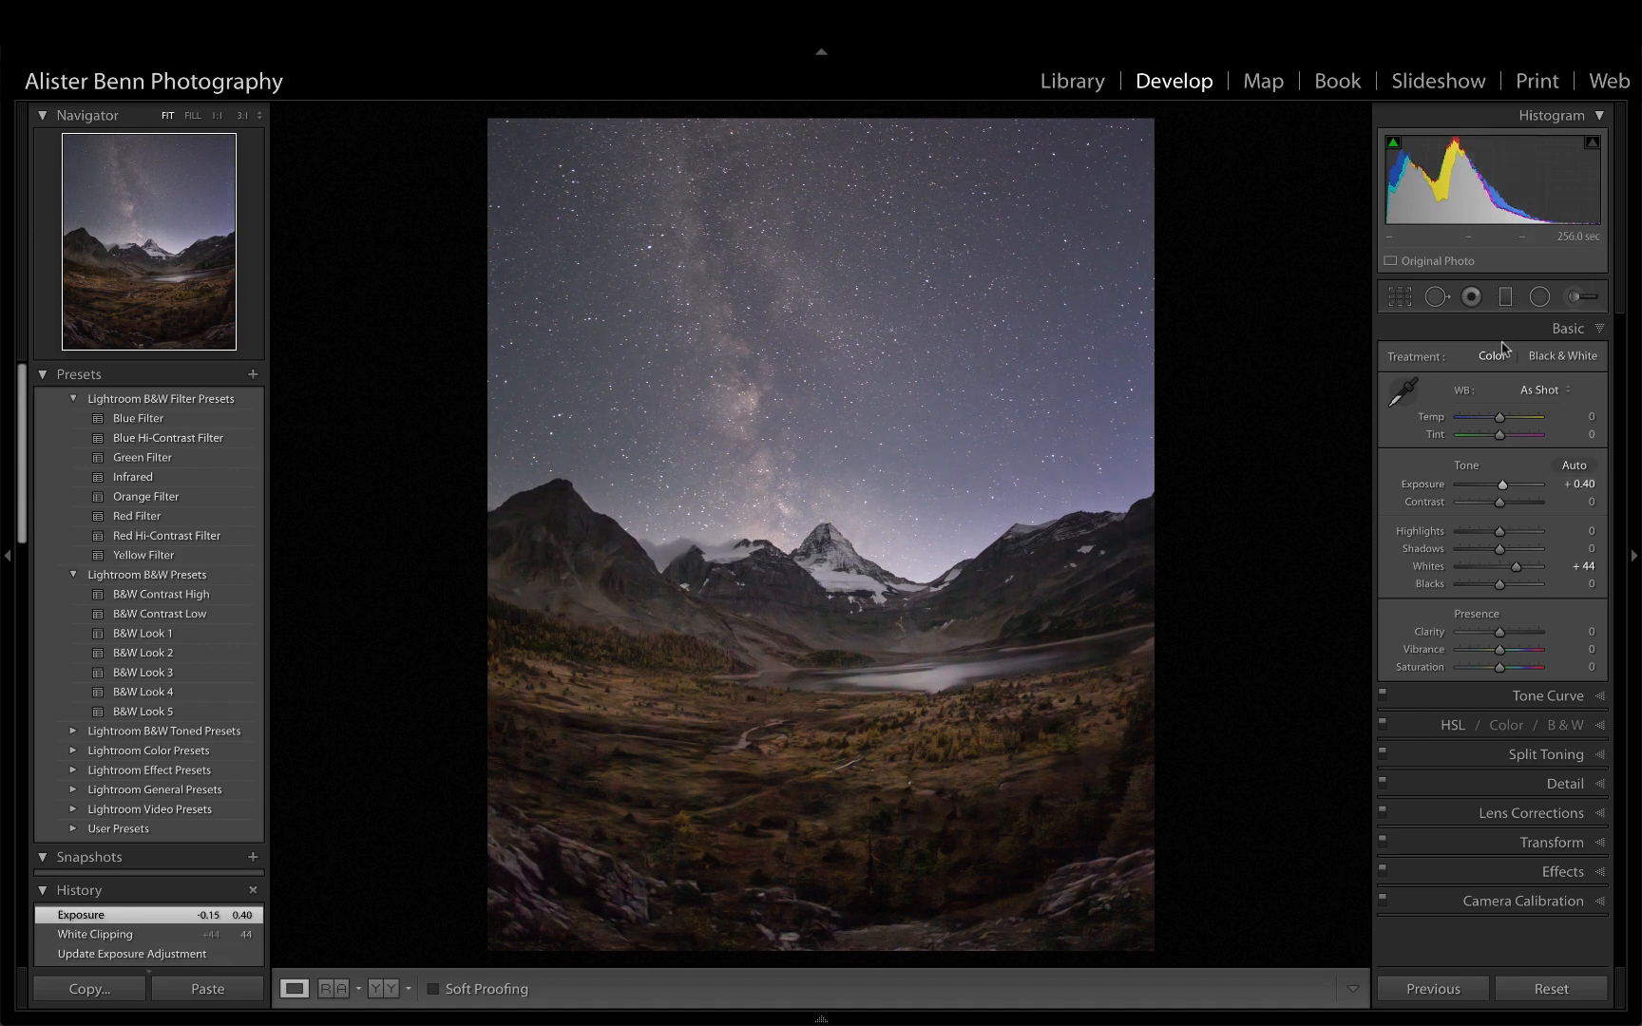
Raise the foreground graduated filter's Whites to 76 and set the photo's overall Exposure to +0.05.
{"action": "left_click", "coordinate": [1505, 296]}
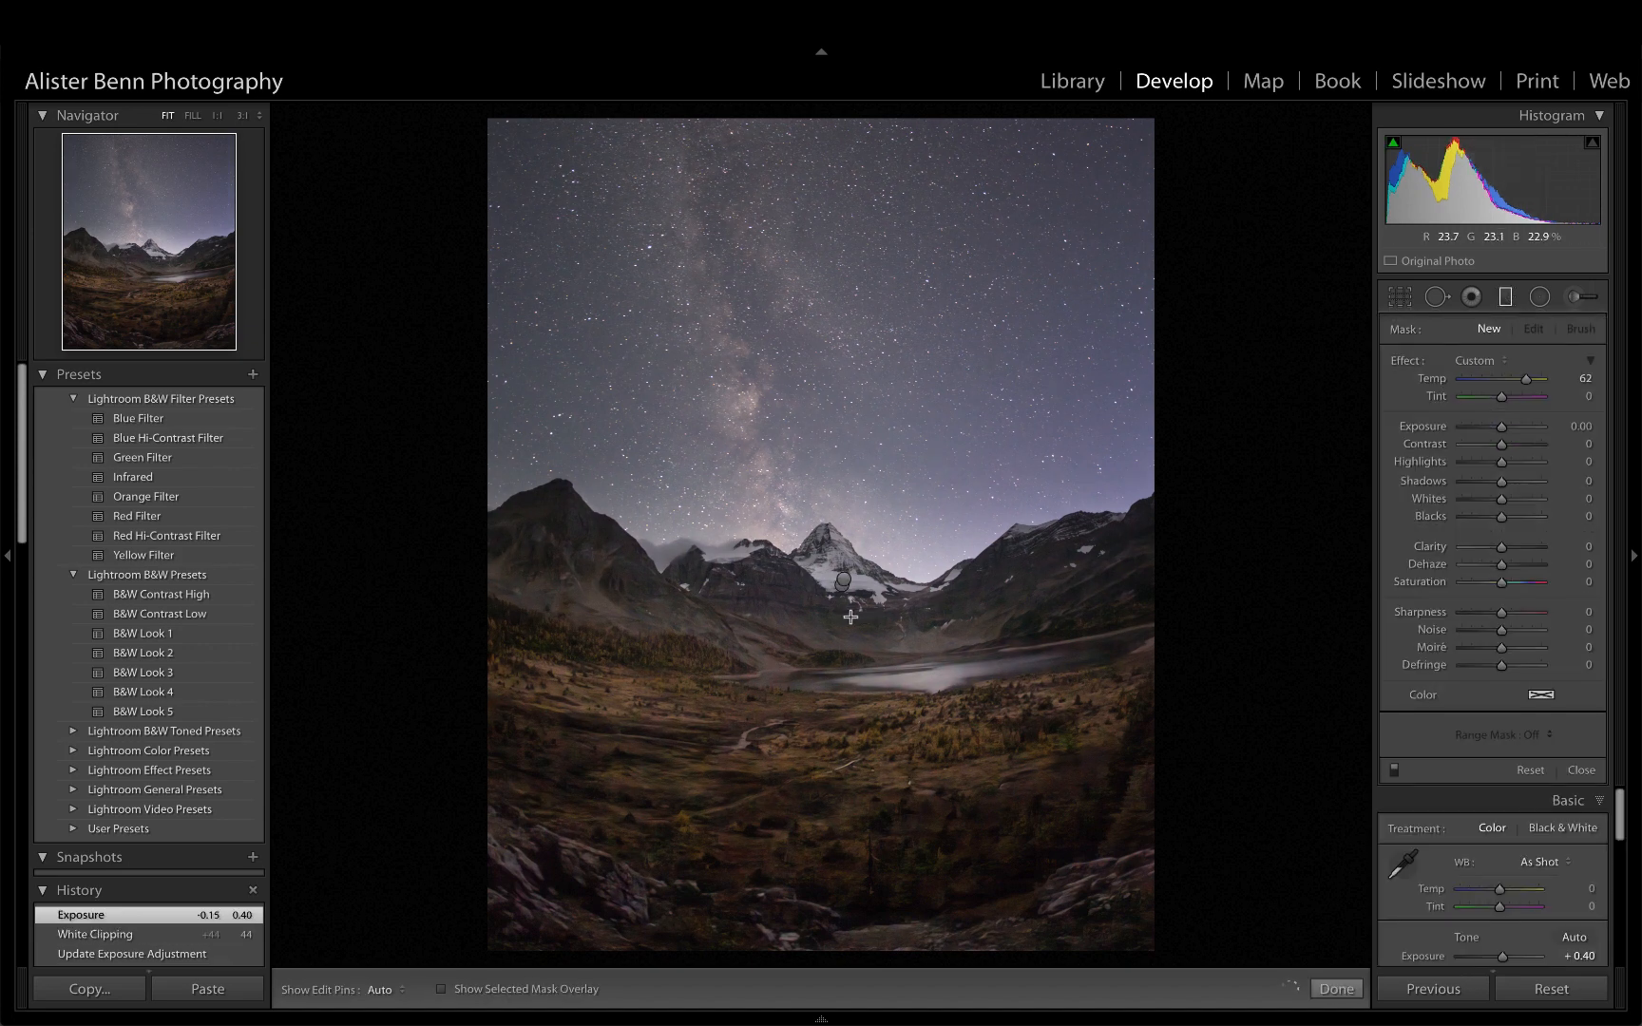
{"action": "left_click", "coordinate": [842, 582]}
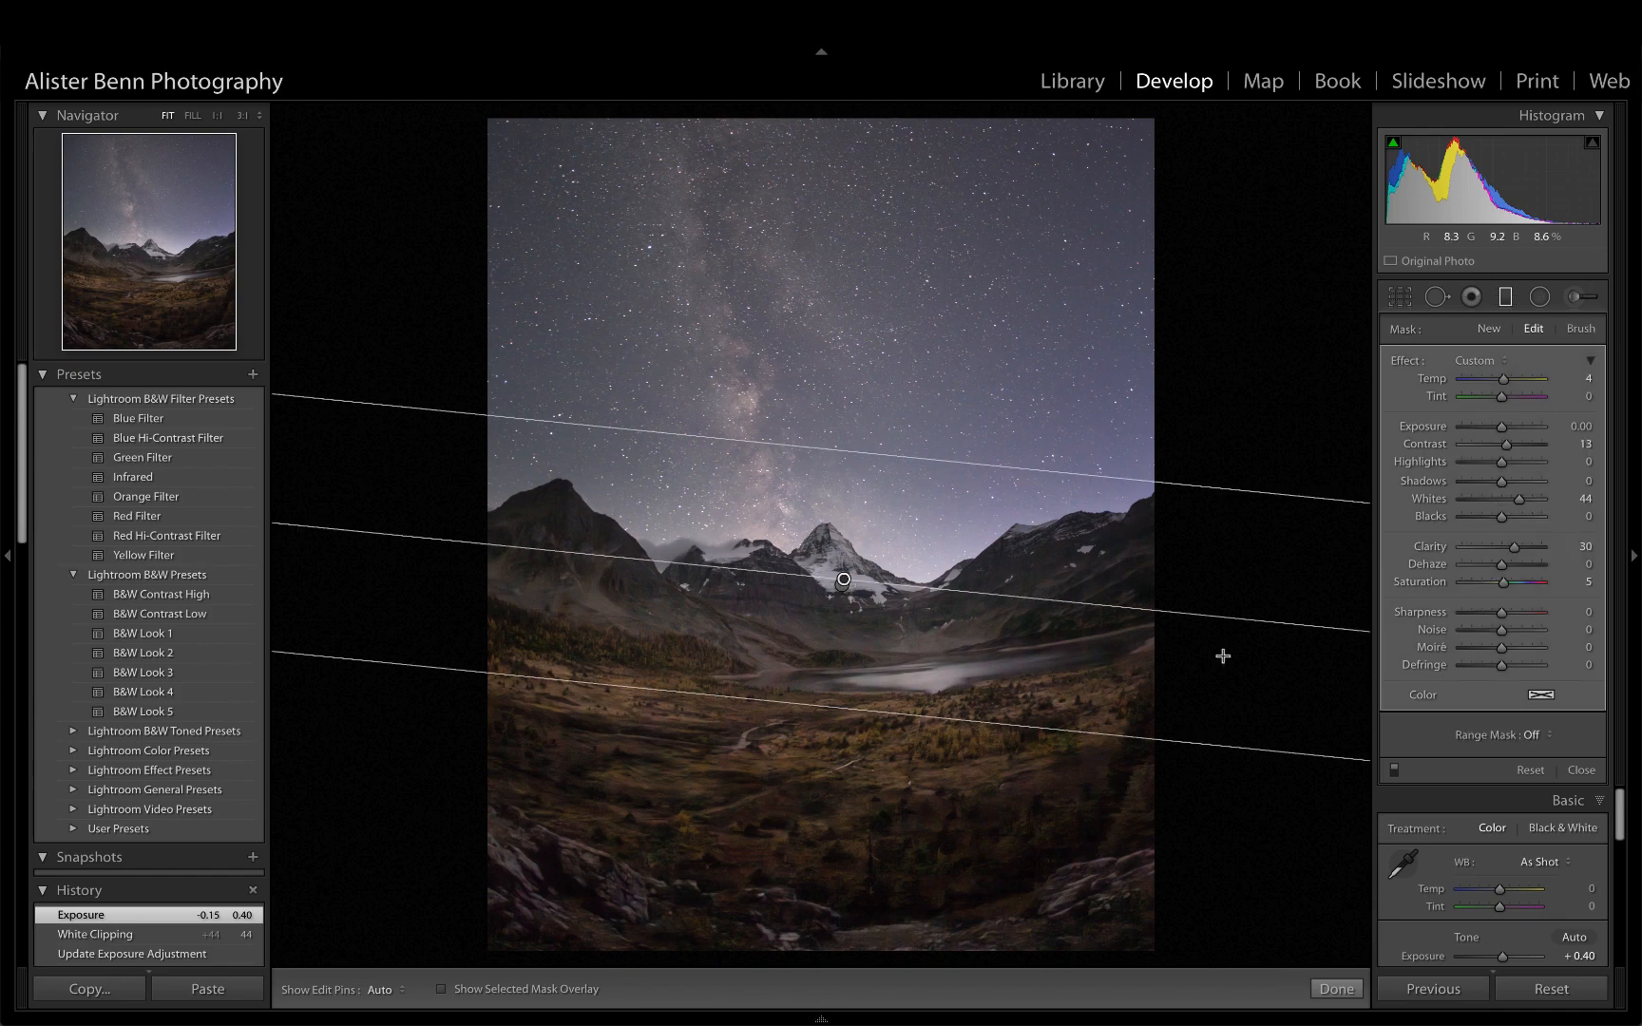
{"action": "key", "text": "o"}
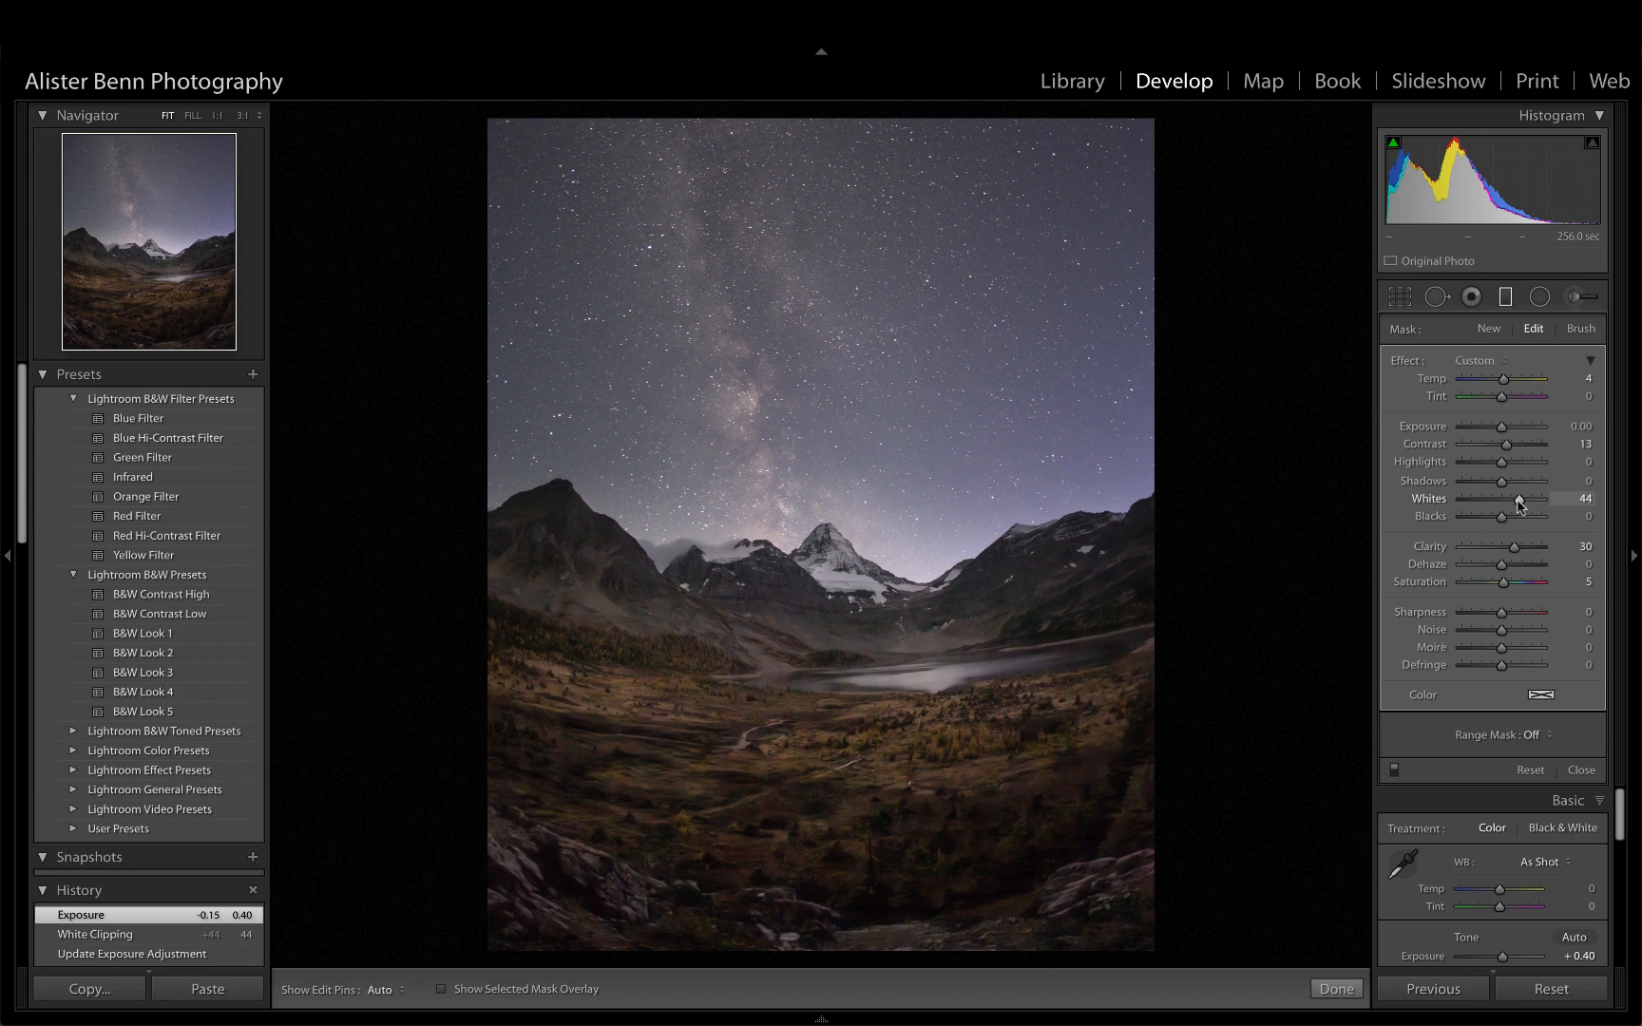
{"action": "left_click_drag", "start_coordinate": [1522, 506], "coordinate": [1534, 505]}
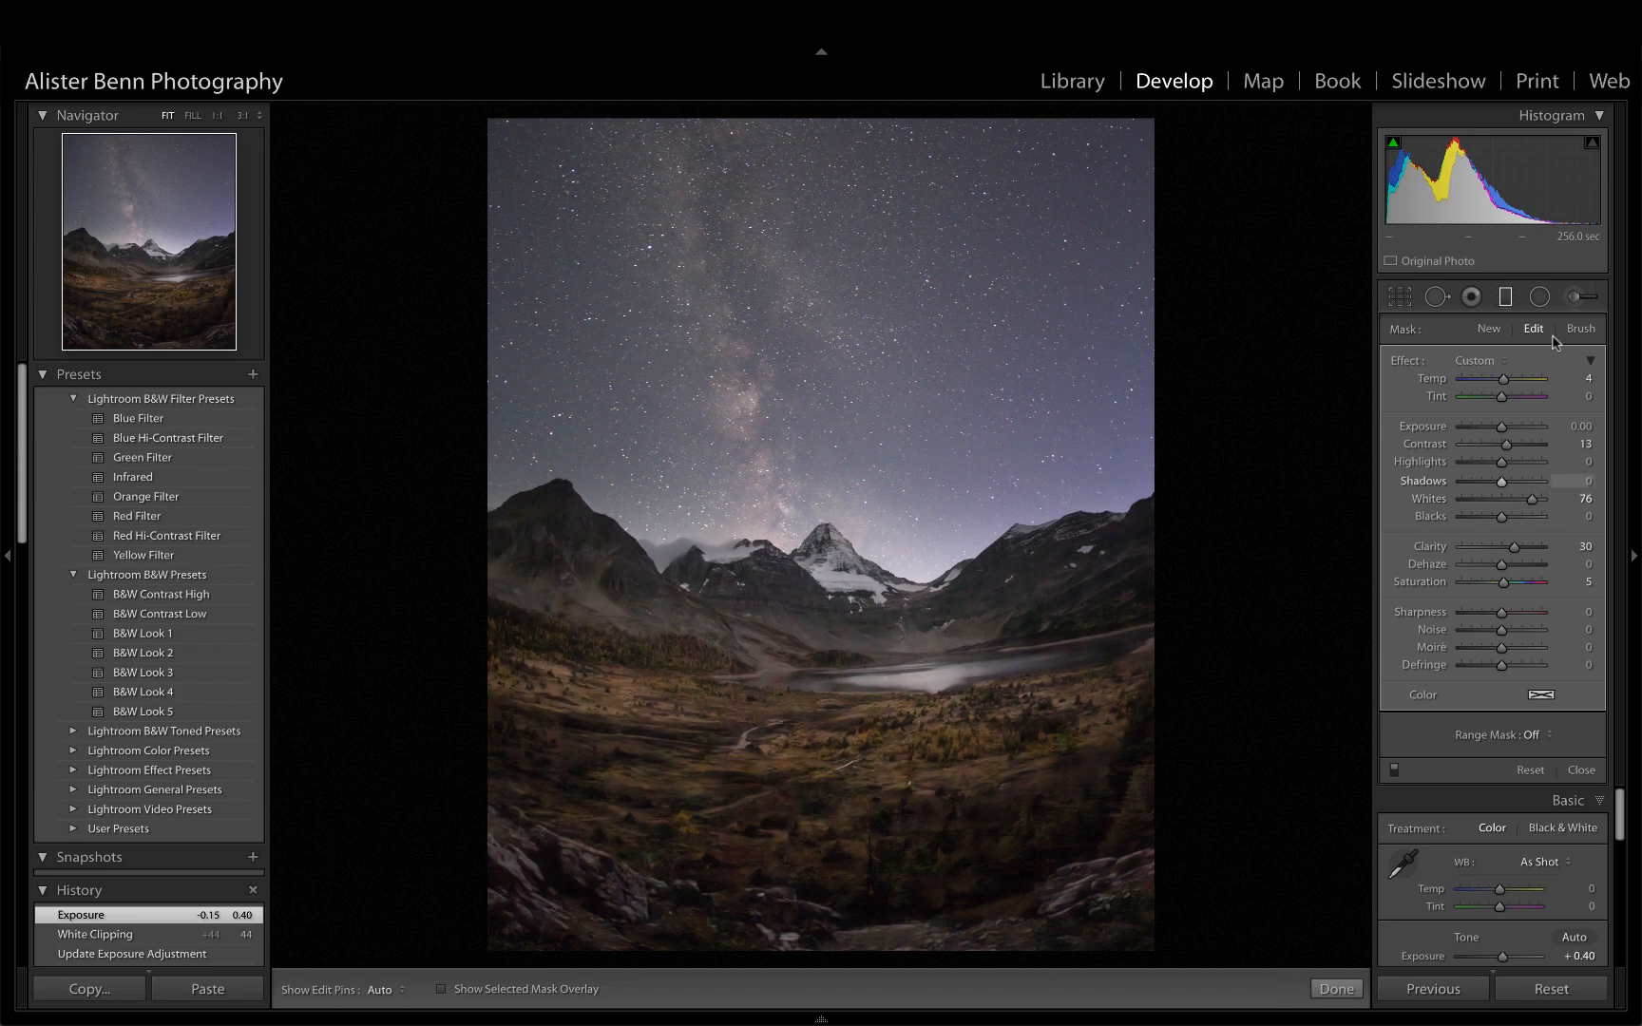
{"action": "left_click", "coordinate": [1505, 298]}
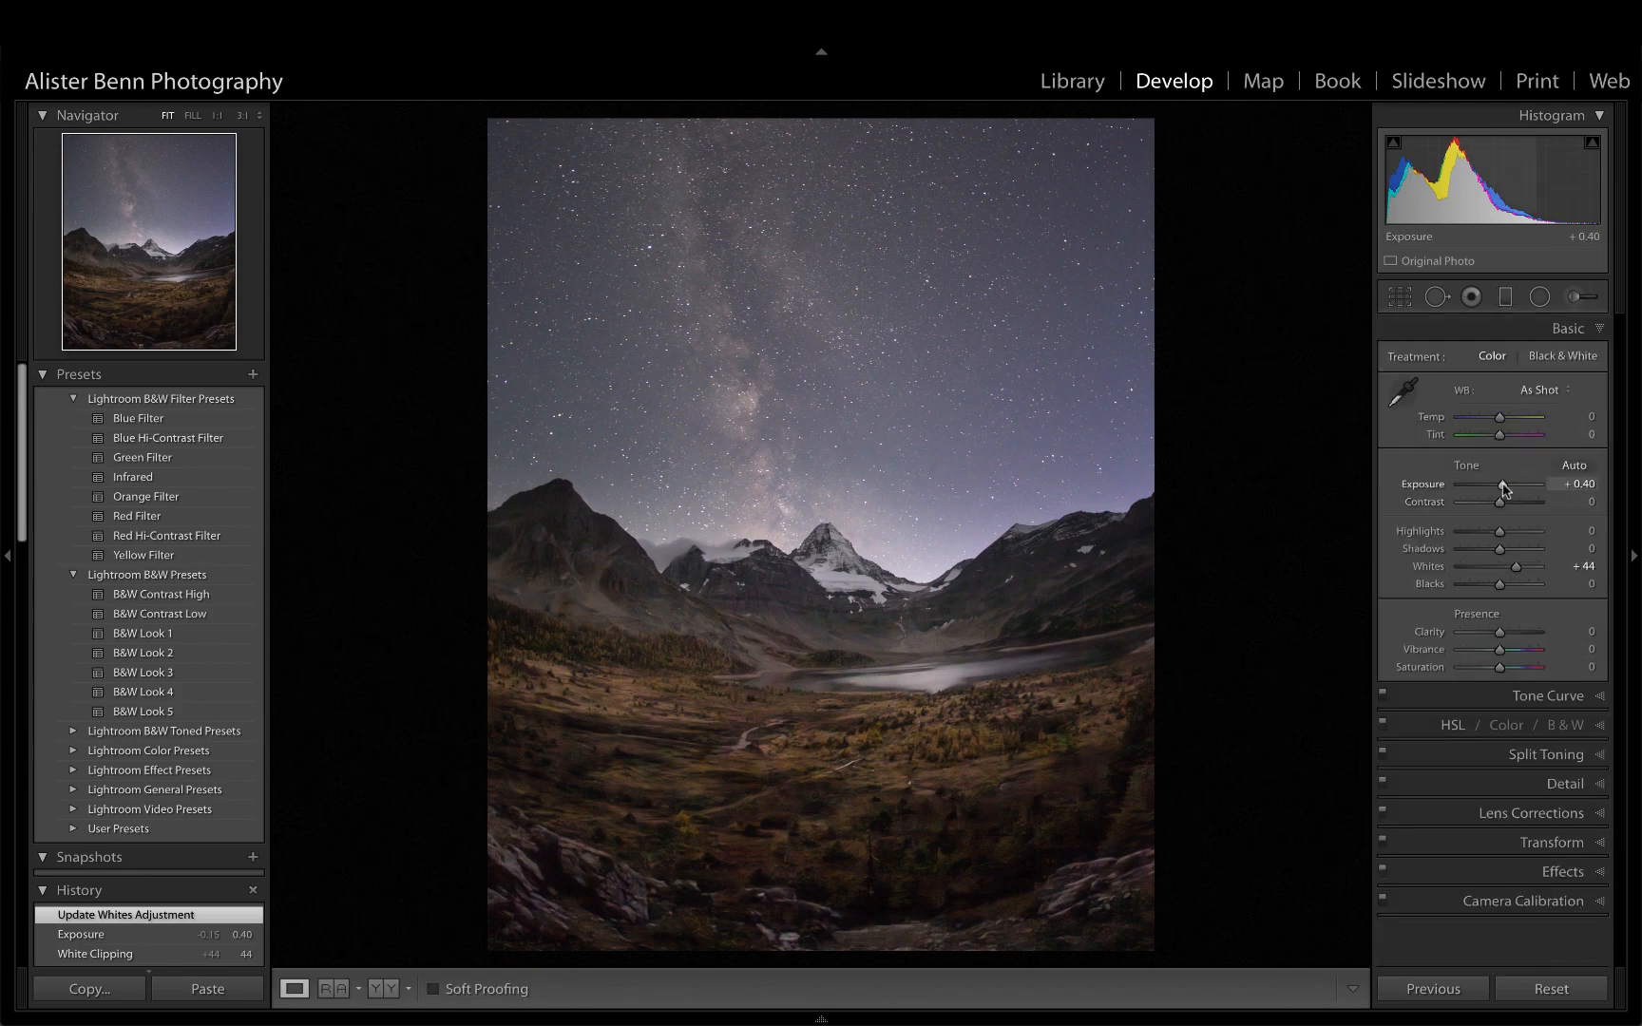
{"action": "left_click_drag", "start_coordinate": [1502, 489], "coordinate": [1501, 489]}
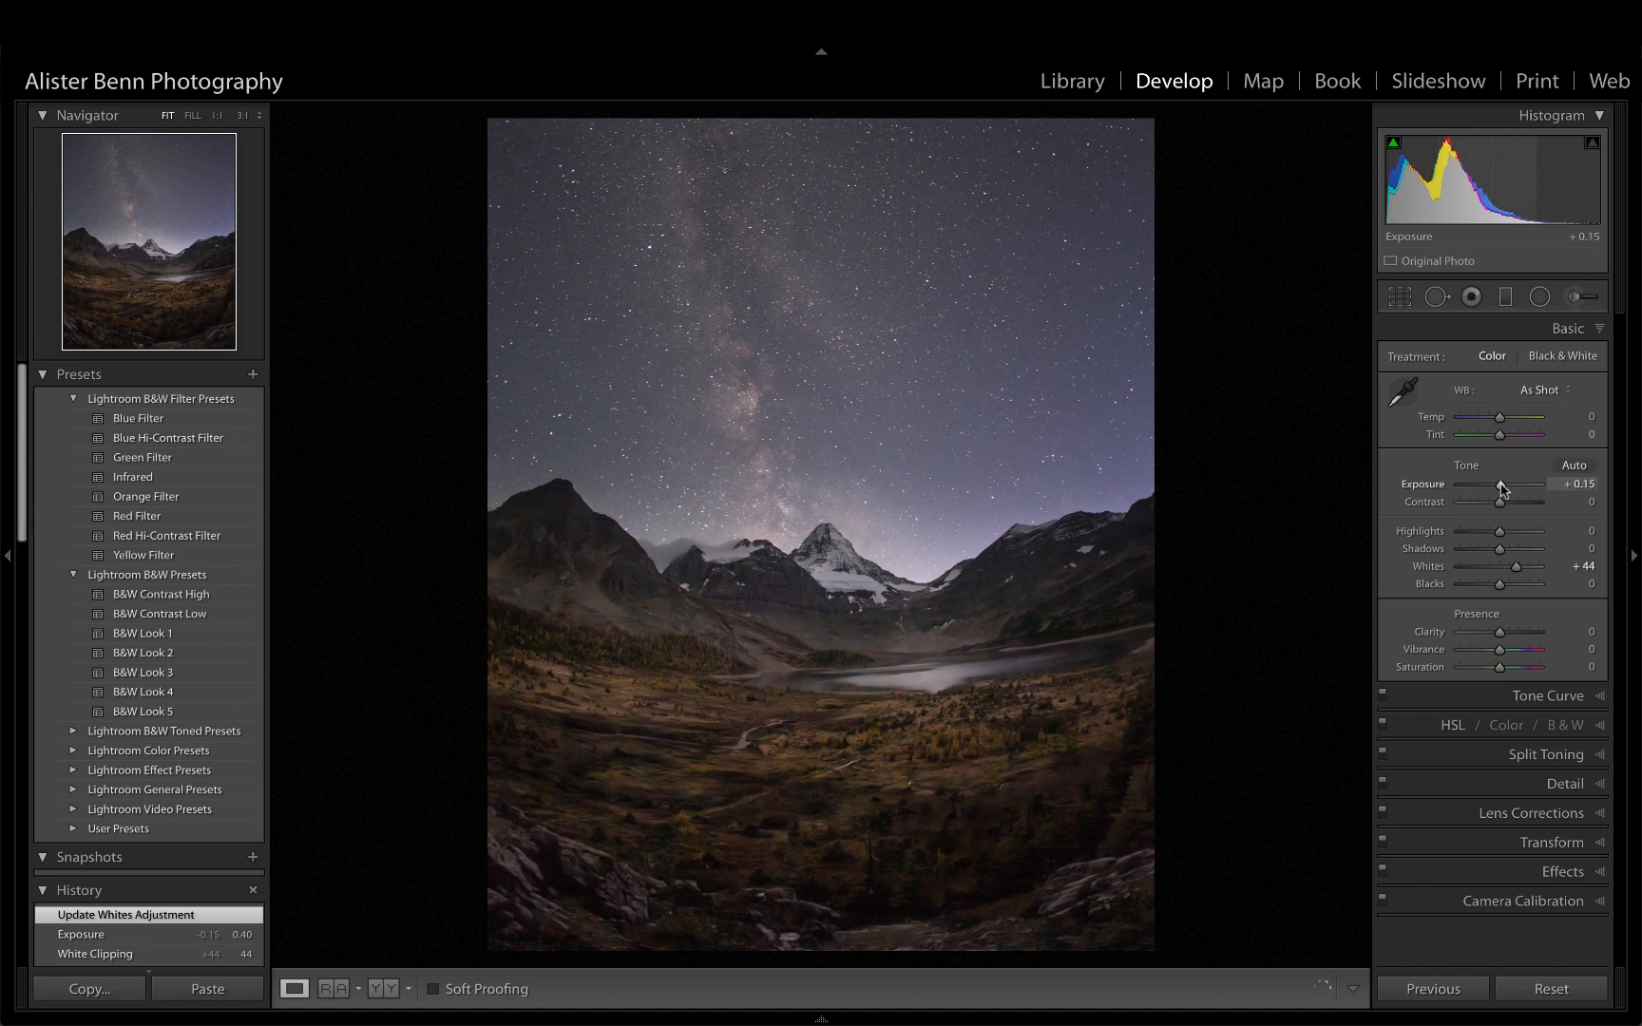
{"action": "left_click_drag", "start_coordinate": [1502, 489], "coordinate": [1501, 489]}
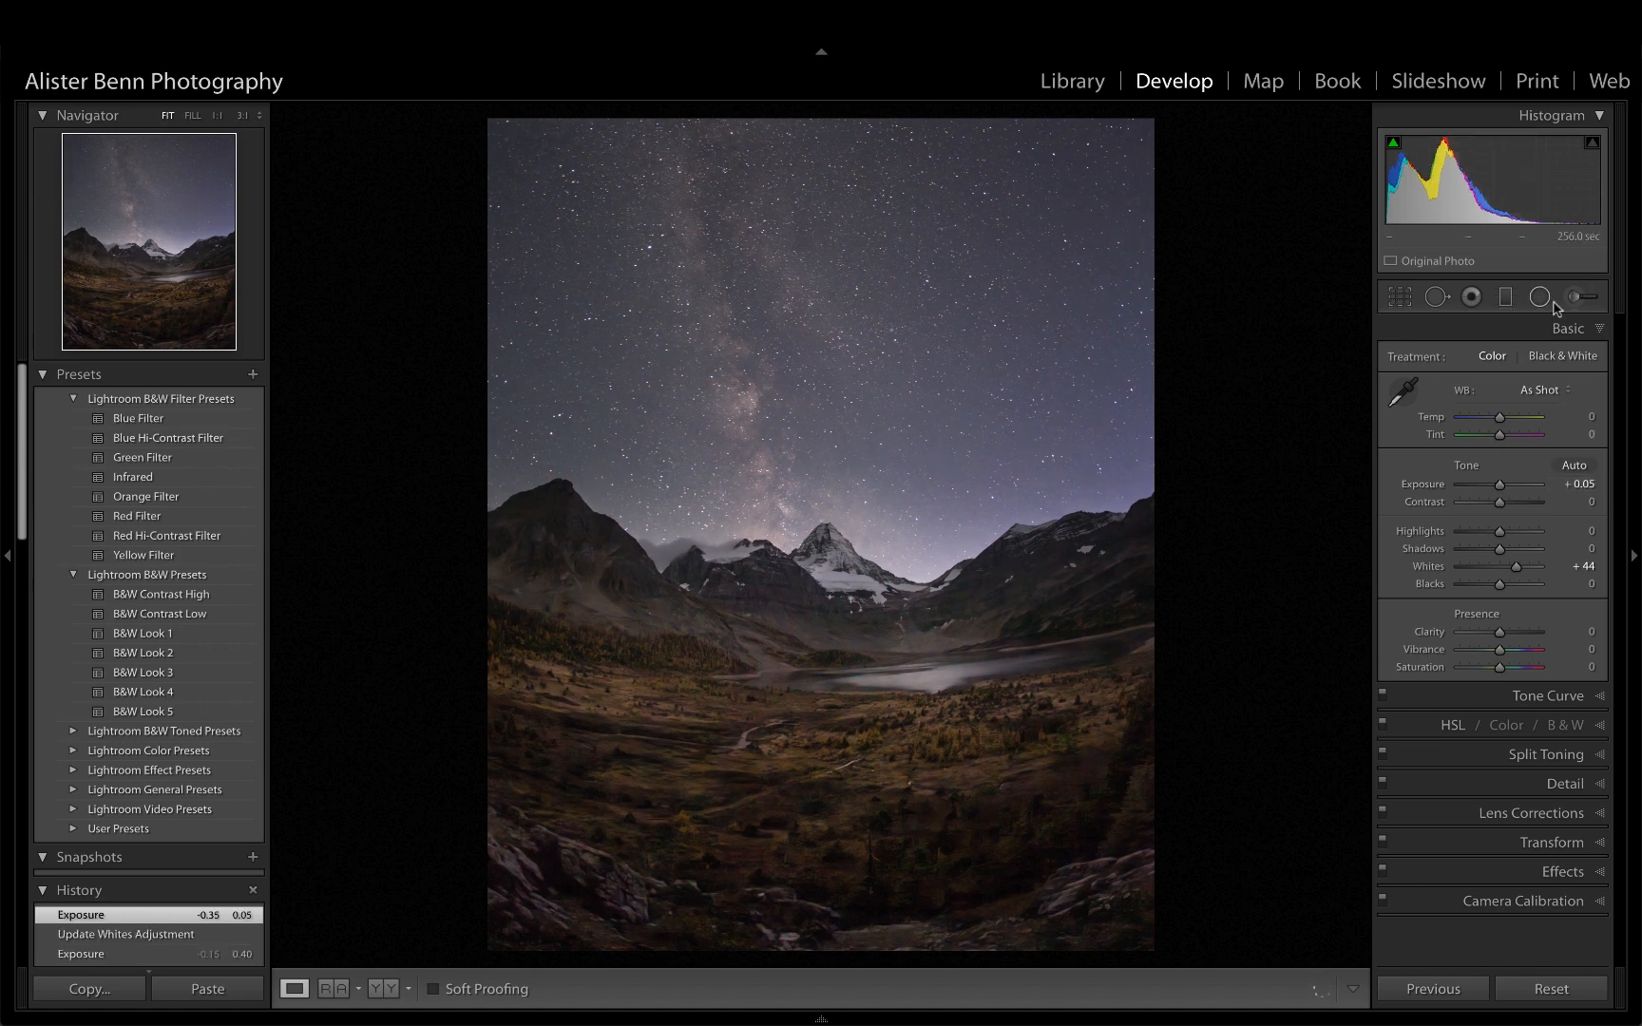
Paint over the foreground meadow with an adjustment brush set to Whites 42 and Clarity 23.
{"action": "left_click", "coordinate": [1575, 300]}
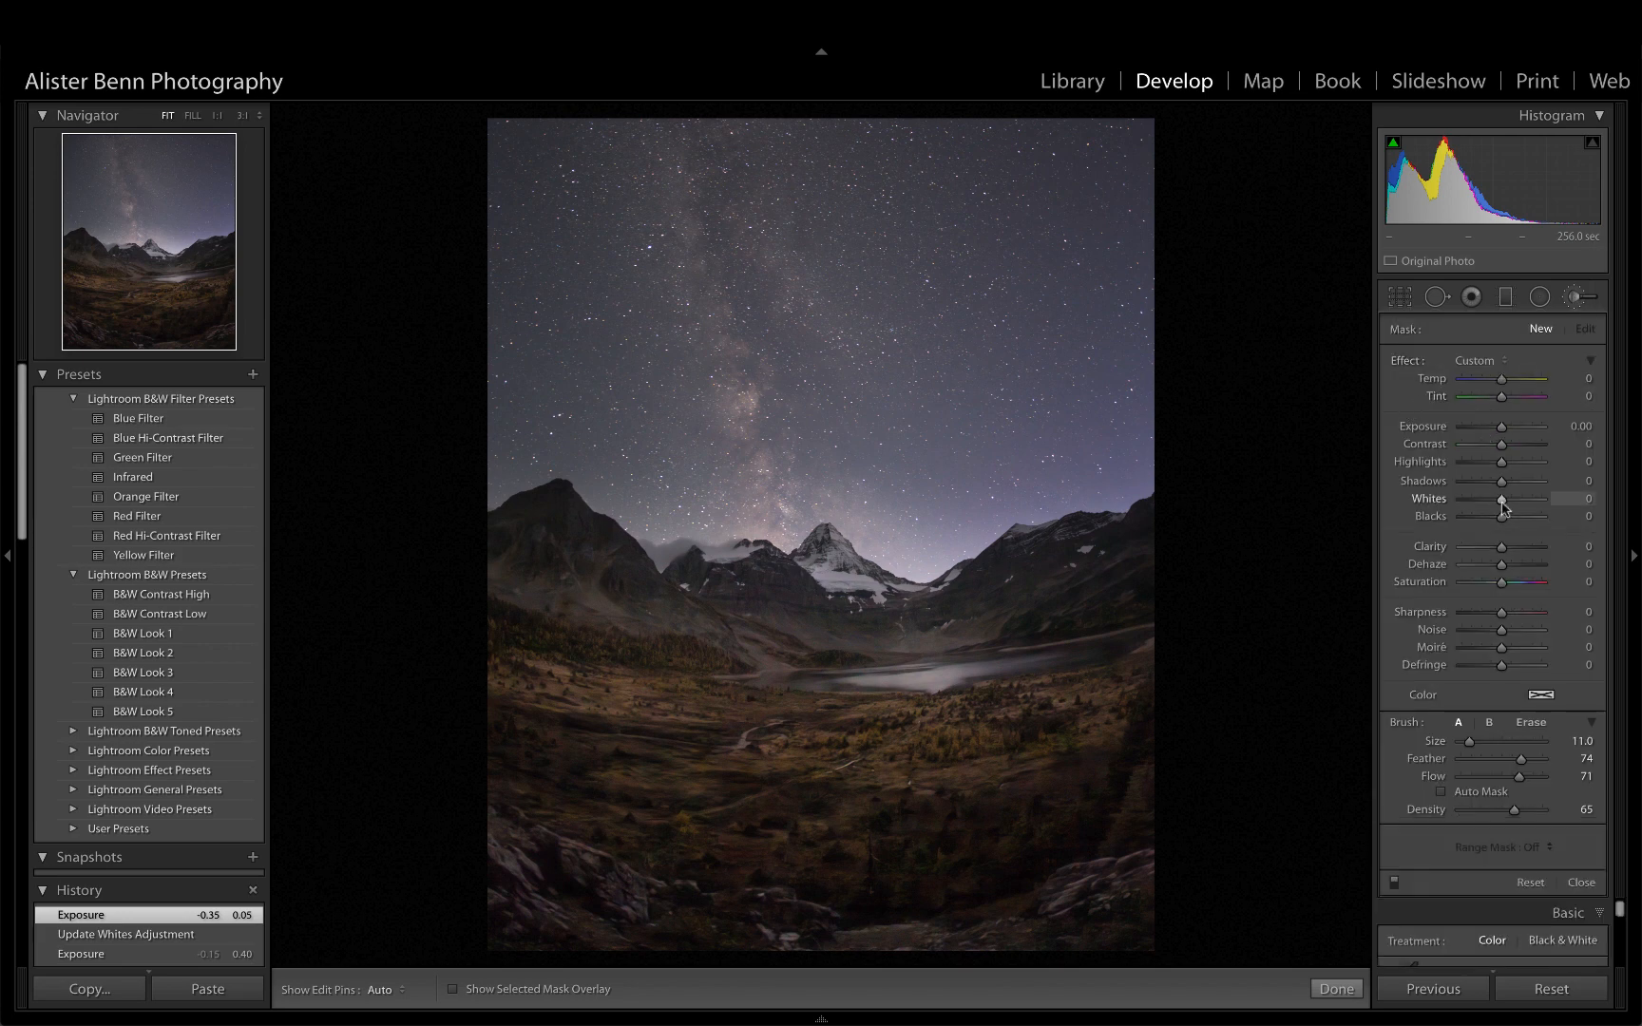
{"action": "mouse_move", "coordinate": [1501, 501]}
{"action": "left_mouse_down"}
{"action": "mouse_move", "coordinate": [1518, 508]}
{"action": "mouse_move", "coordinate": [1511, 548]}
{"action": "left_mouse_up"}
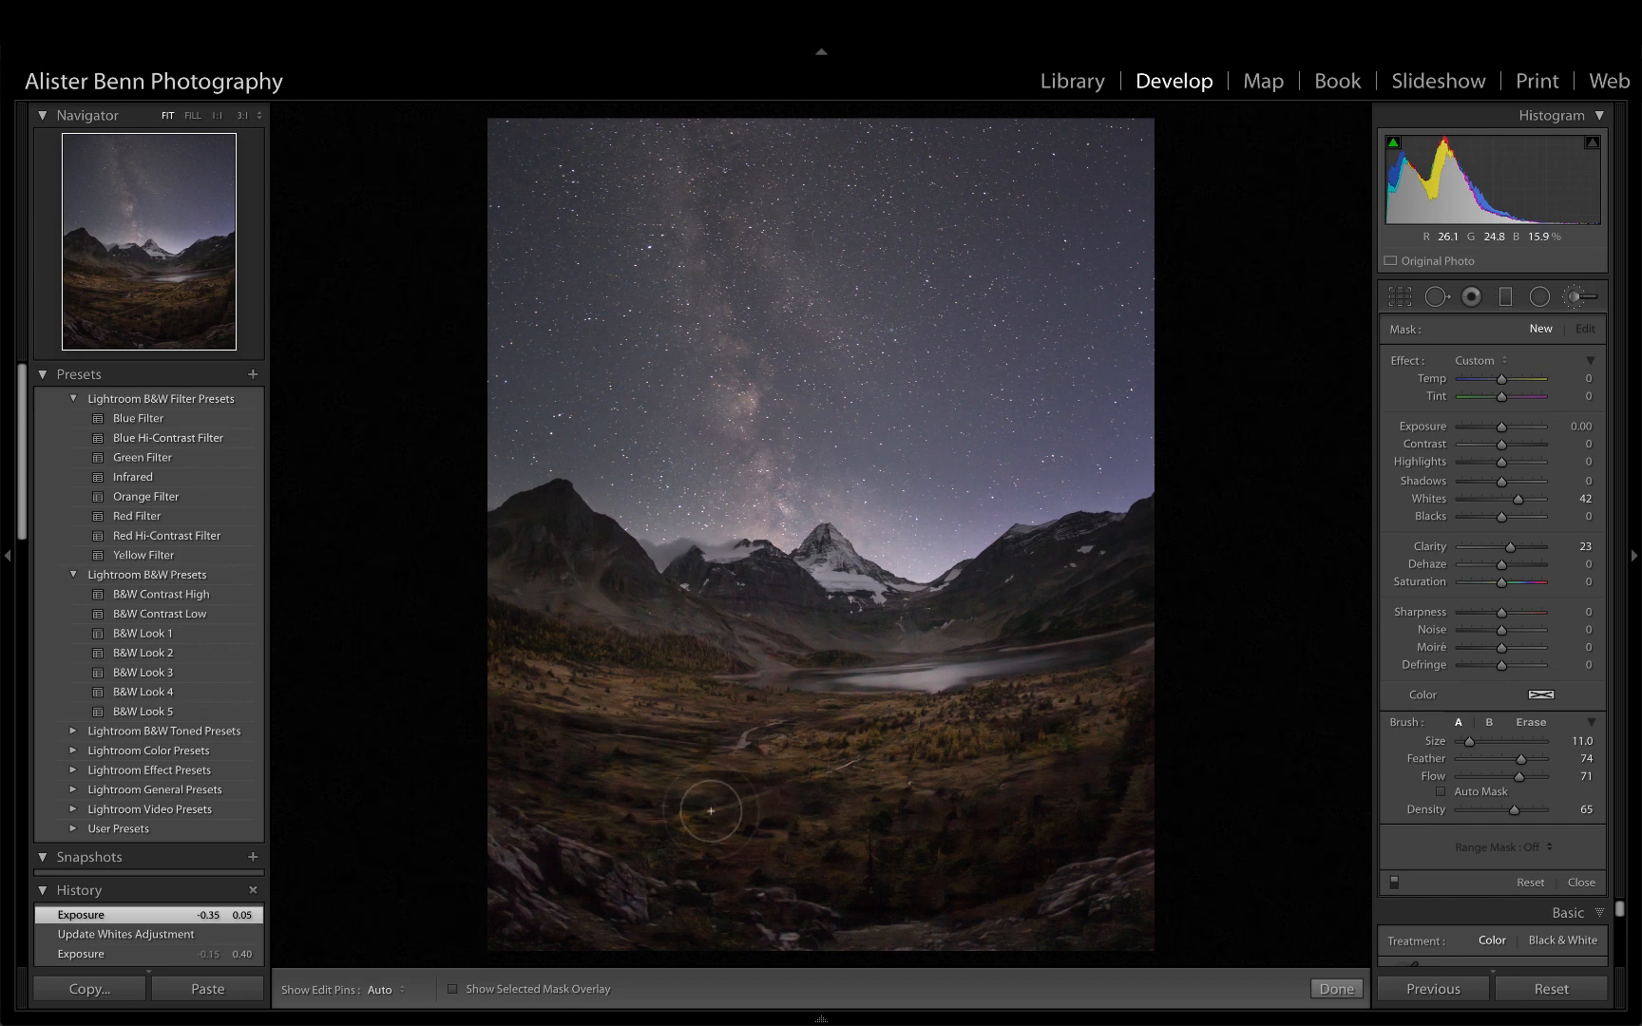
{"action": "key", "text": "h"}
{"action": "left_click_drag", "start_coordinate": [1055, 712], "coordinate": [1086, 694]}
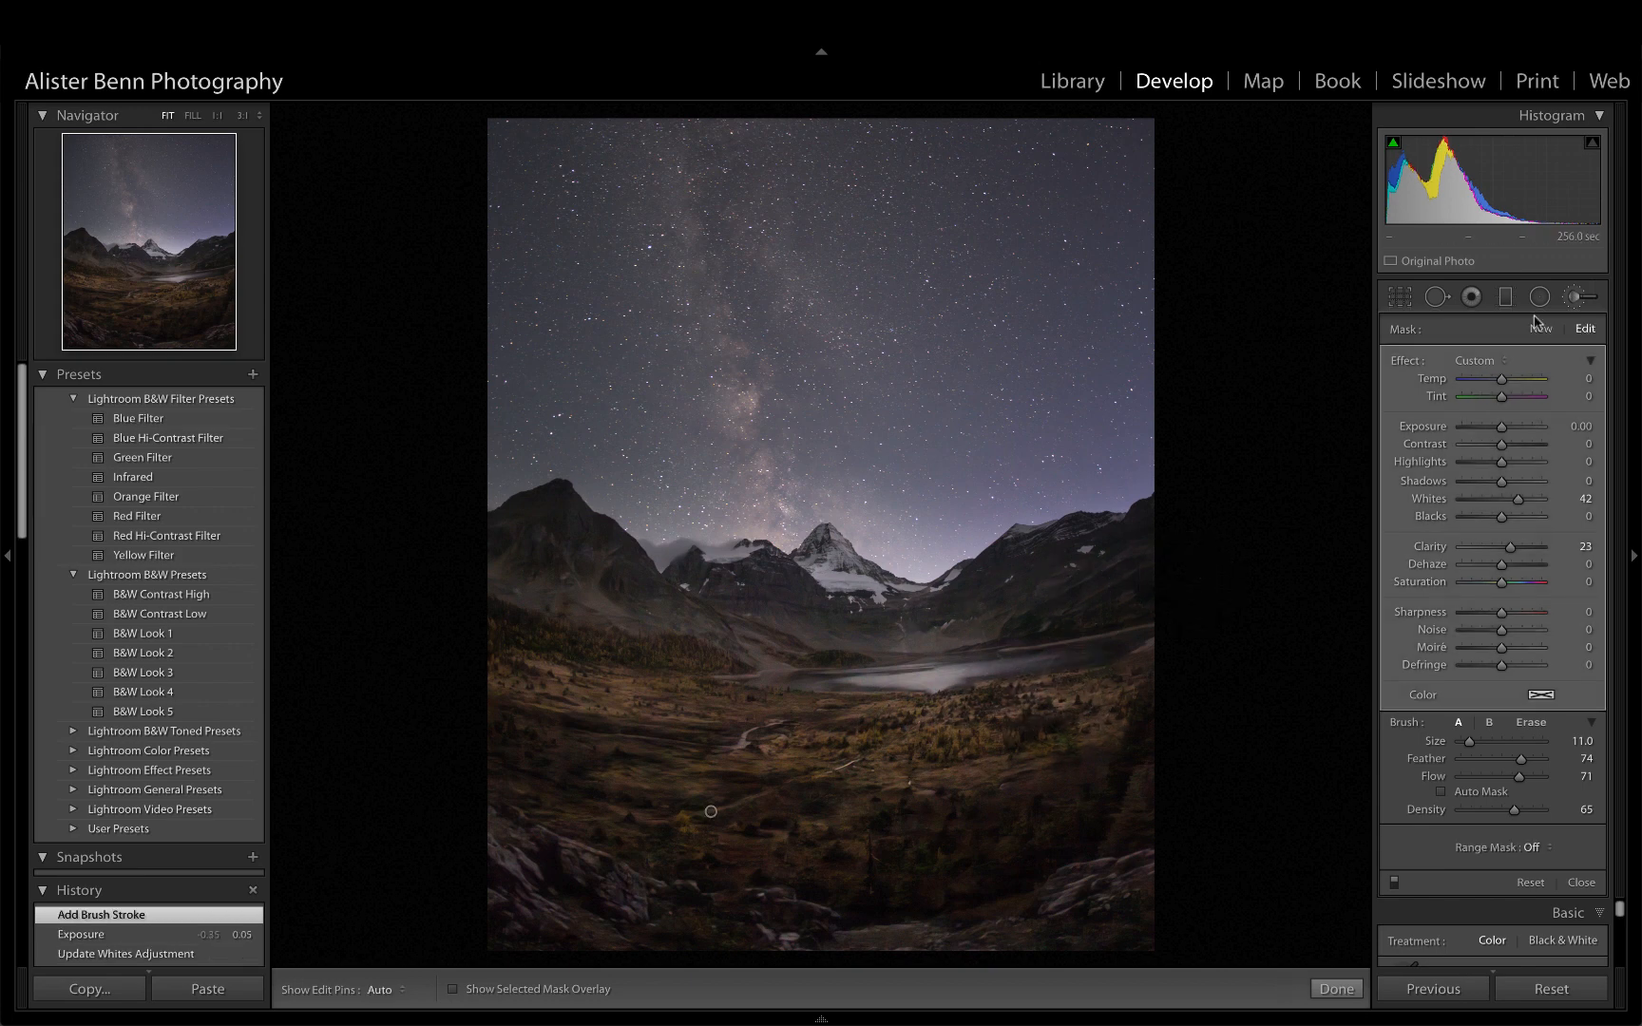
{"action": "left_click", "coordinate": [1573, 297]}
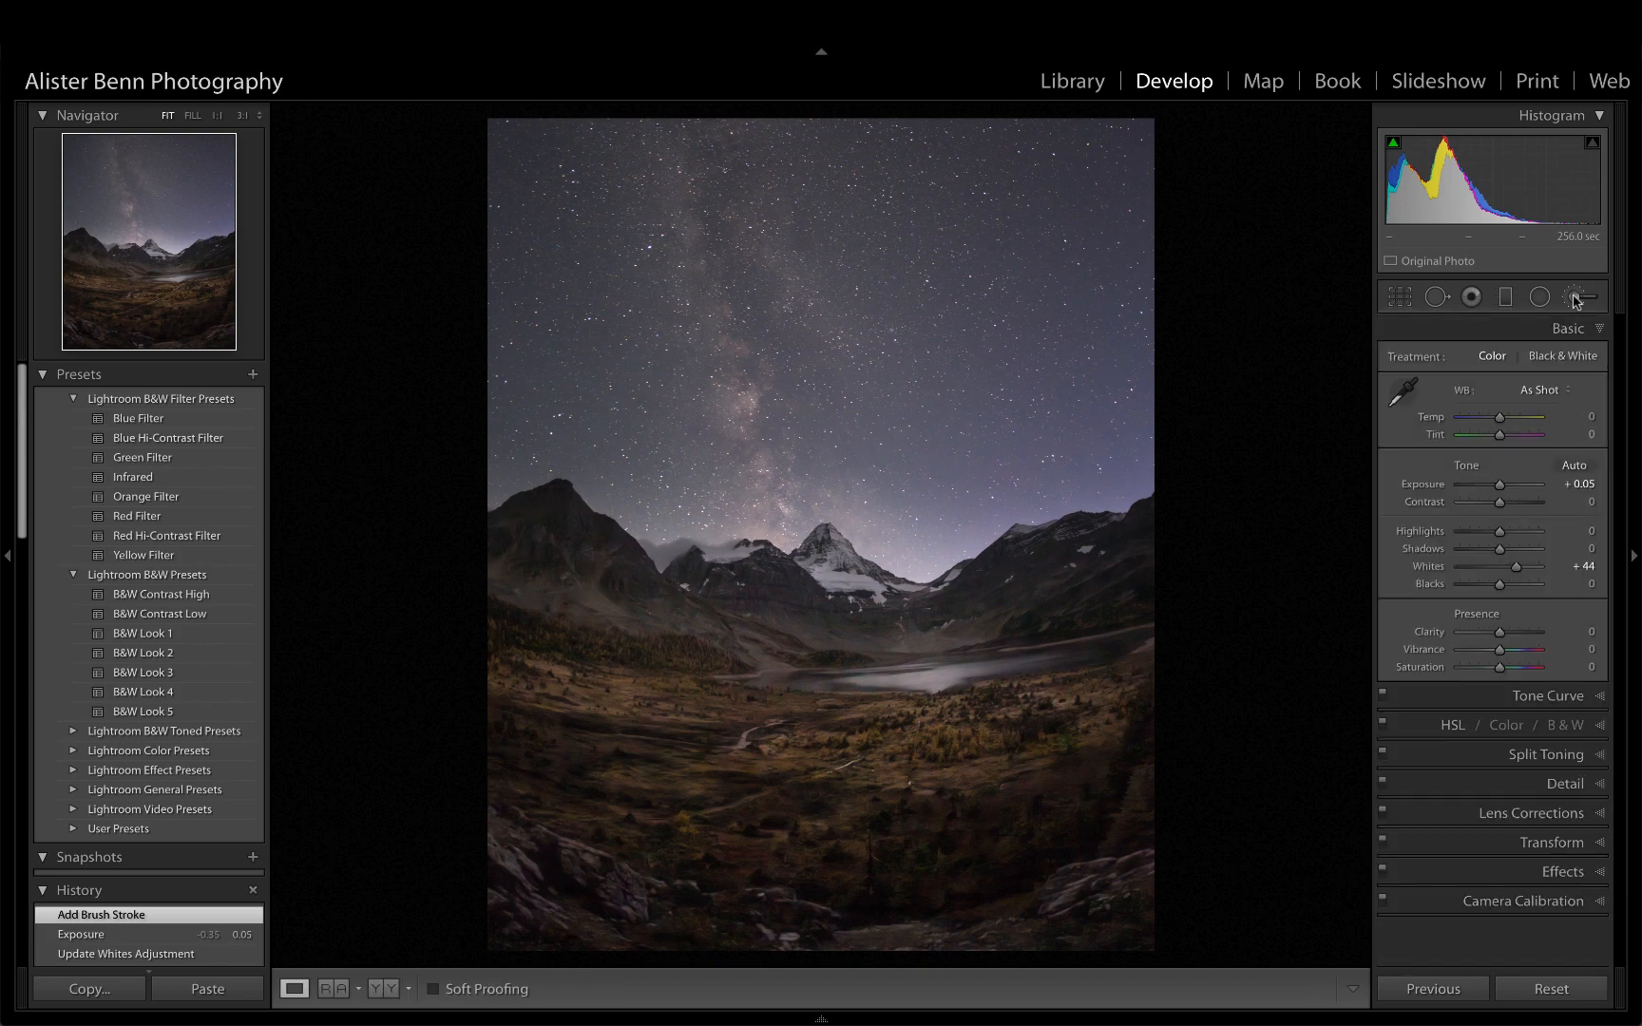
Examine the lake and meadow at 1:1, and view the whole photo with the interface blacked out.
{"action": "left_click", "coordinate": [861, 656]}
{"action": "left_click_drag", "start_coordinate": [874, 774], "coordinate": [851, 444]}
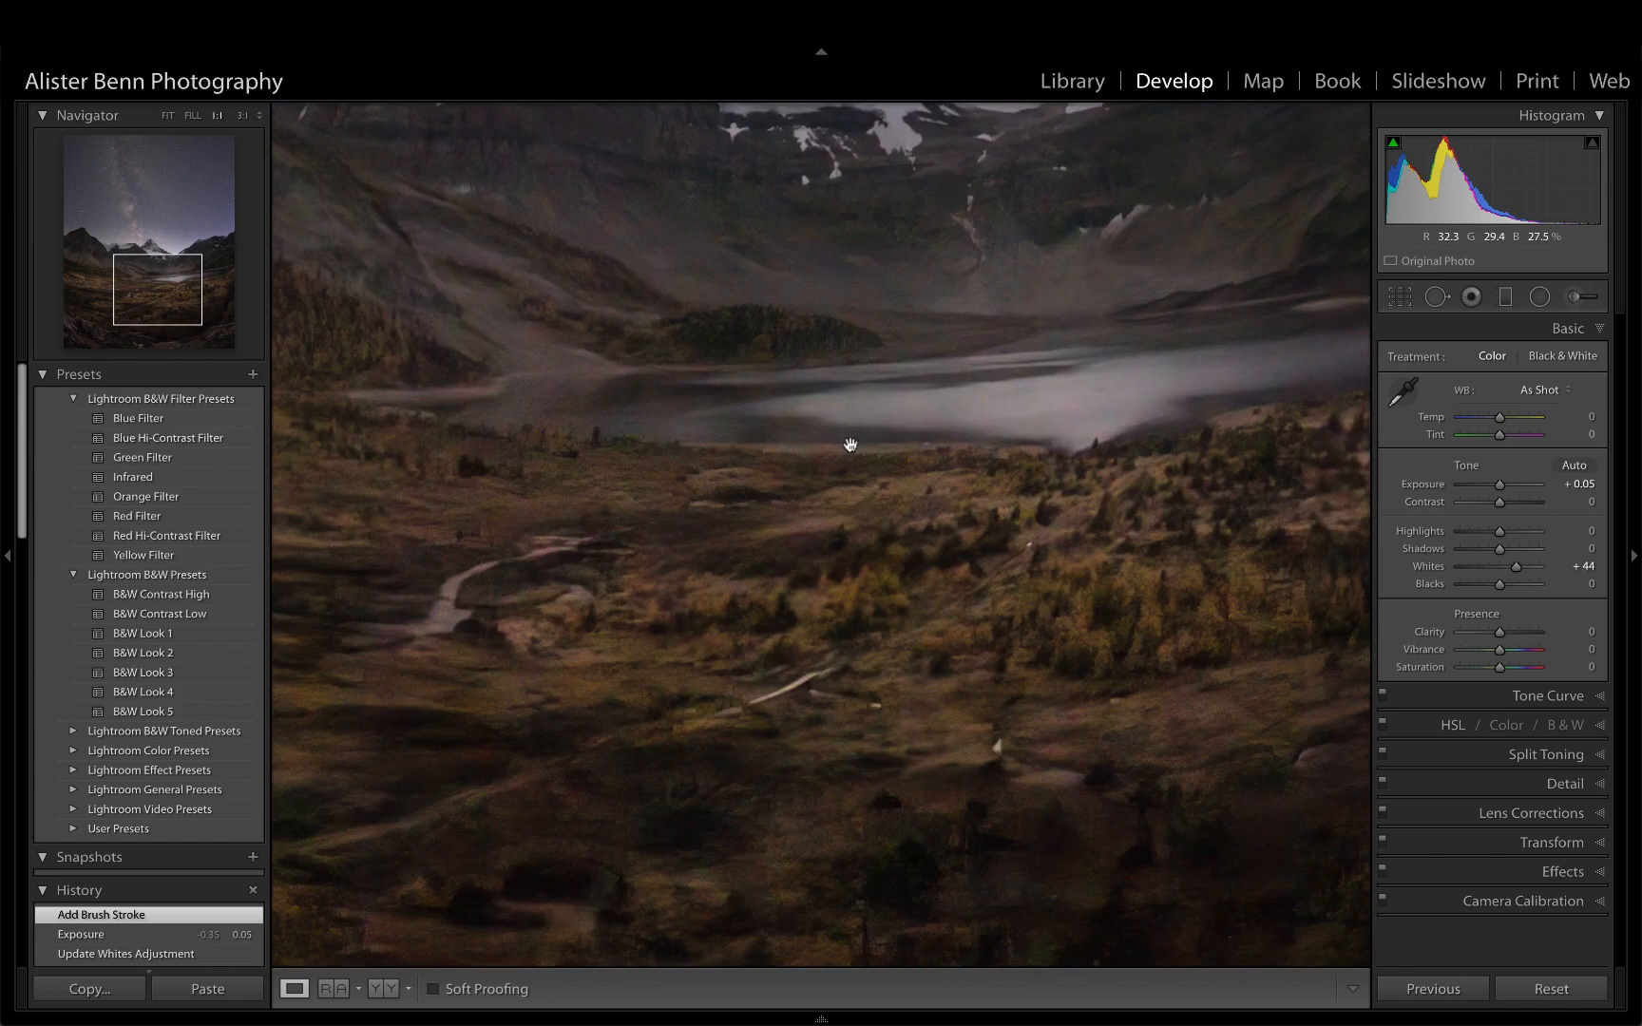
{"action": "left_click", "coordinate": [920, 529]}
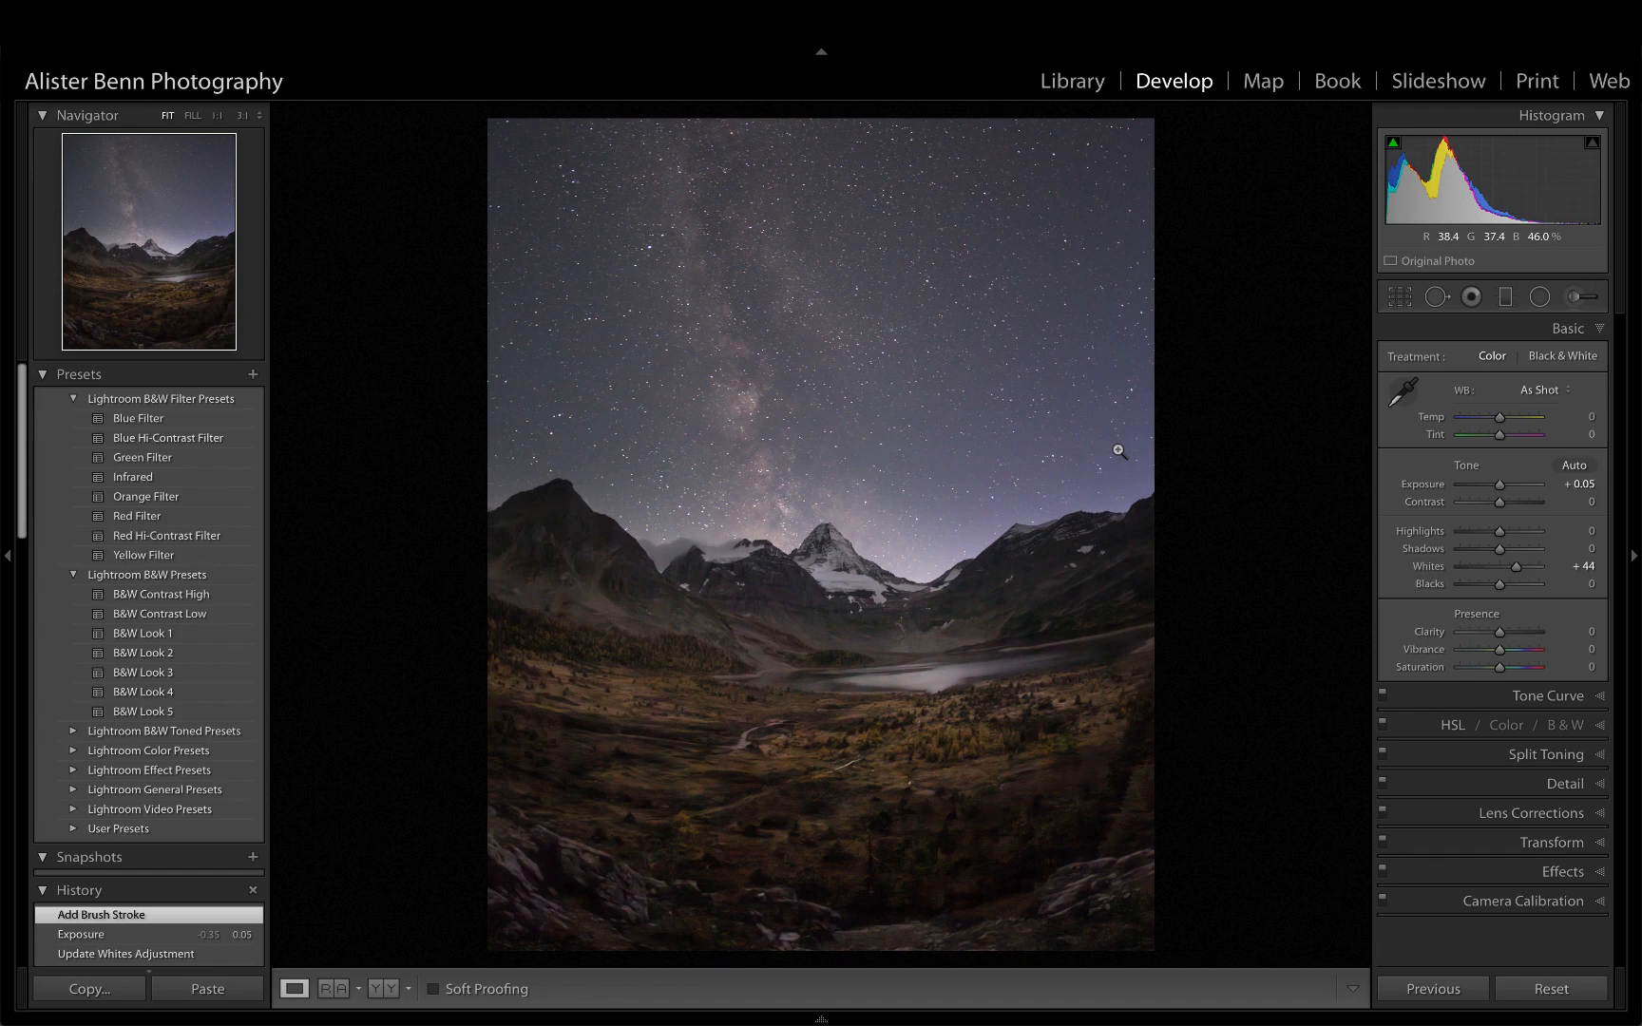
{"action": "key", "text": "l"}
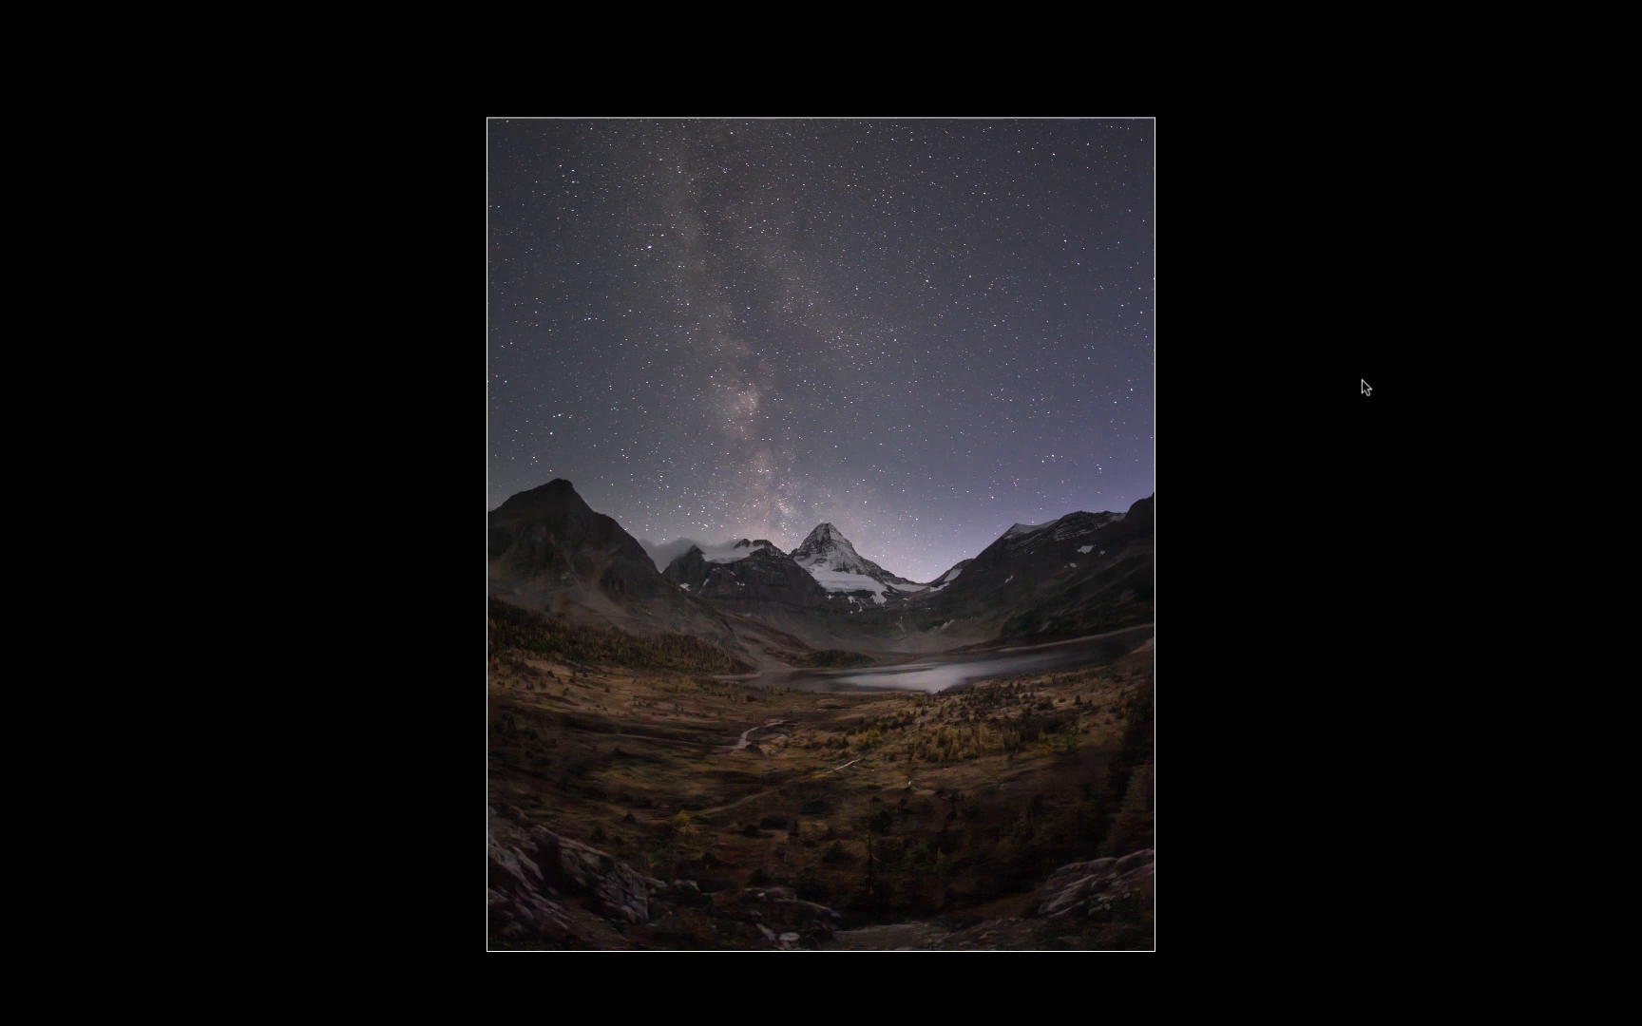
{"action": "key", "text": "l"}
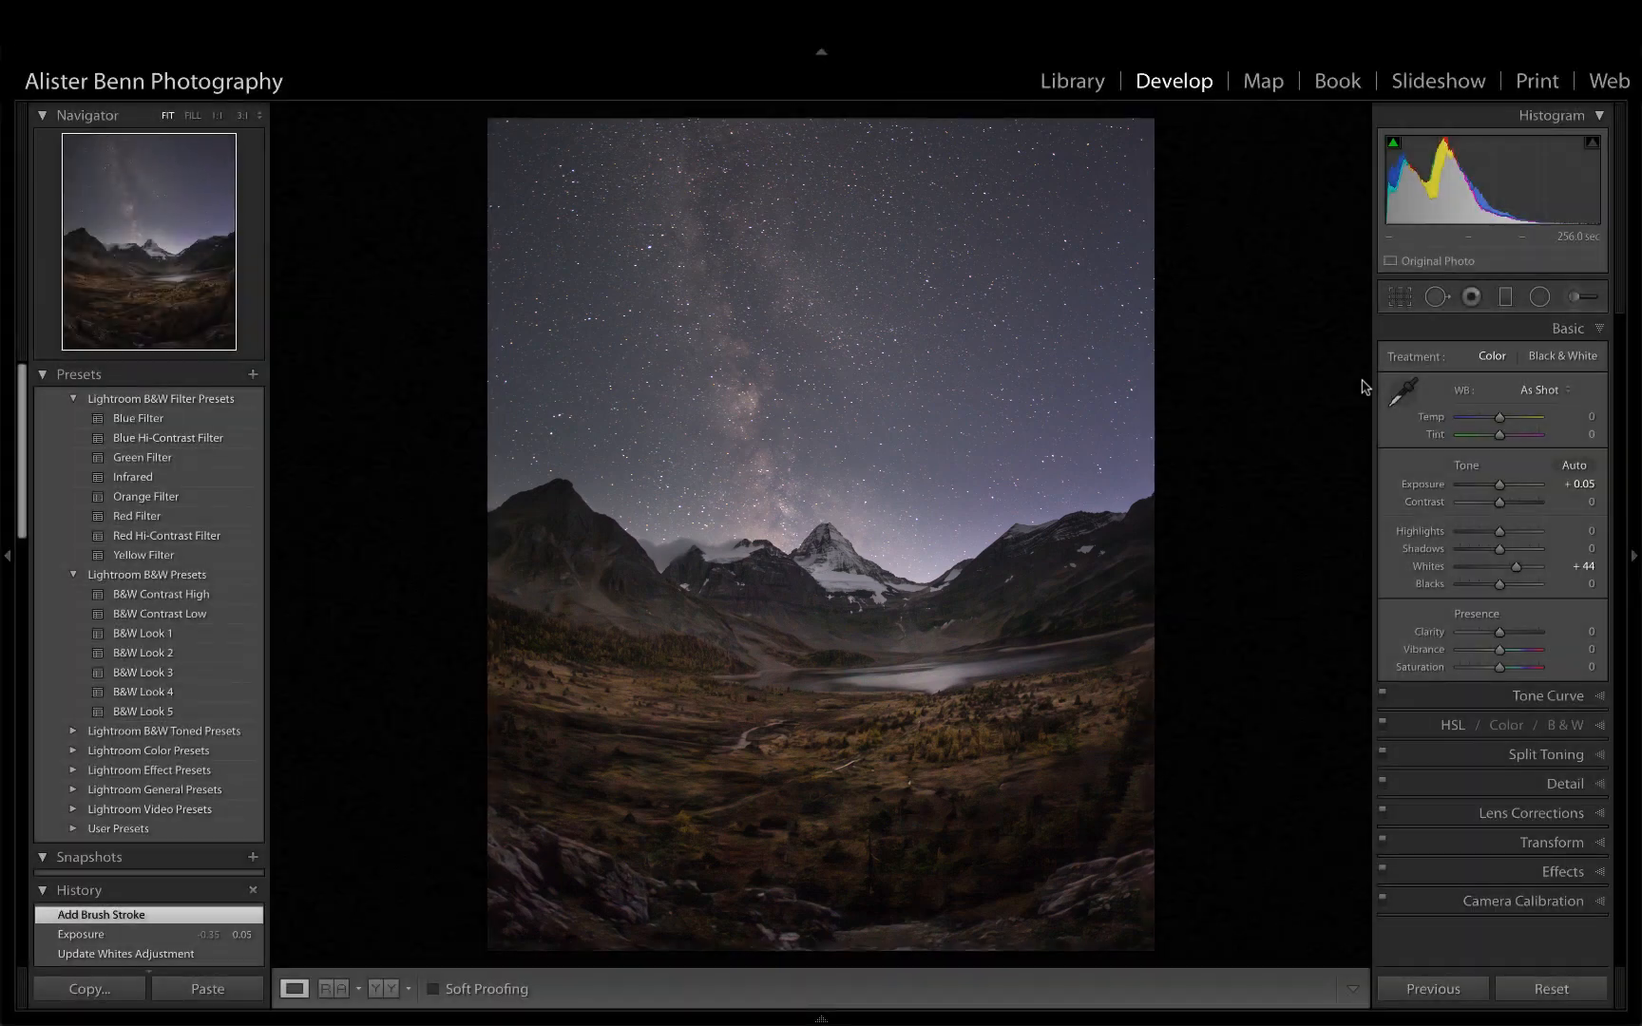
{"action": "key", "text": "l"}
{"action": "key", "text": "l"}
{"action": "key", "text": "l"}
Select both exposures and synchronize all develop settings from the edited photo to the other one.
{"action": "key", "text": "g"}
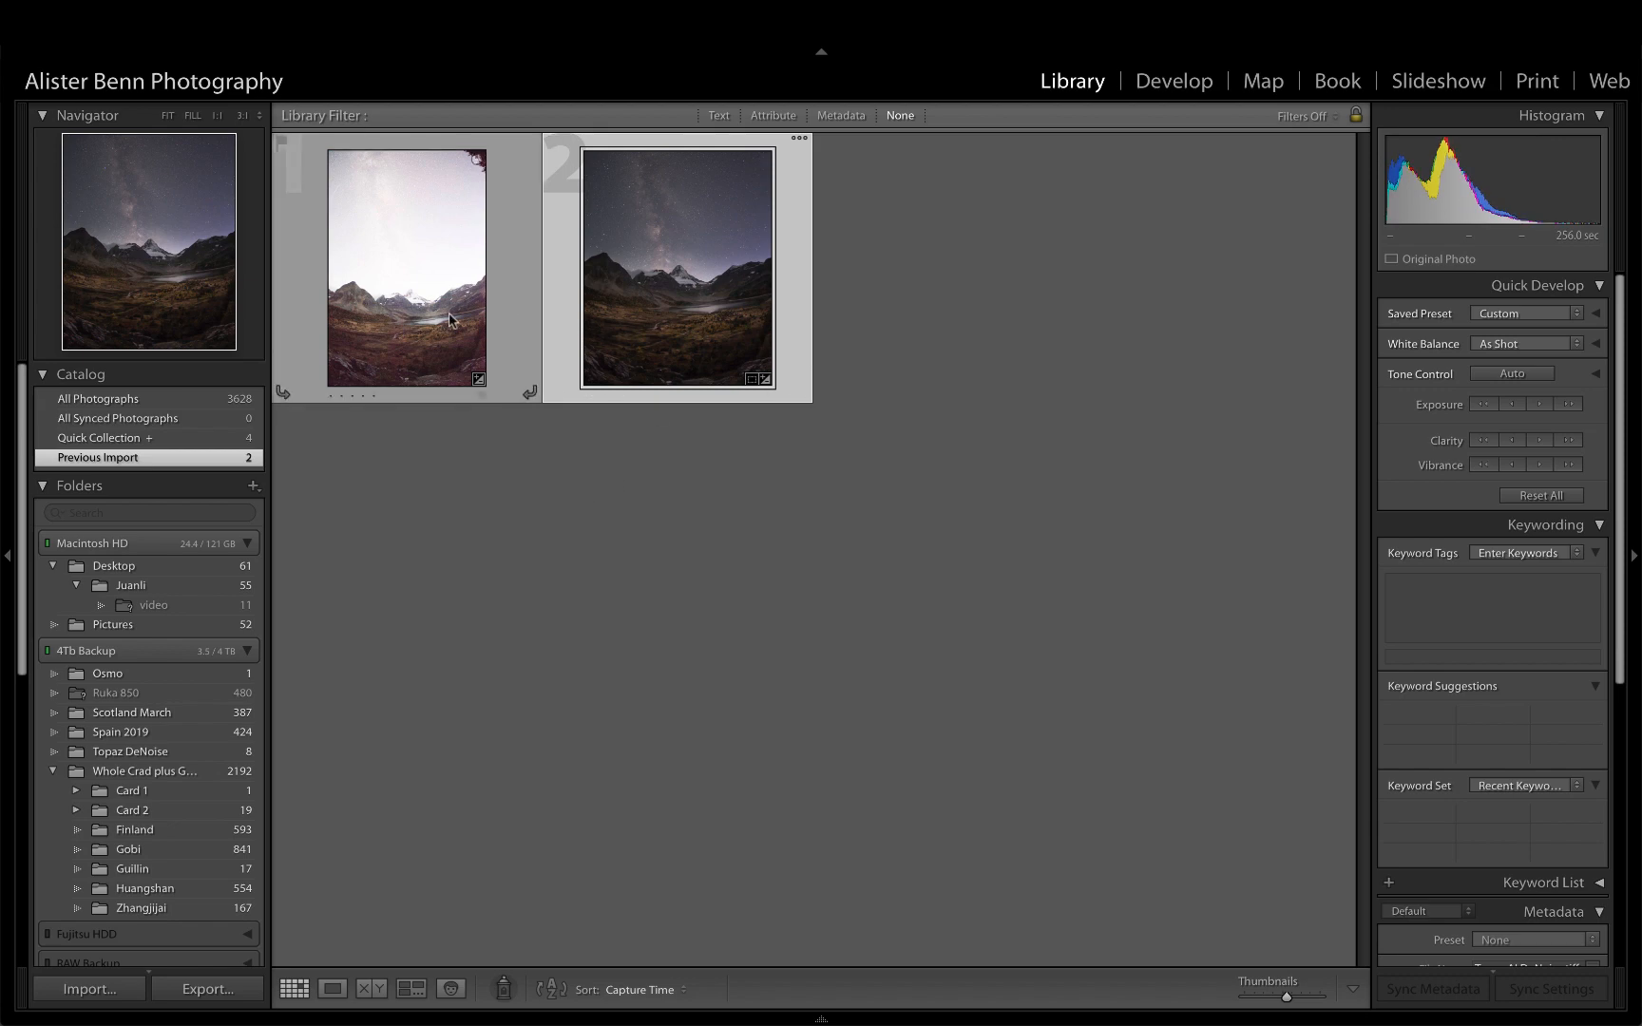
{"action": "key", "text": "super+a"}
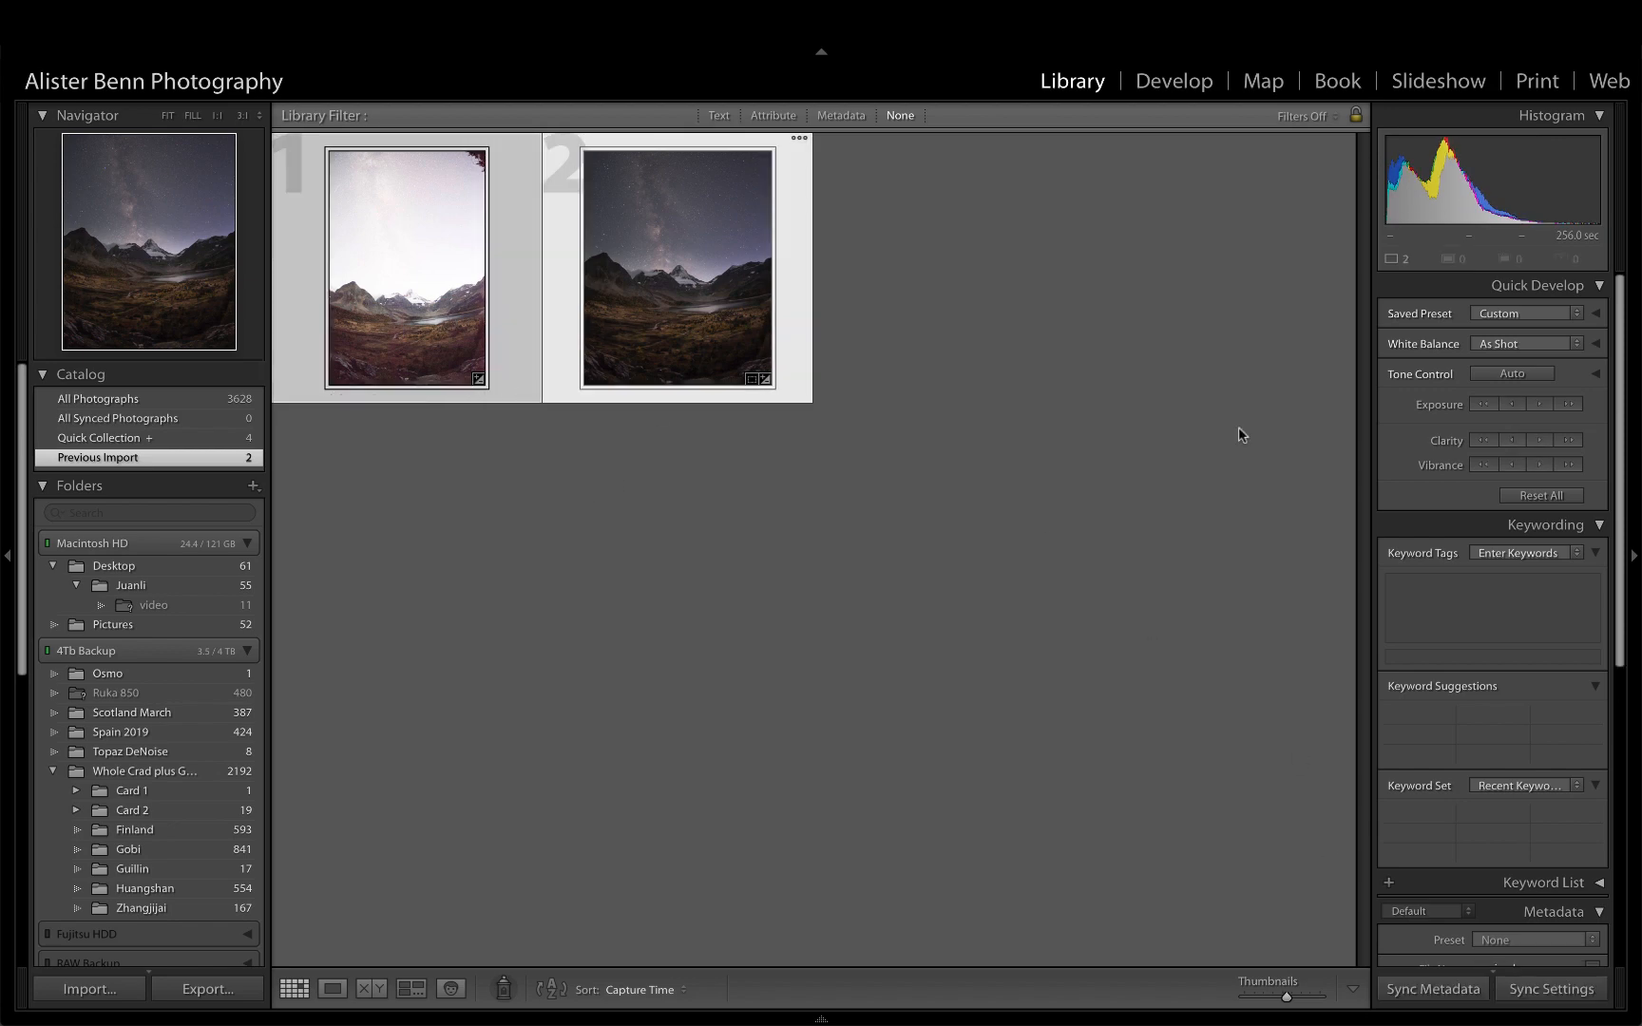
{"action": "left_click", "coordinate": [1184, 88]}
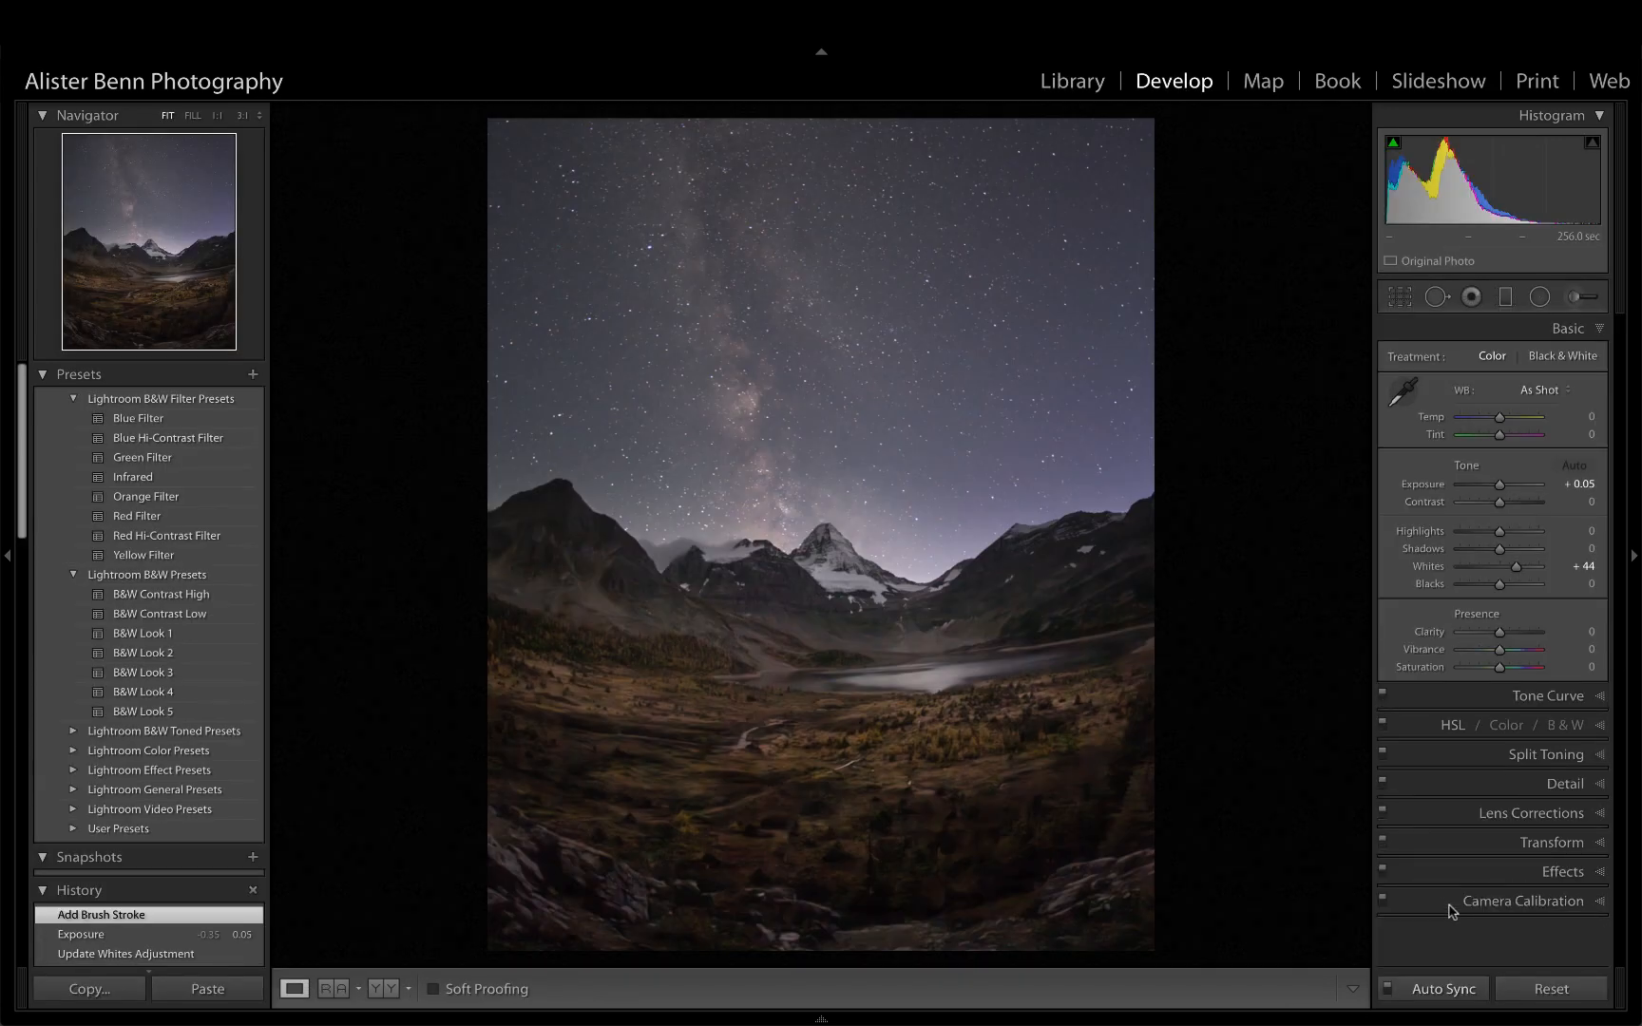
{"action": "key", "text": "super"}
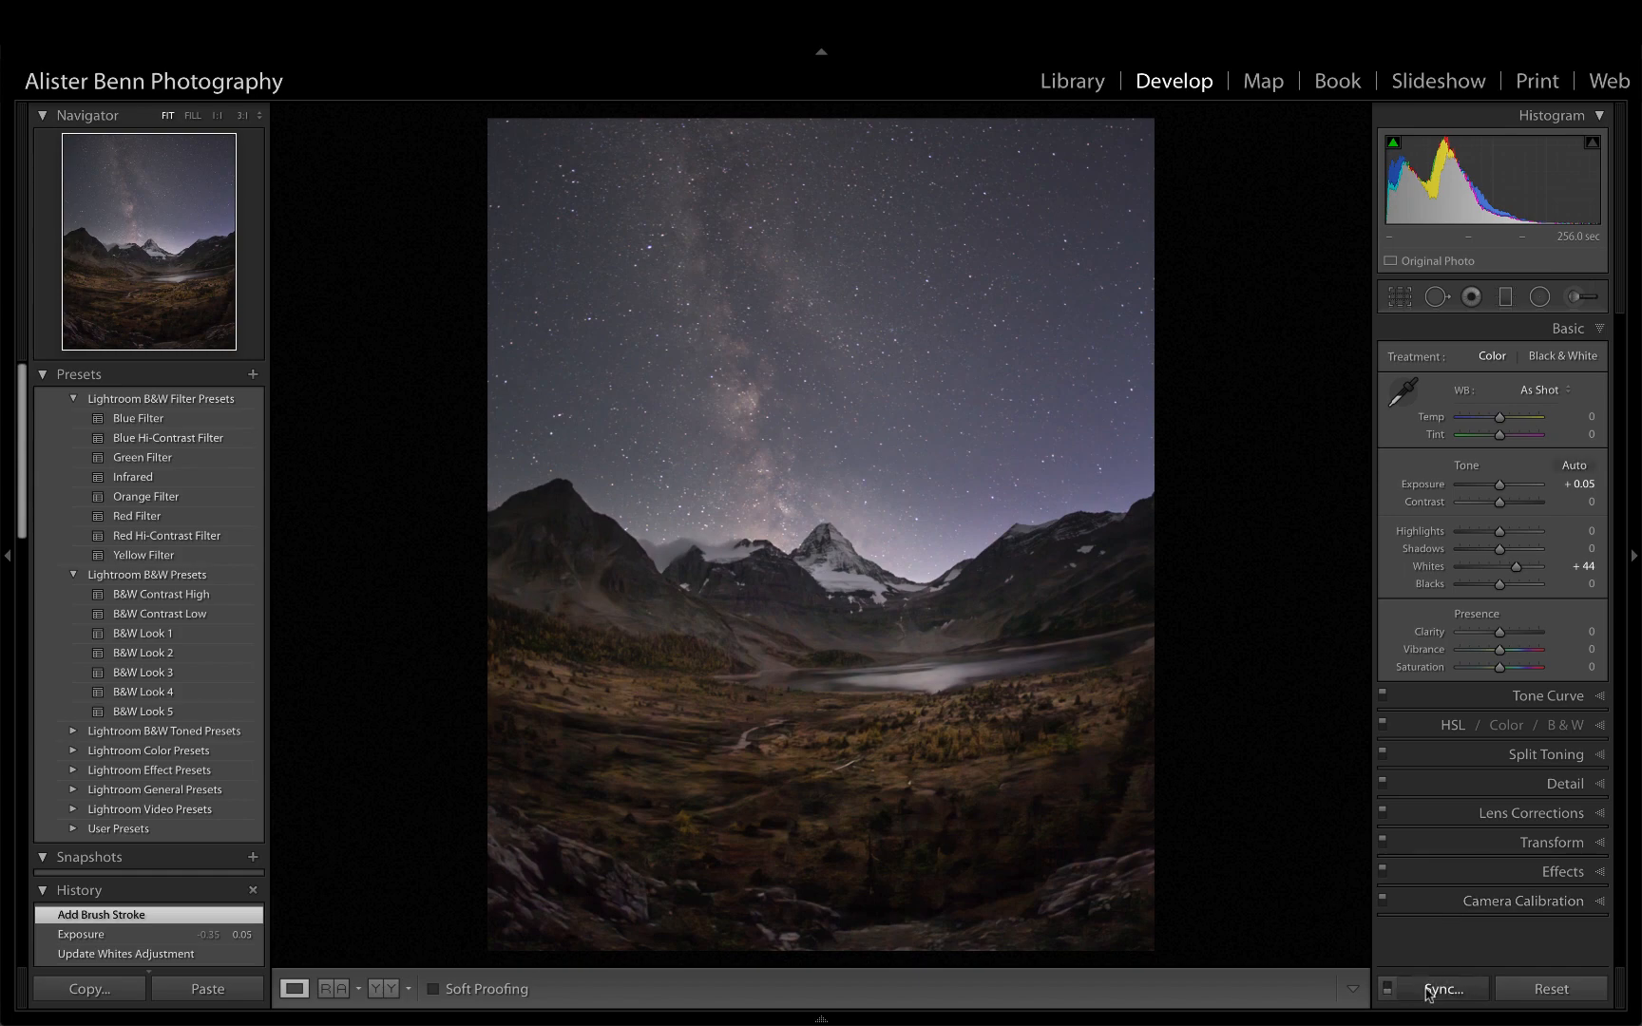
{"action": "left_click", "coordinate": [1428, 990]}
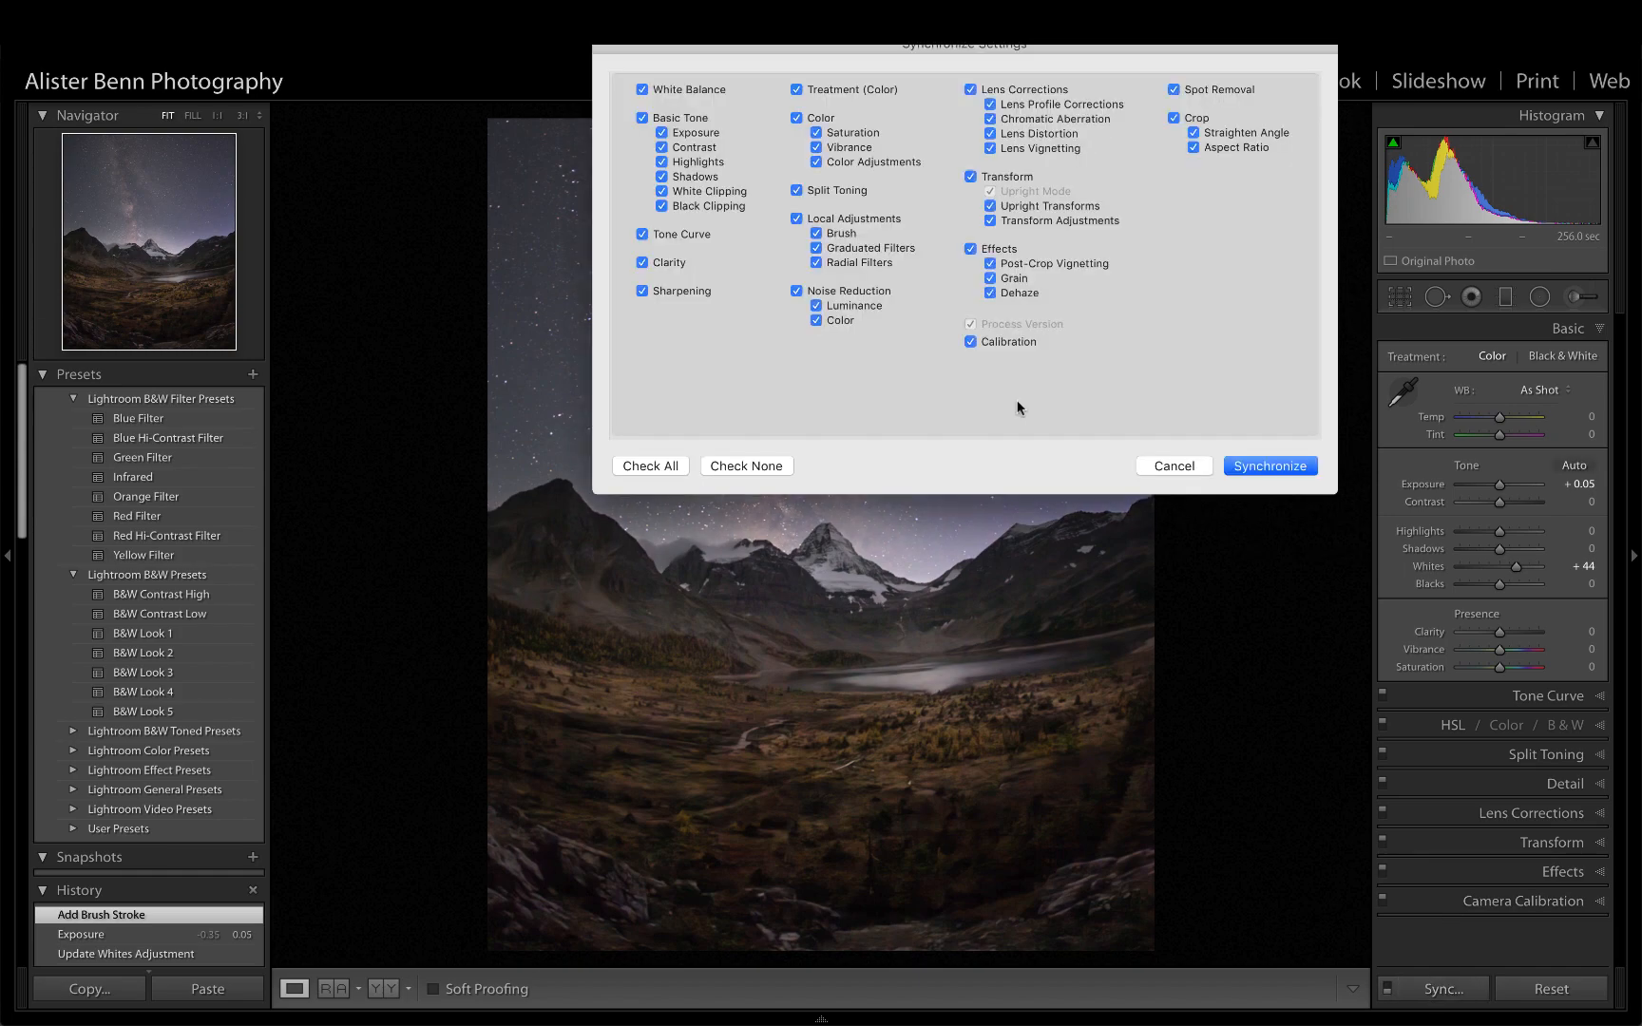
{"action": "left_click", "coordinate": [1259, 467]}
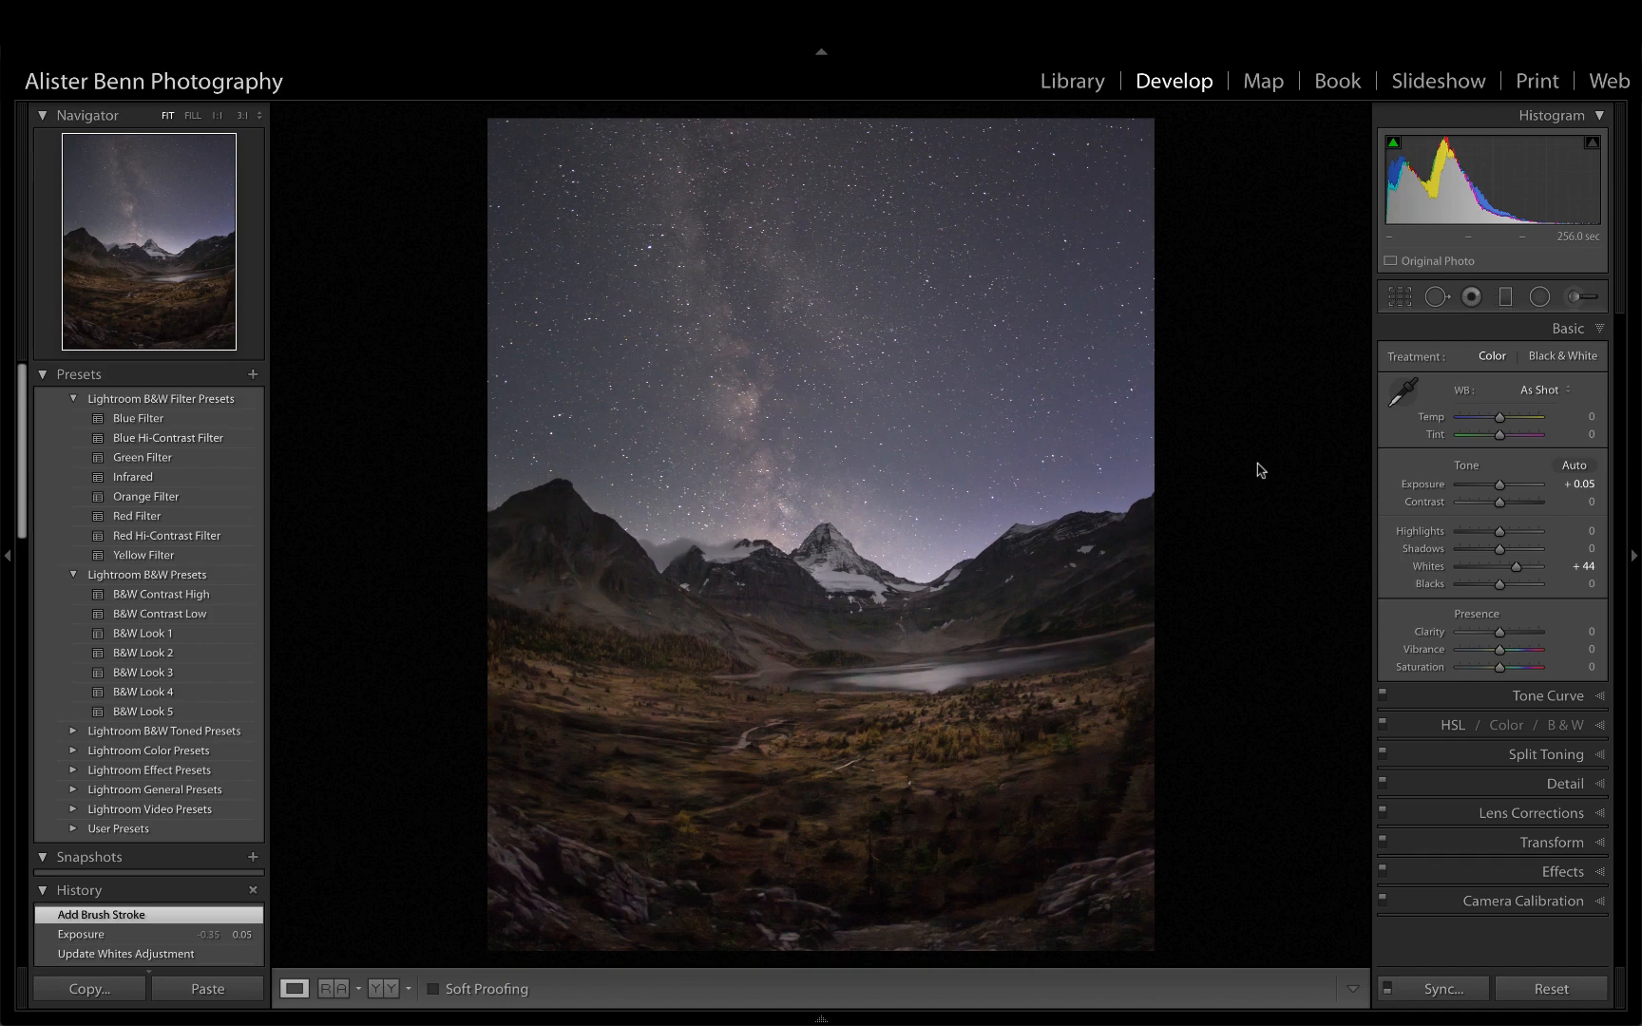
Compare the two exposures at 1:1 around the peak, lake and meadow to judge noise and detail.
{"action": "key", "text": "Right"}
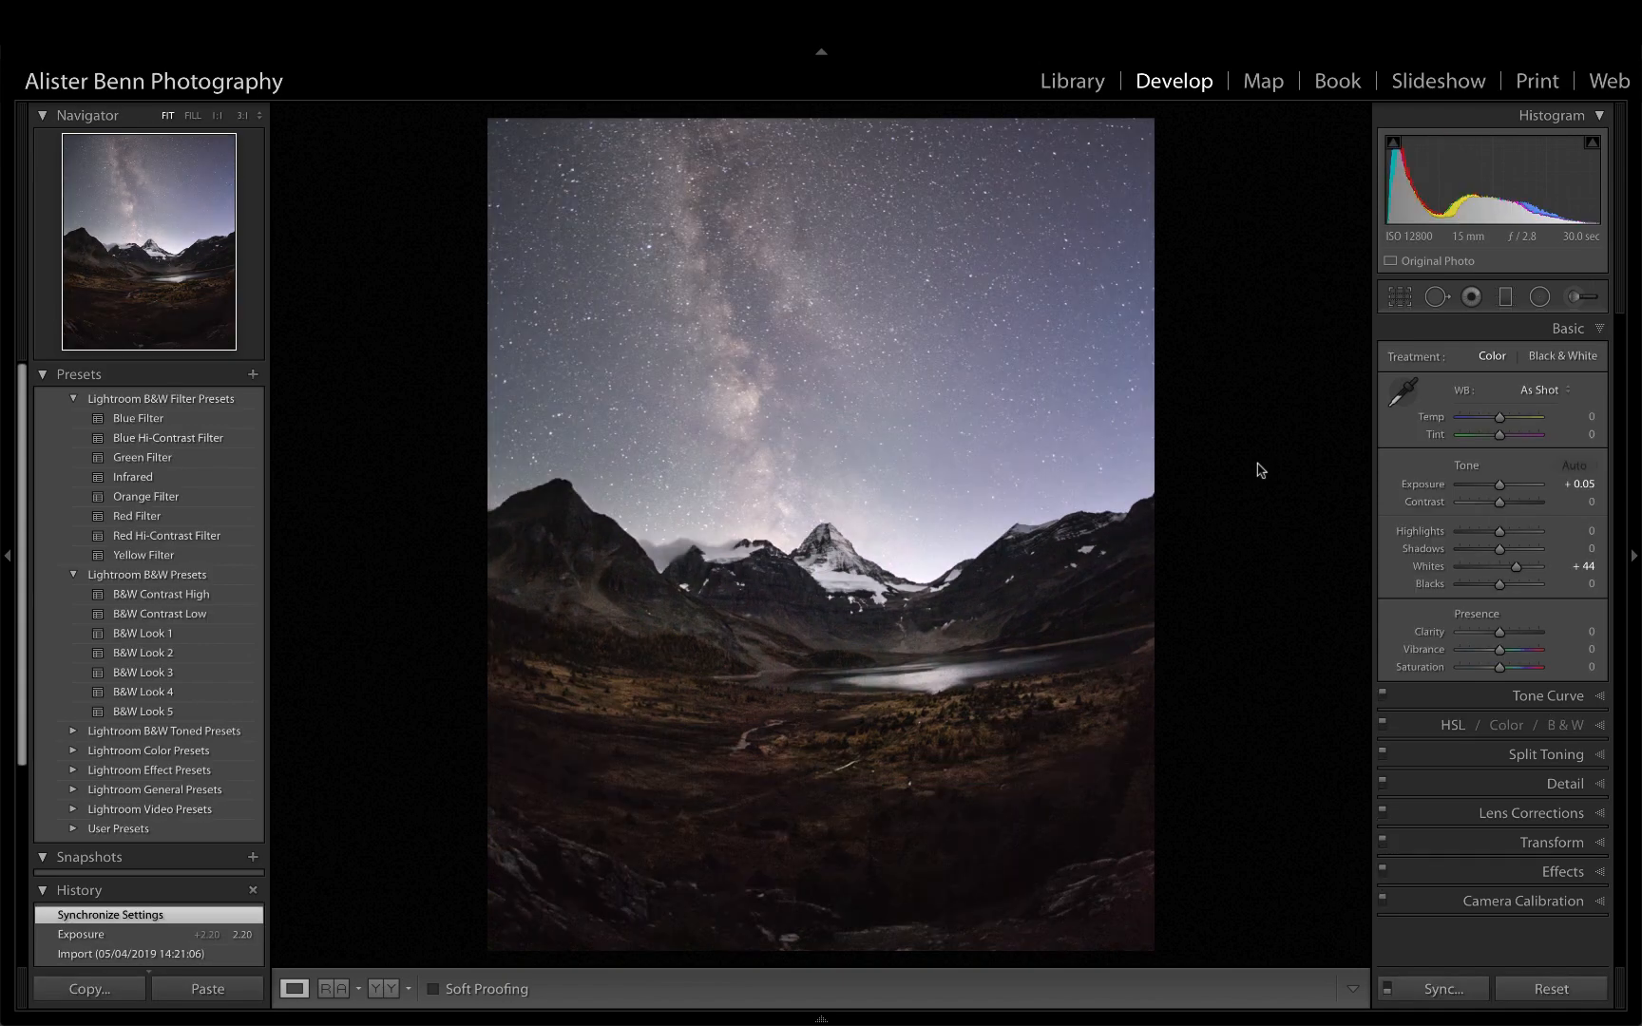
{"action": "left_click", "coordinate": [951, 702]}
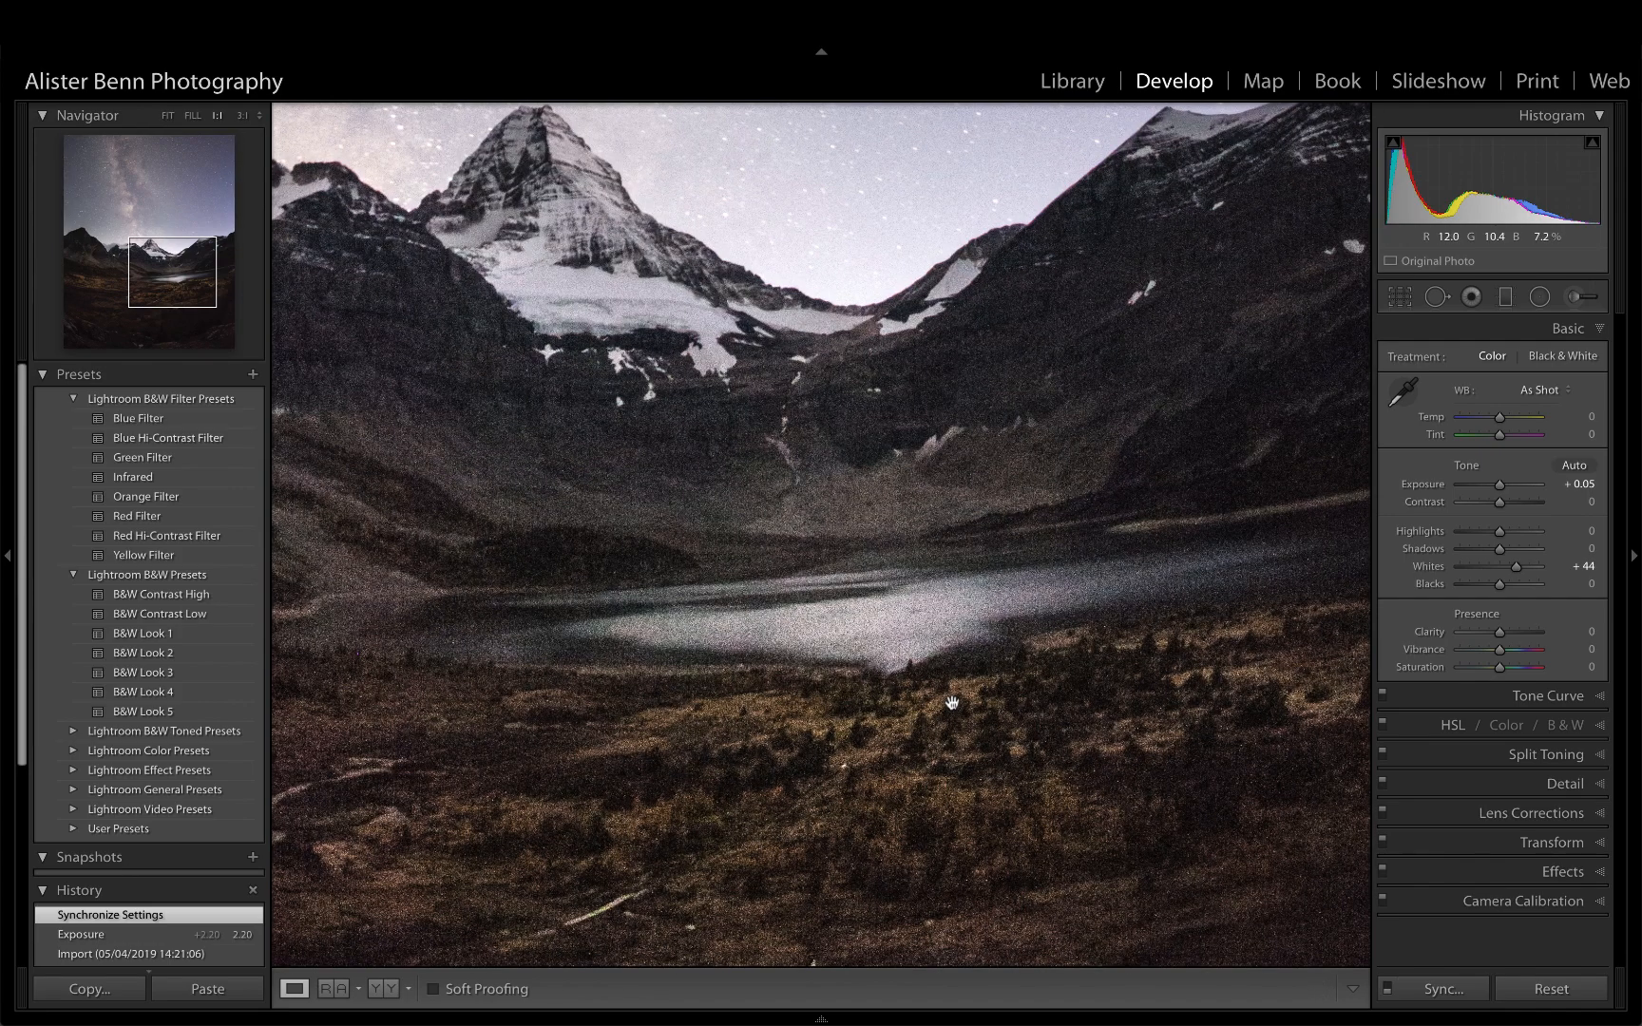
{"action": "key", "text": "Right"}
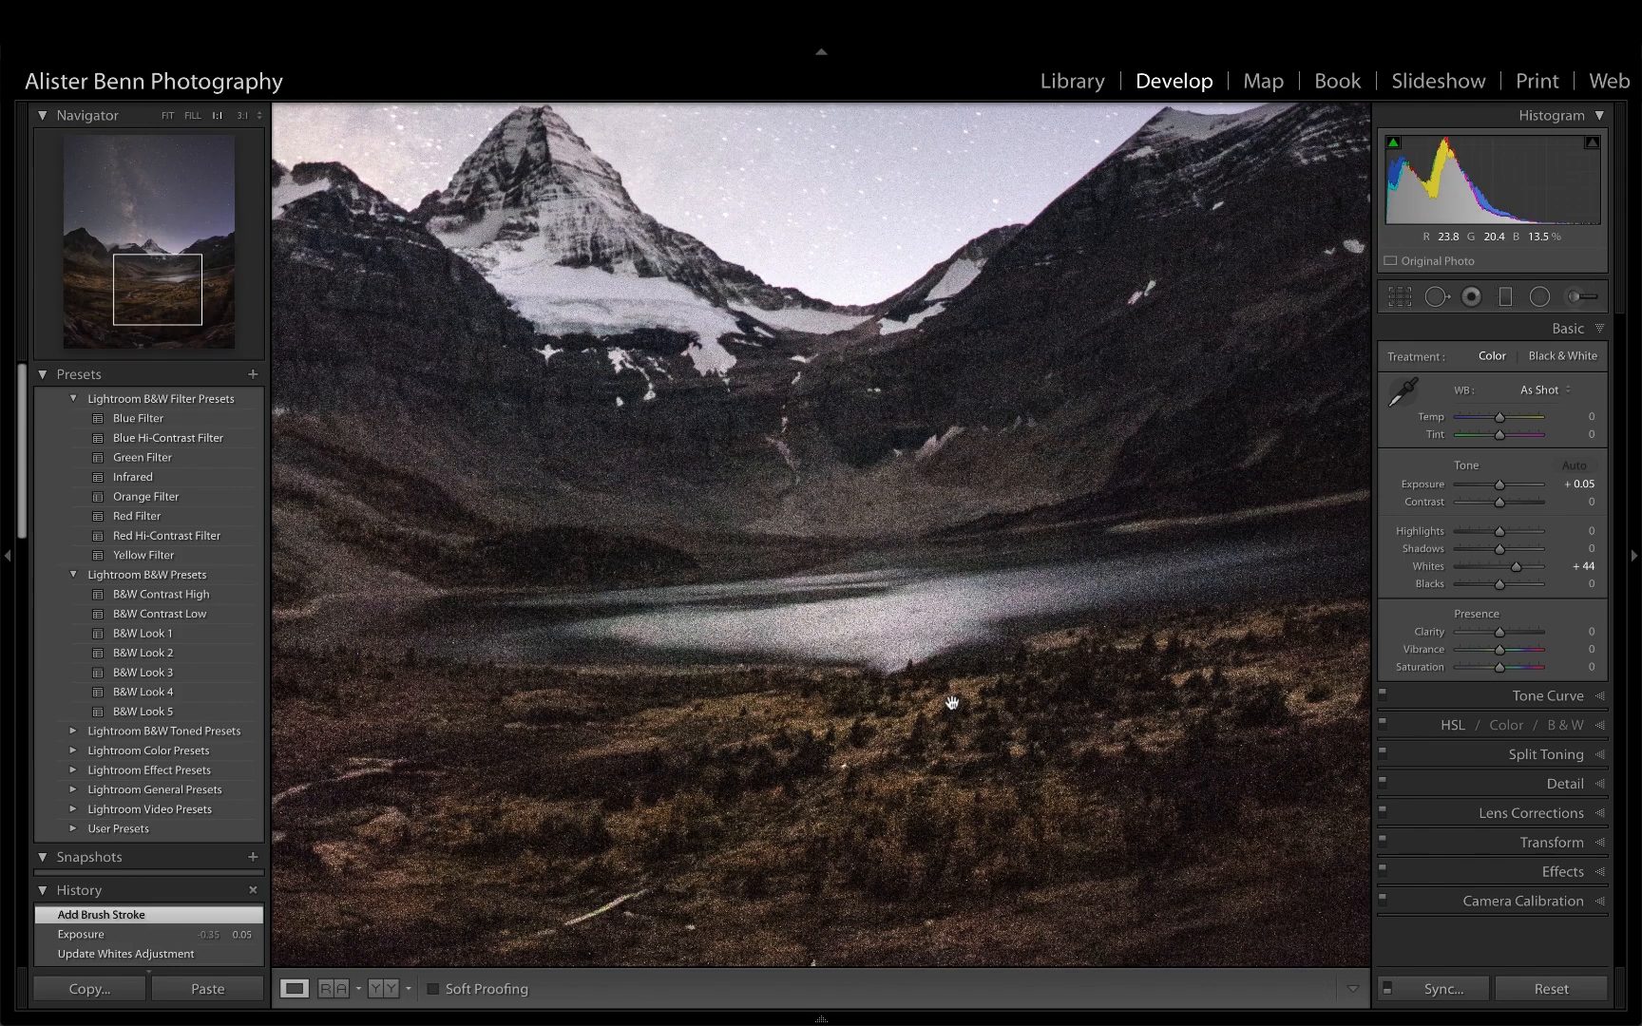
{"action": "left_click_drag", "start_coordinate": [1036, 405], "coordinate": [930, 554]}
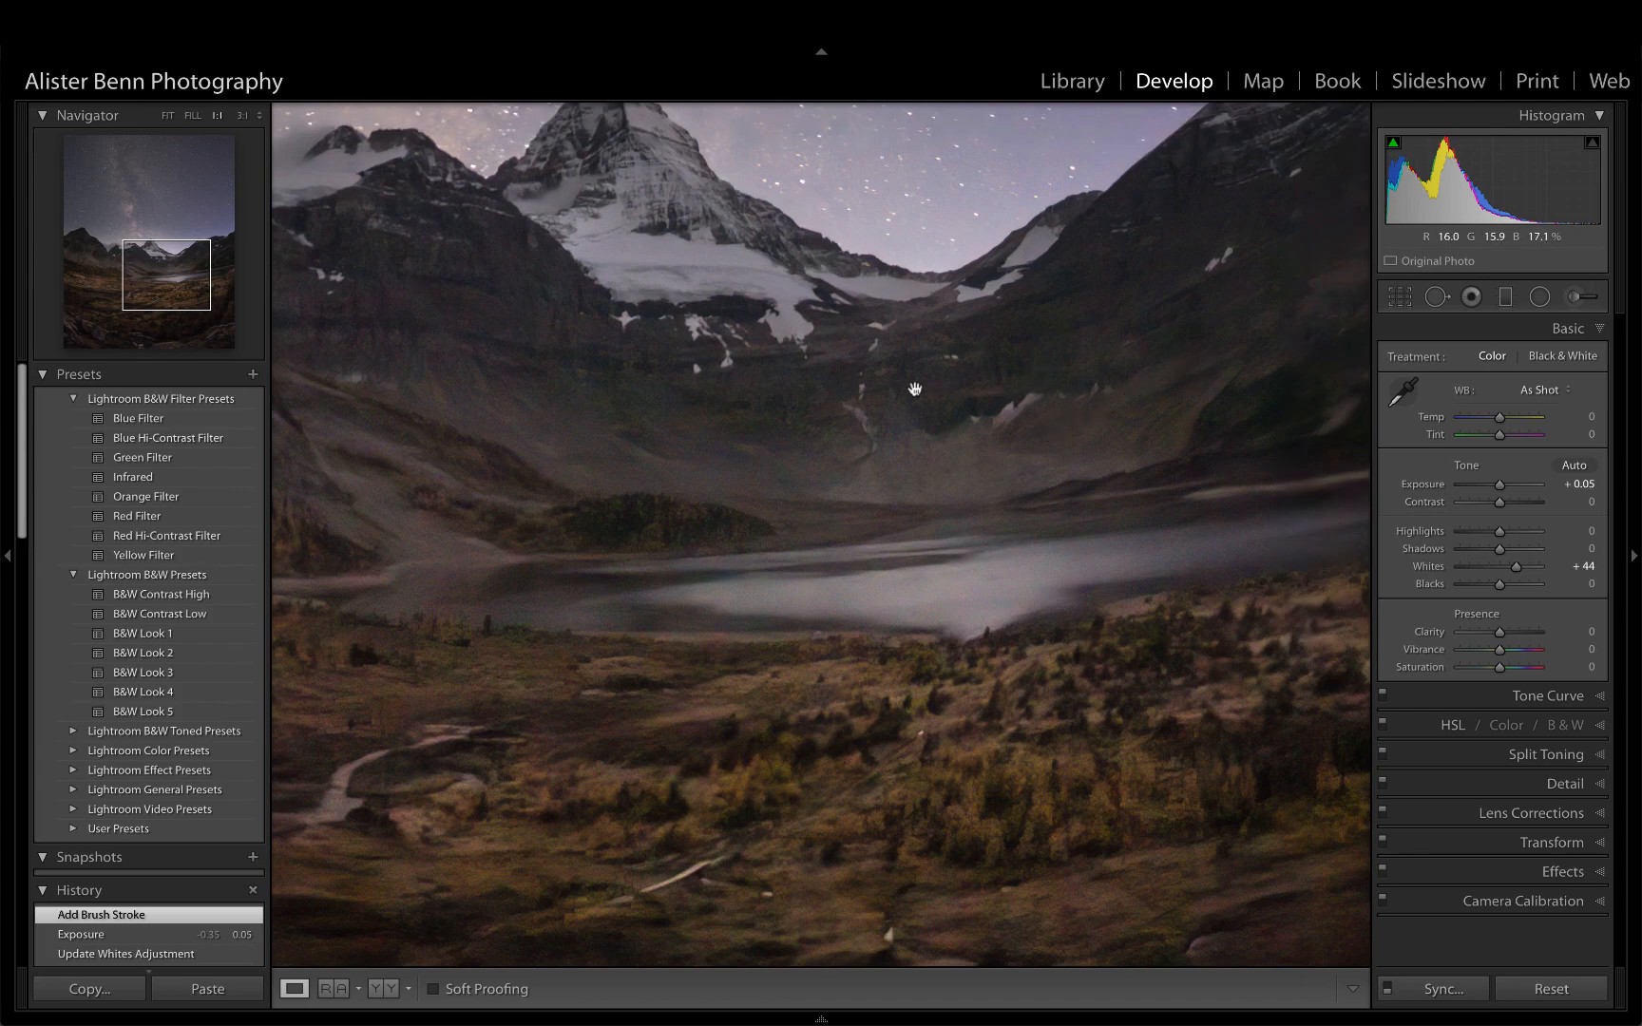
{"action": "left_click_drag", "start_coordinate": [909, 383], "coordinate": [980, 485]}
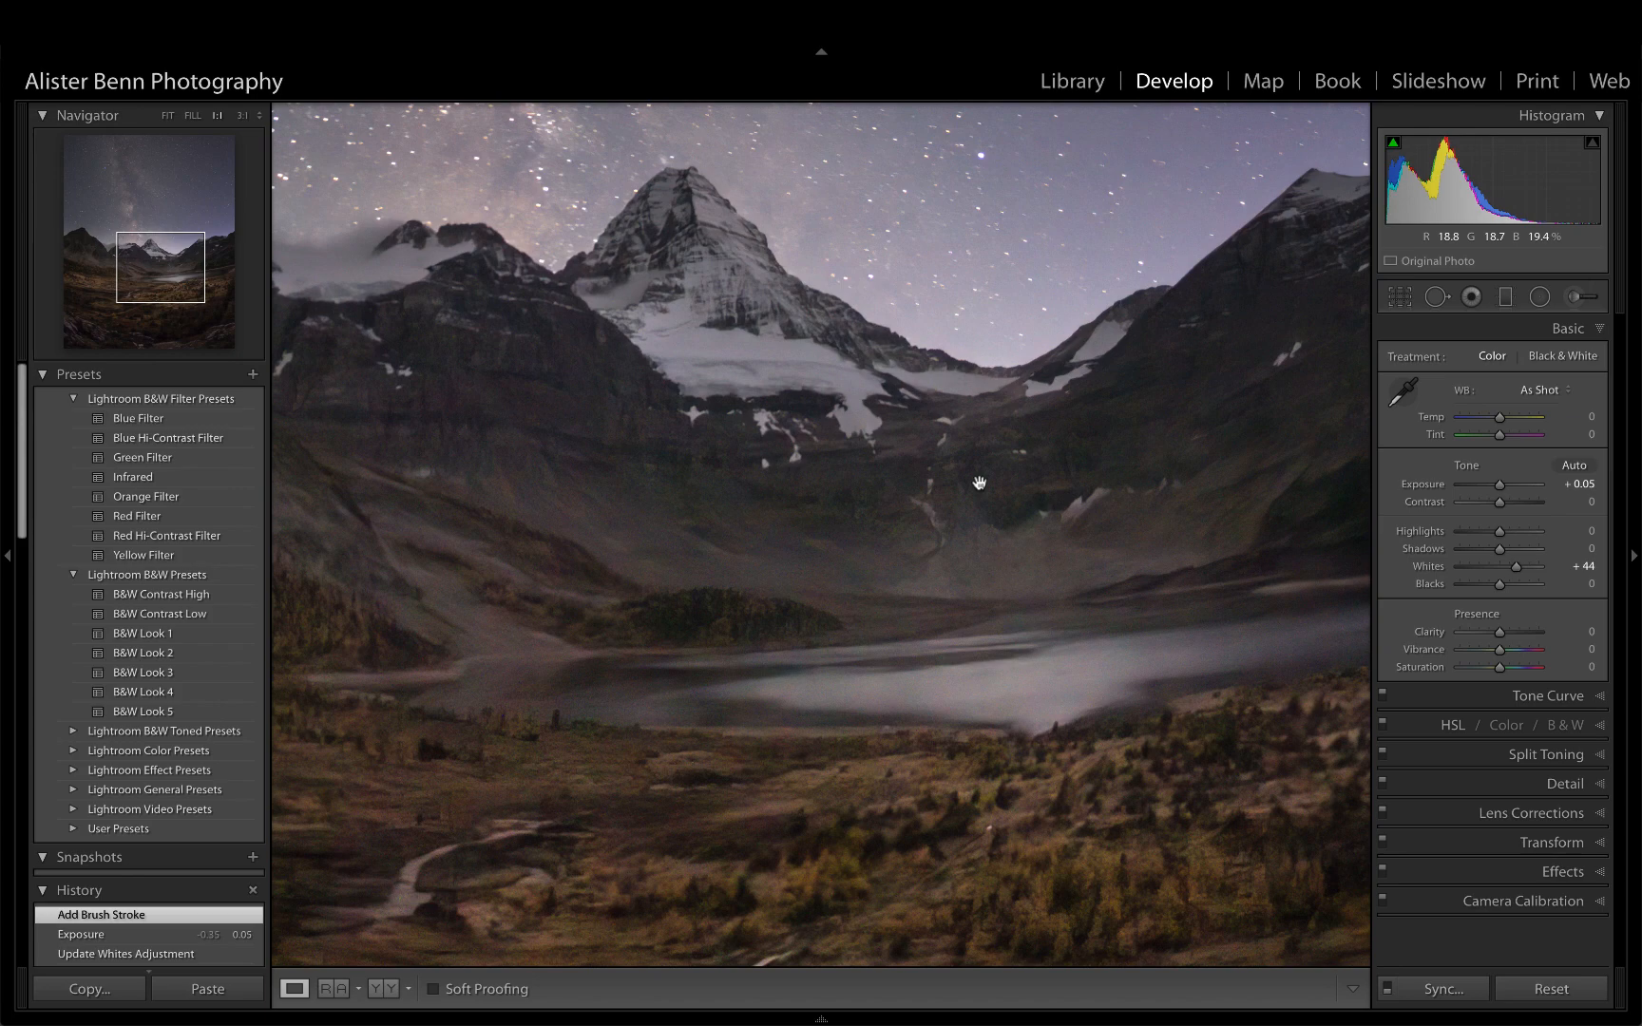
{"action": "key", "text": "Right"}
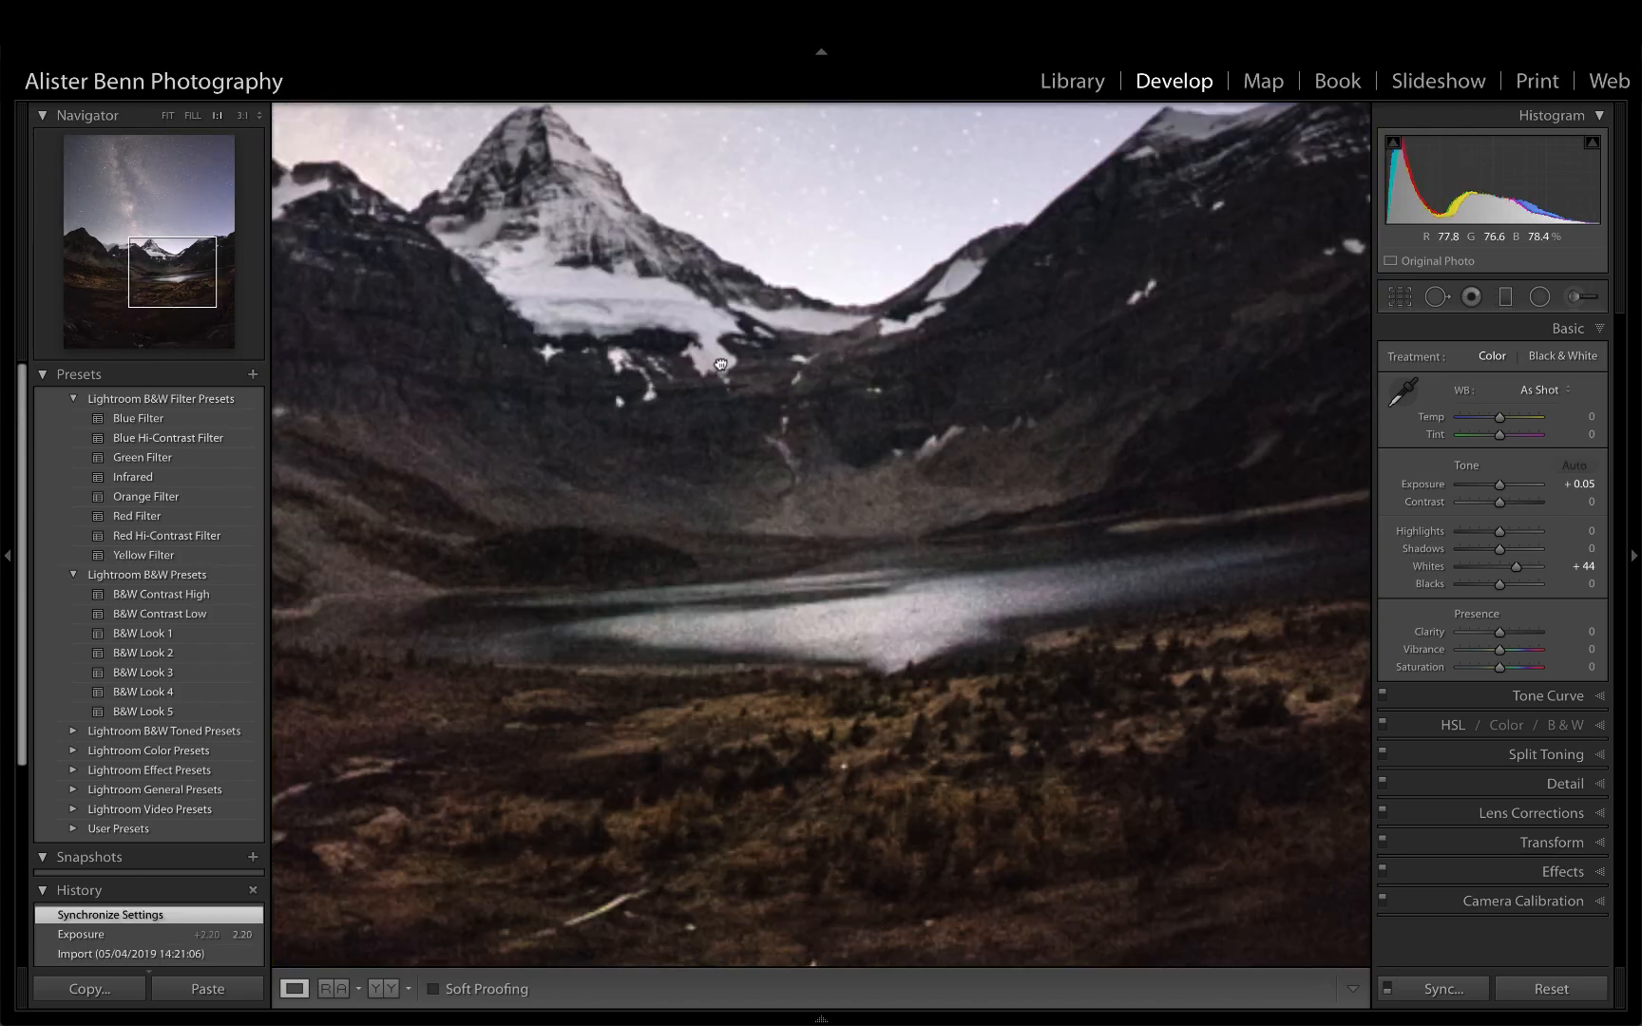
{"action": "left_click_drag", "start_coordinate": [722, 364], "coordinate": [860, 471]}
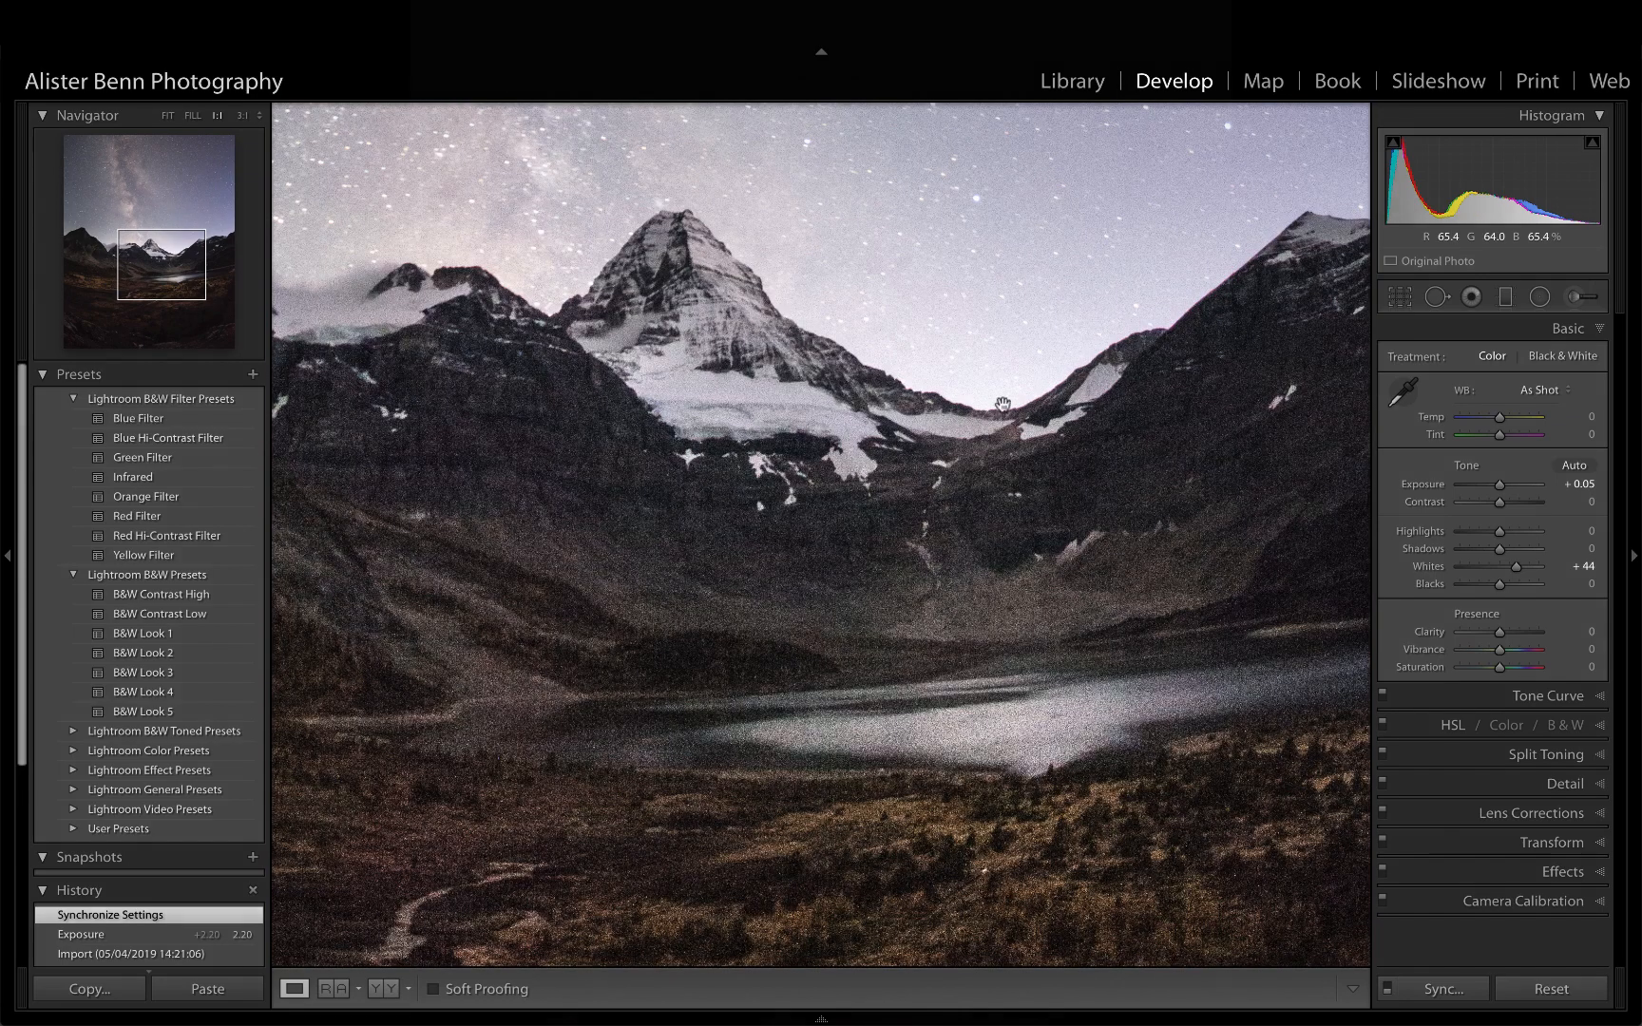